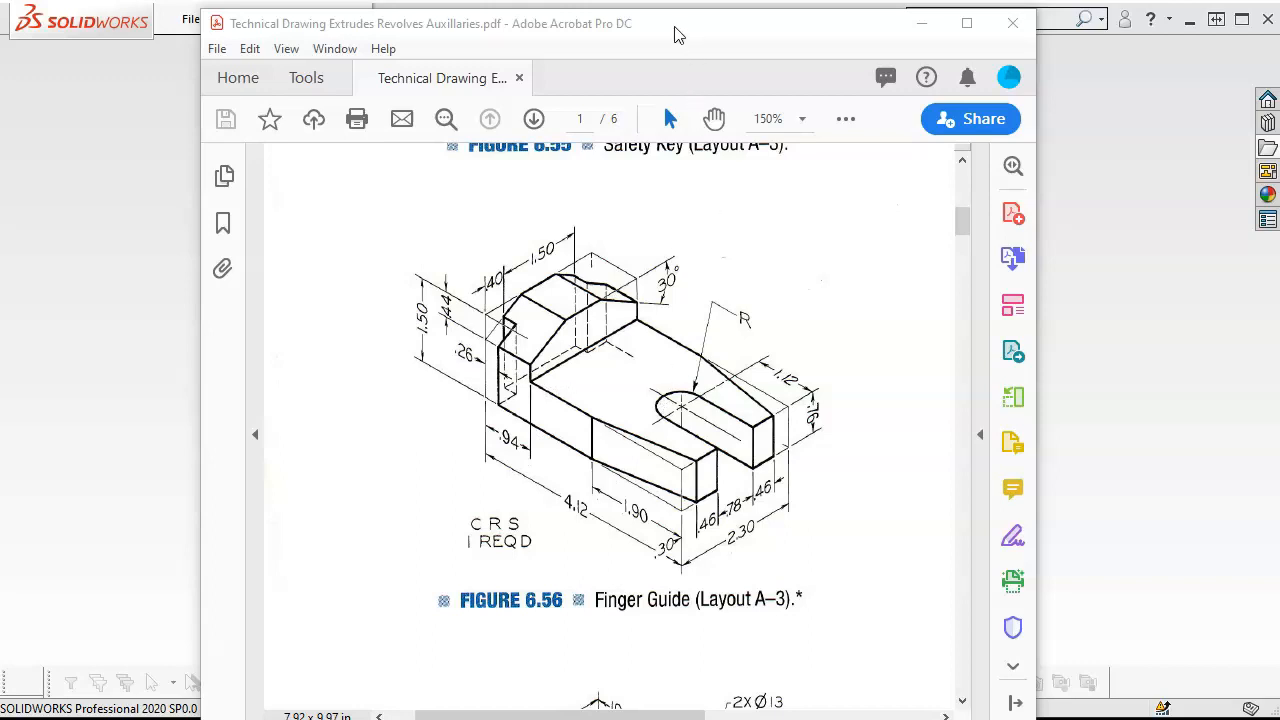
Move the PDF drawing window out of the way and create a new document from the Part template
drag(672, 30, 1279, 200)
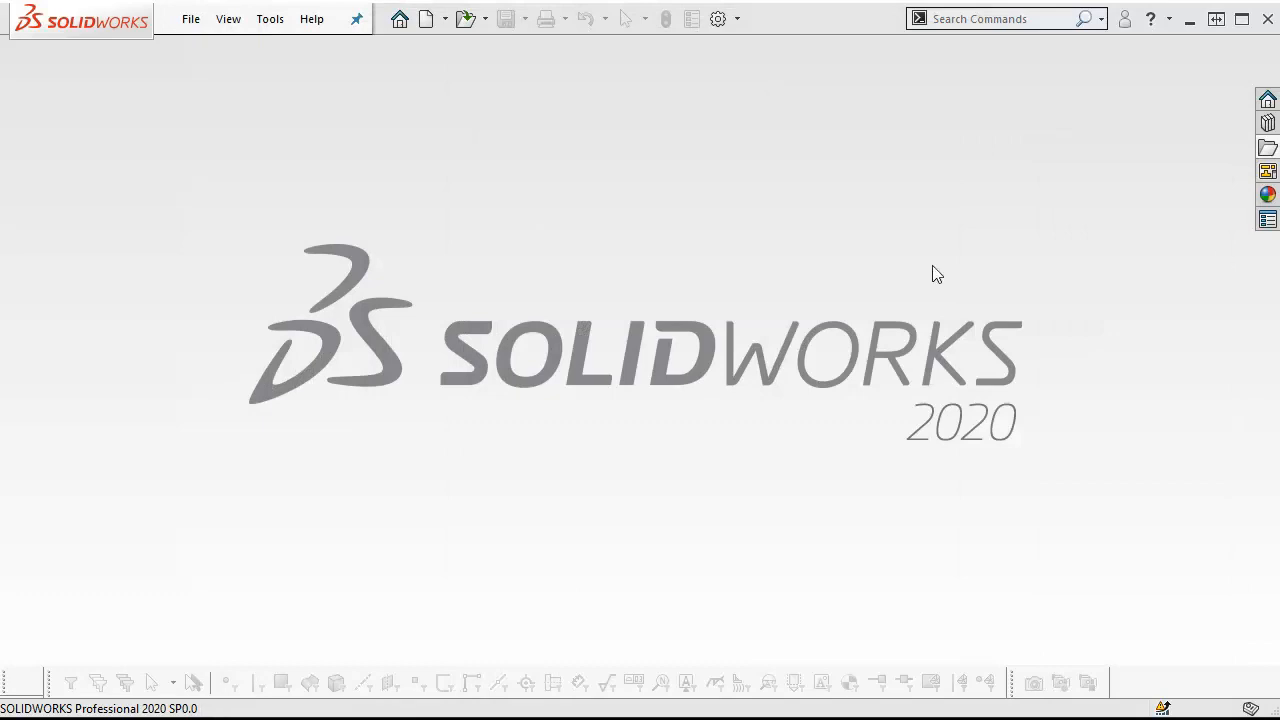
click(190, 19)
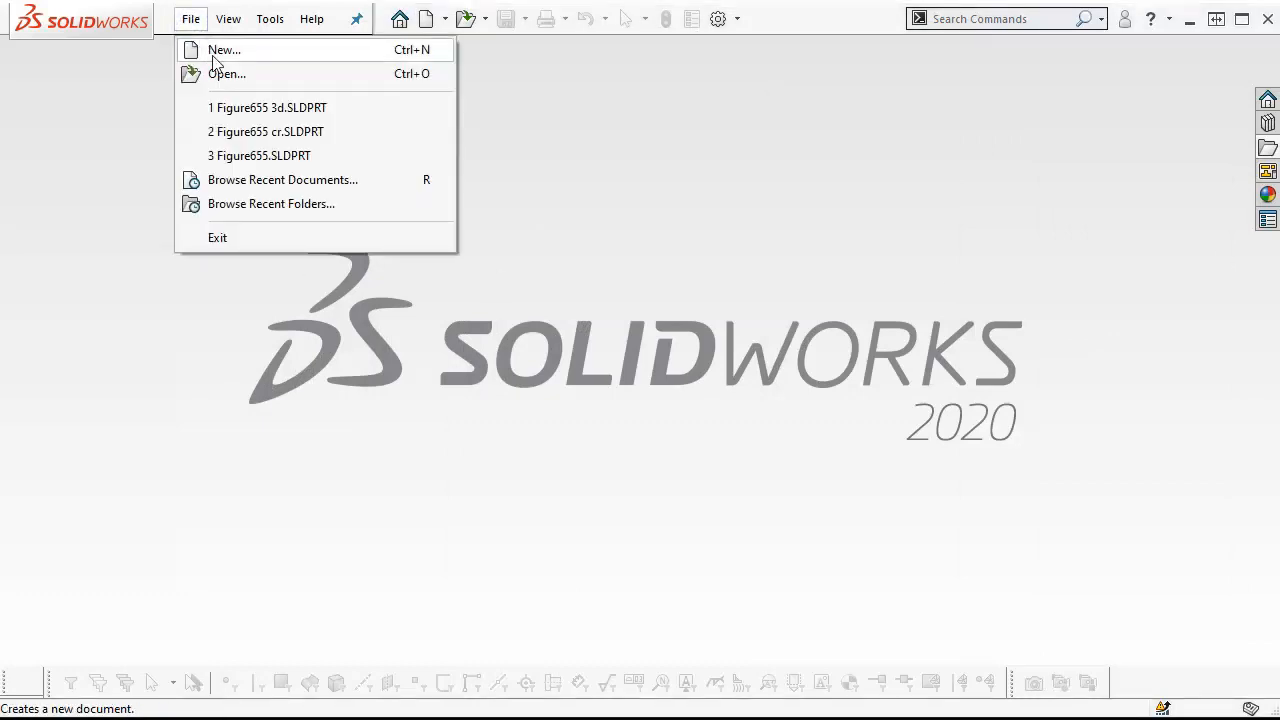
click(213, 57)
click(527, 147)
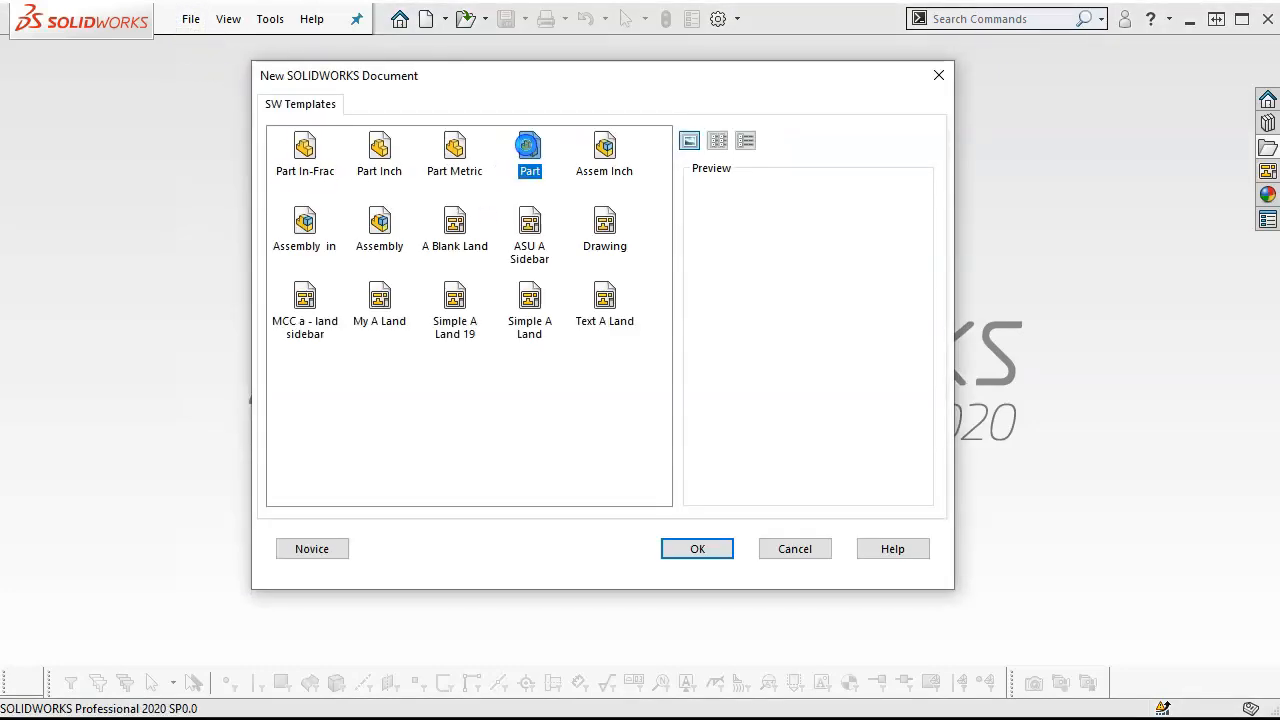
double_click(528, 147)
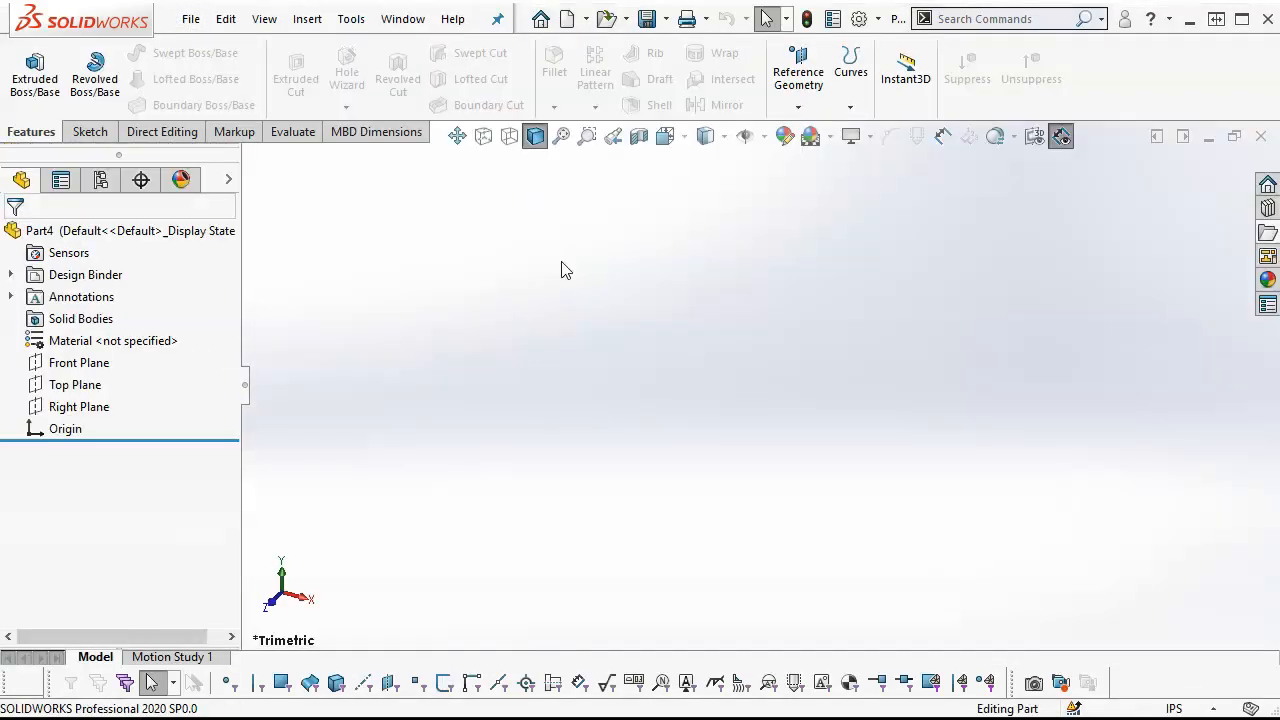
Start a new sketch on the Top Plane
click(95, 390)
click(108, 354)
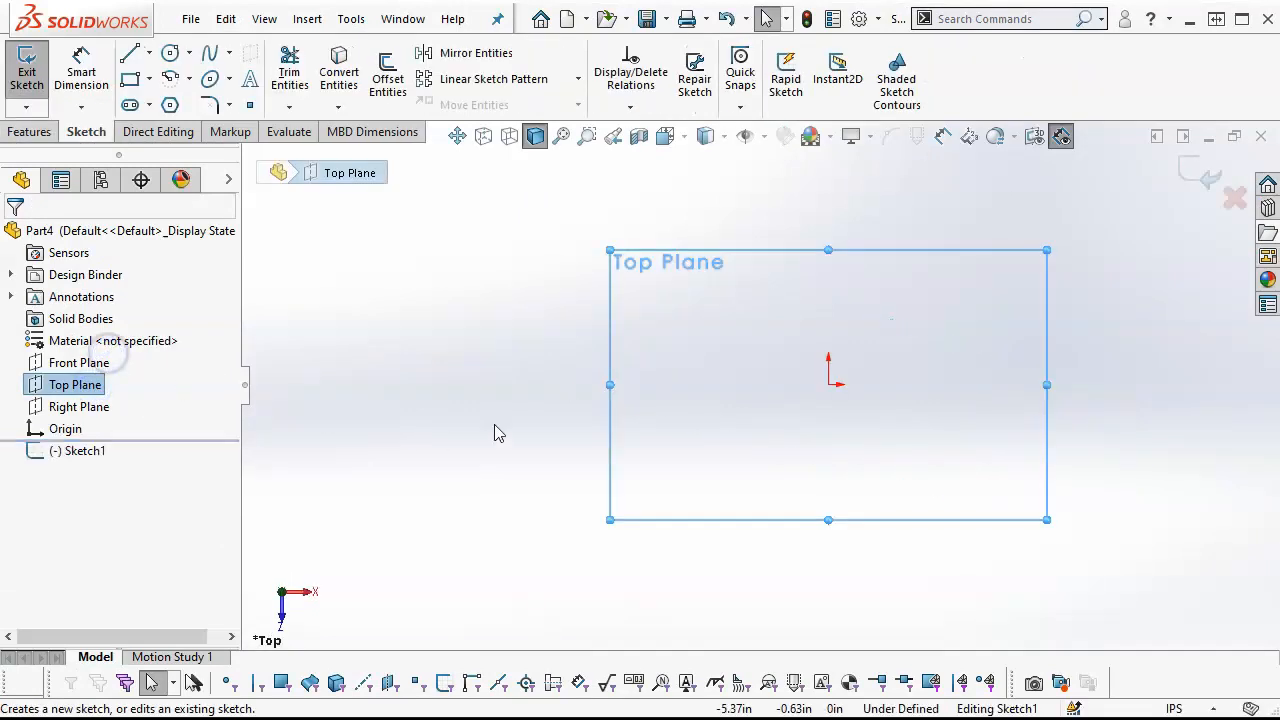
scroll(1020, 430, up, 3)
scroll(1060, 423, down, 3)
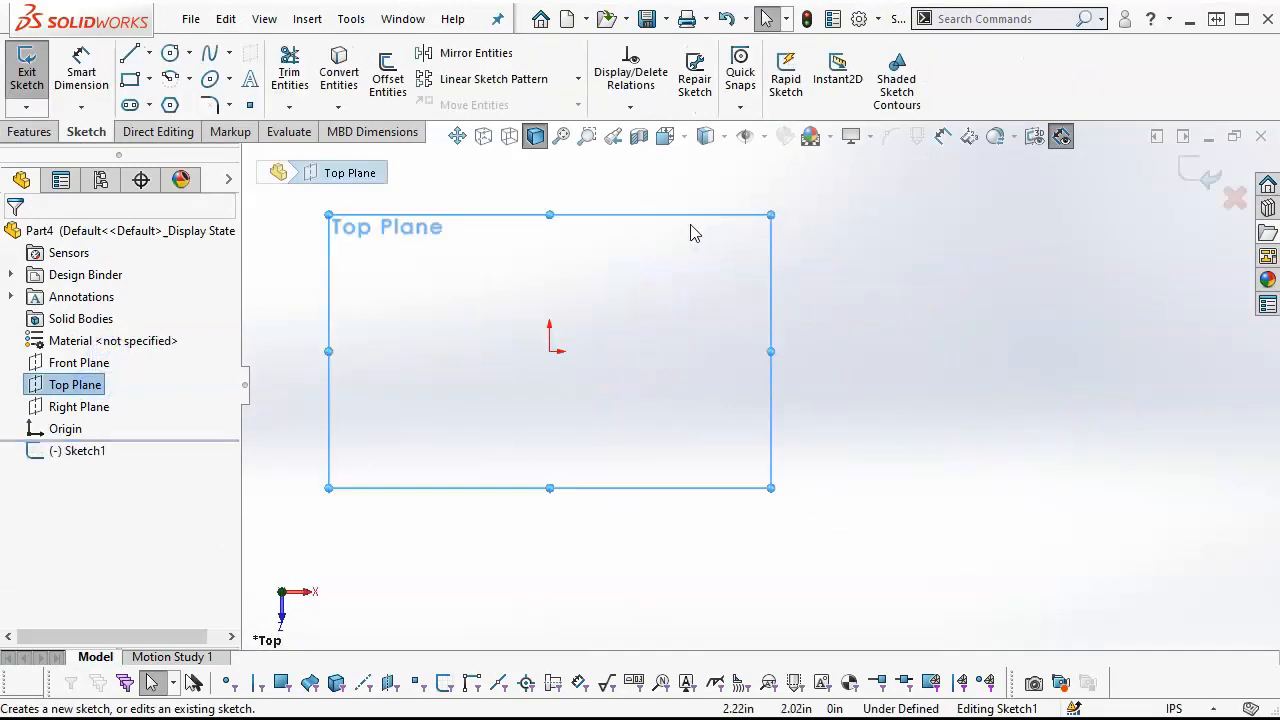
scroll(690, 233, down, 2)
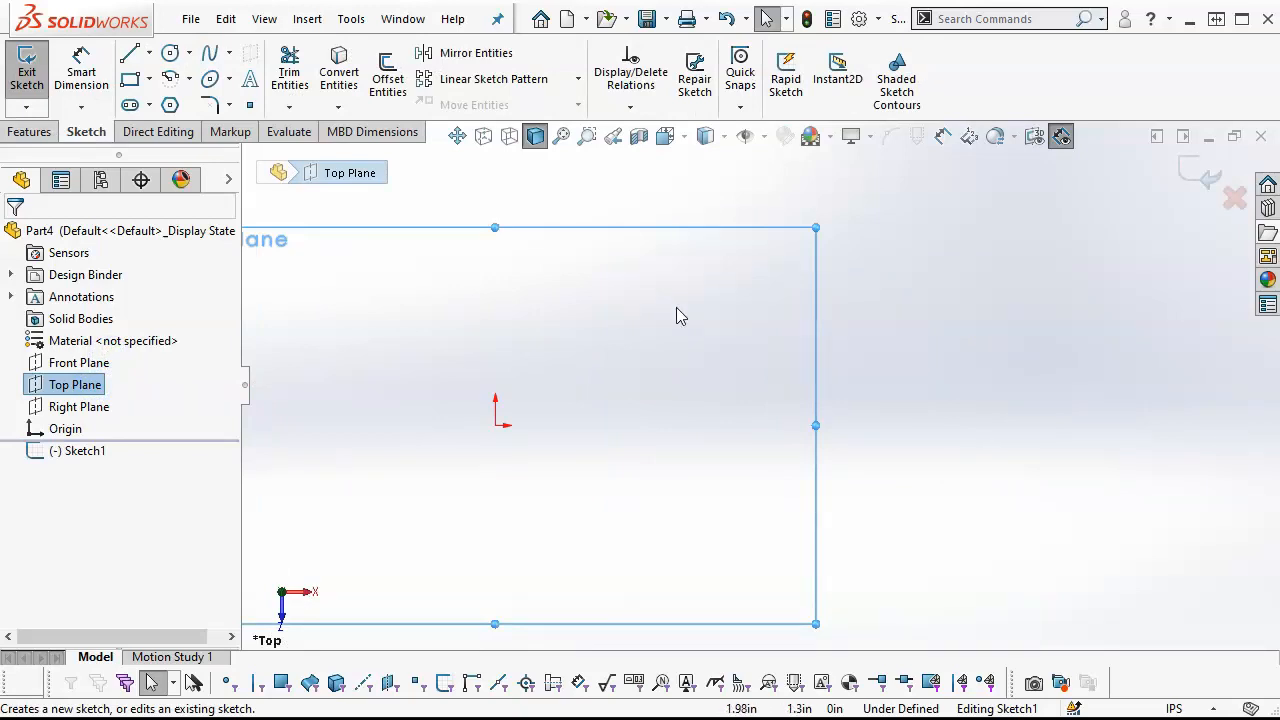
scroll(672, 411, up, 2)
scroll(672, 412, down, 1)
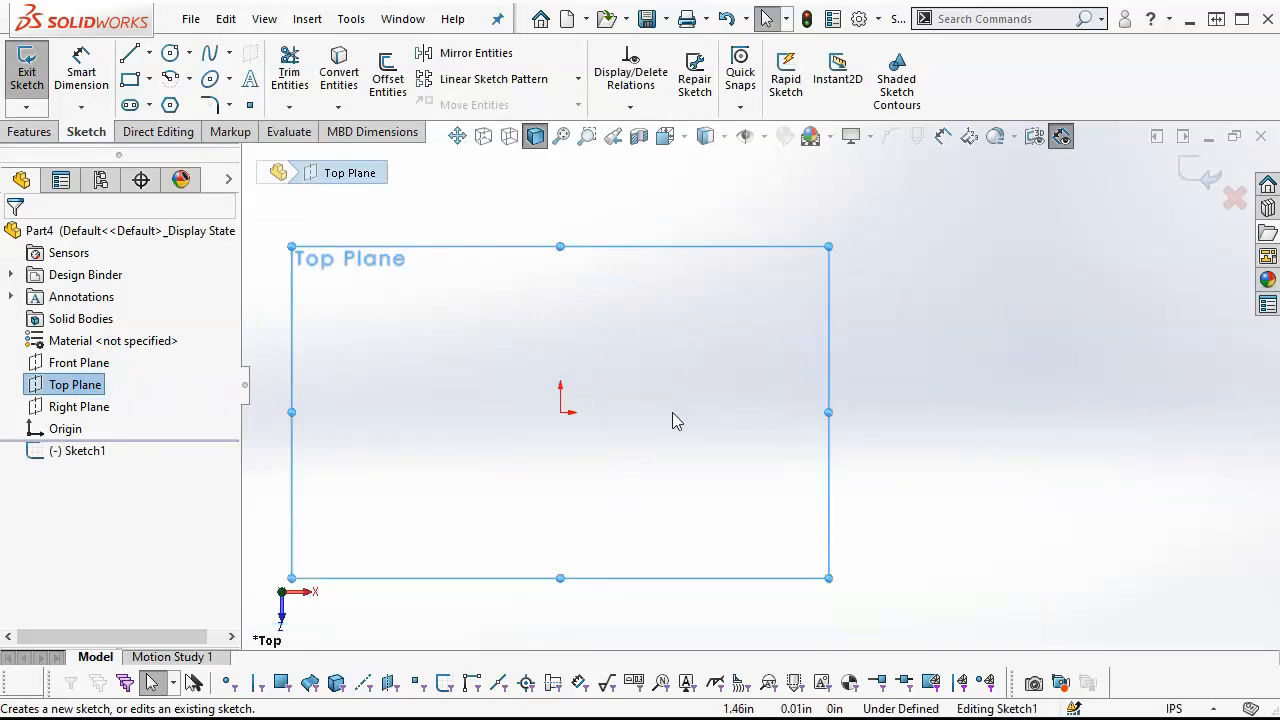
scroll(668, 470, up, 1)
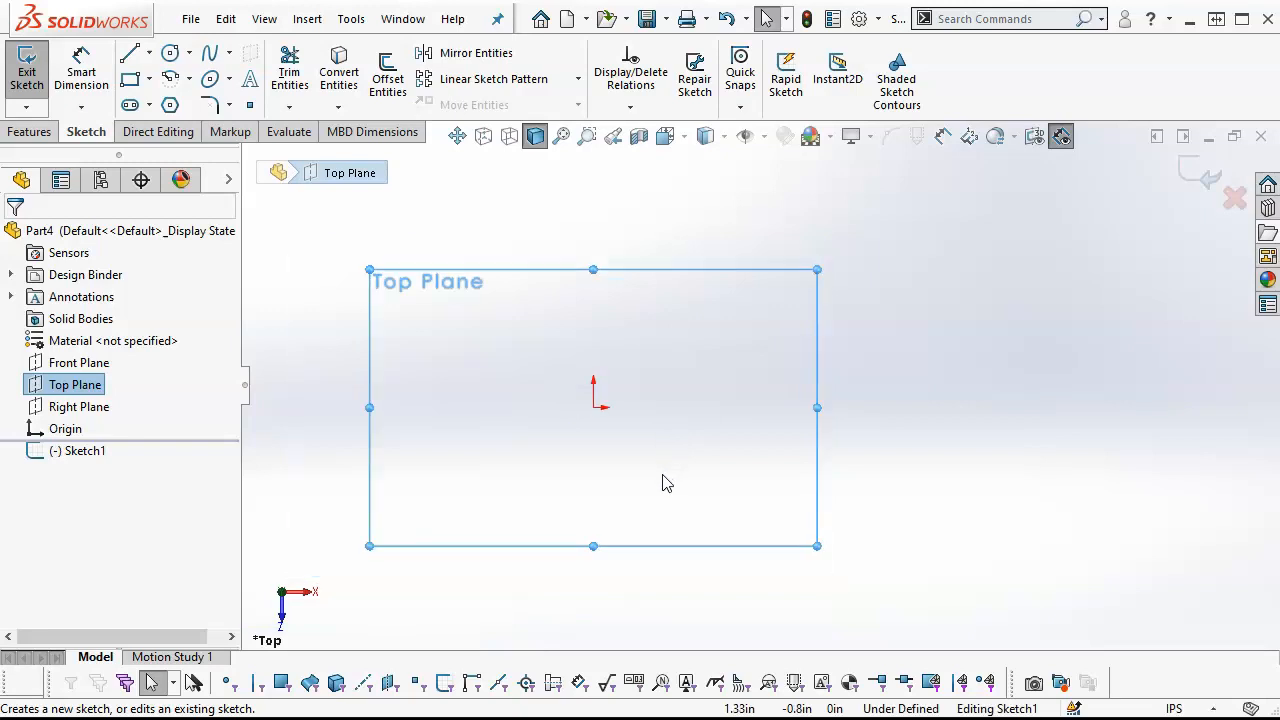
scroll(650, 445, down, 1)
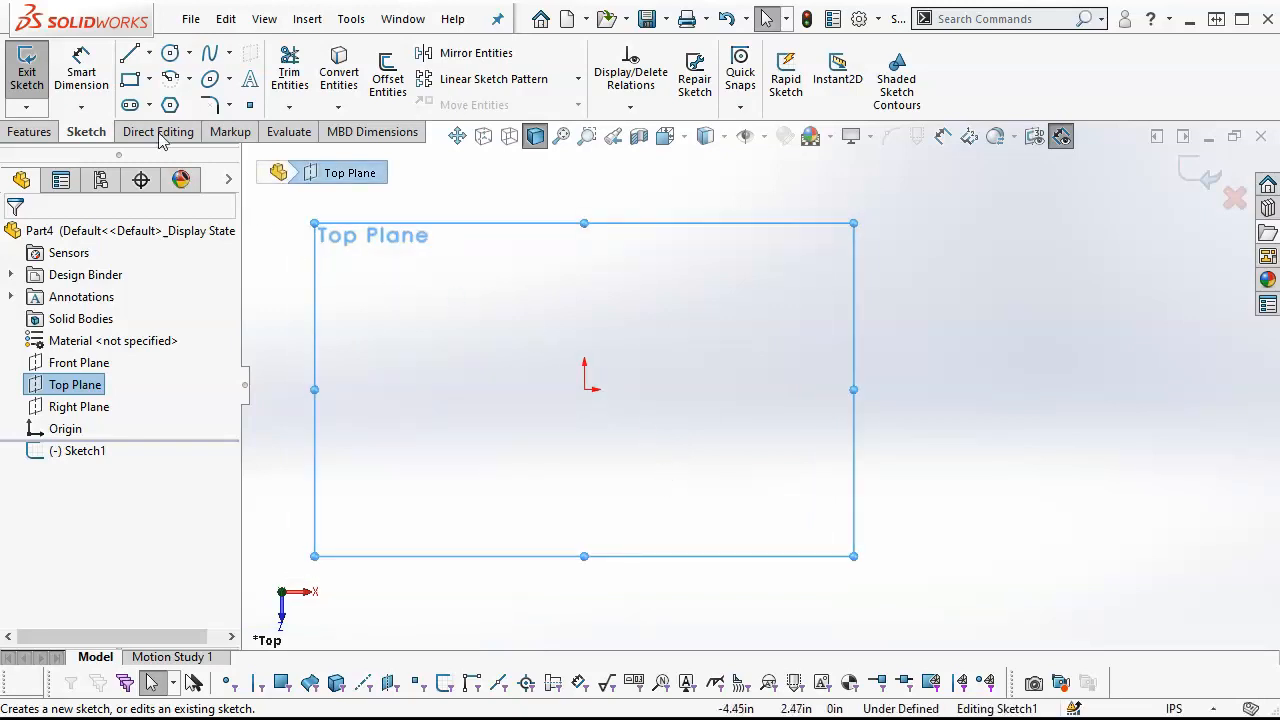
Draw a horizontal construction centerline of infinite length through the origin
click(148, 54)
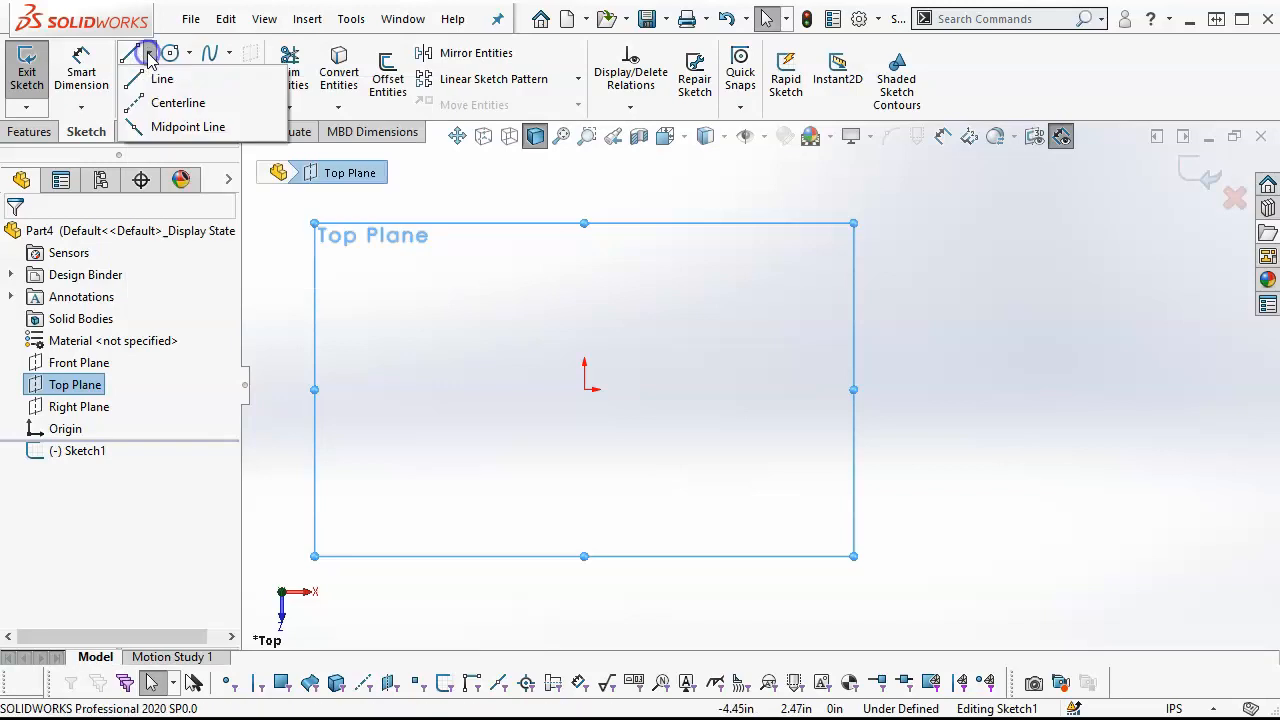
click(174, 103)
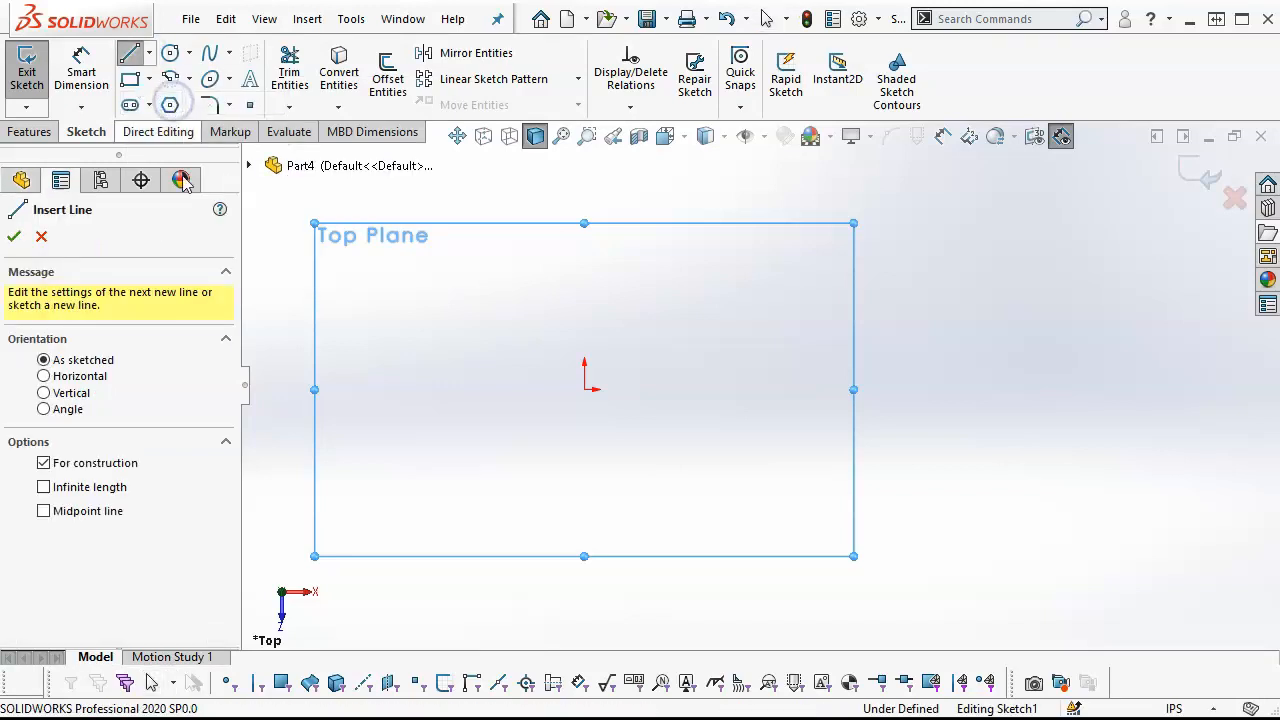
click(85, 377)
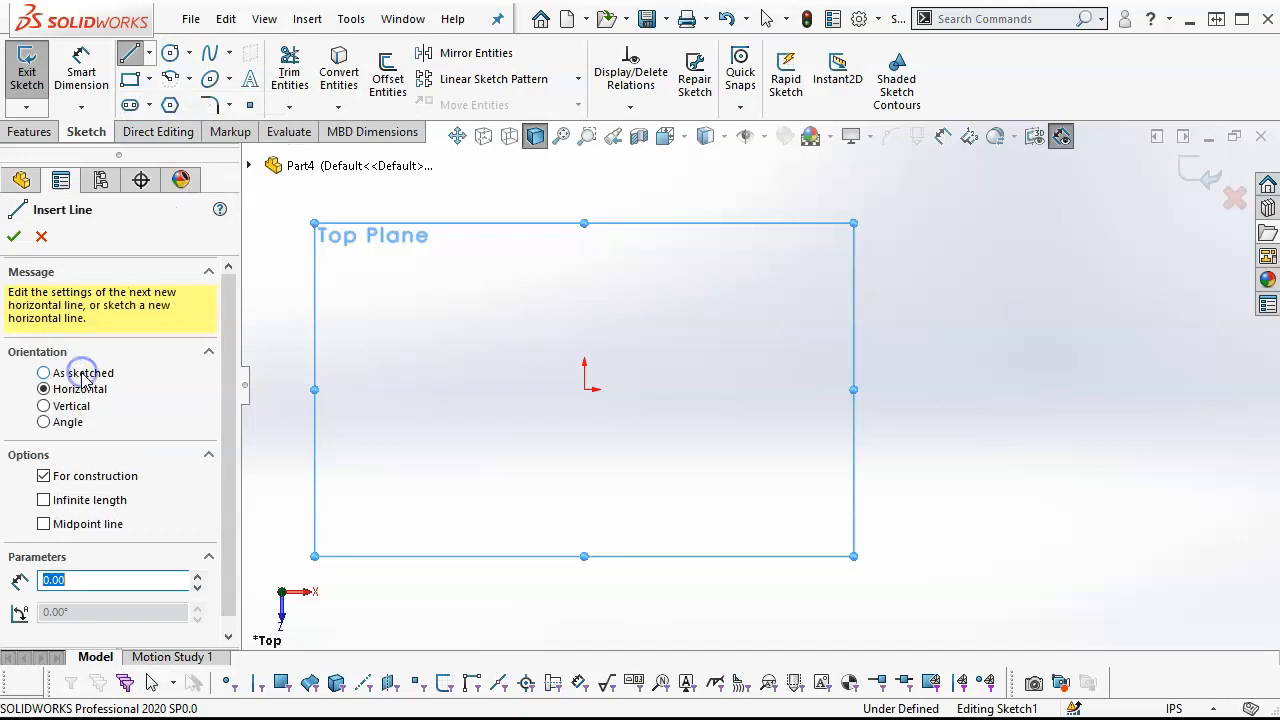
click(45, 500)
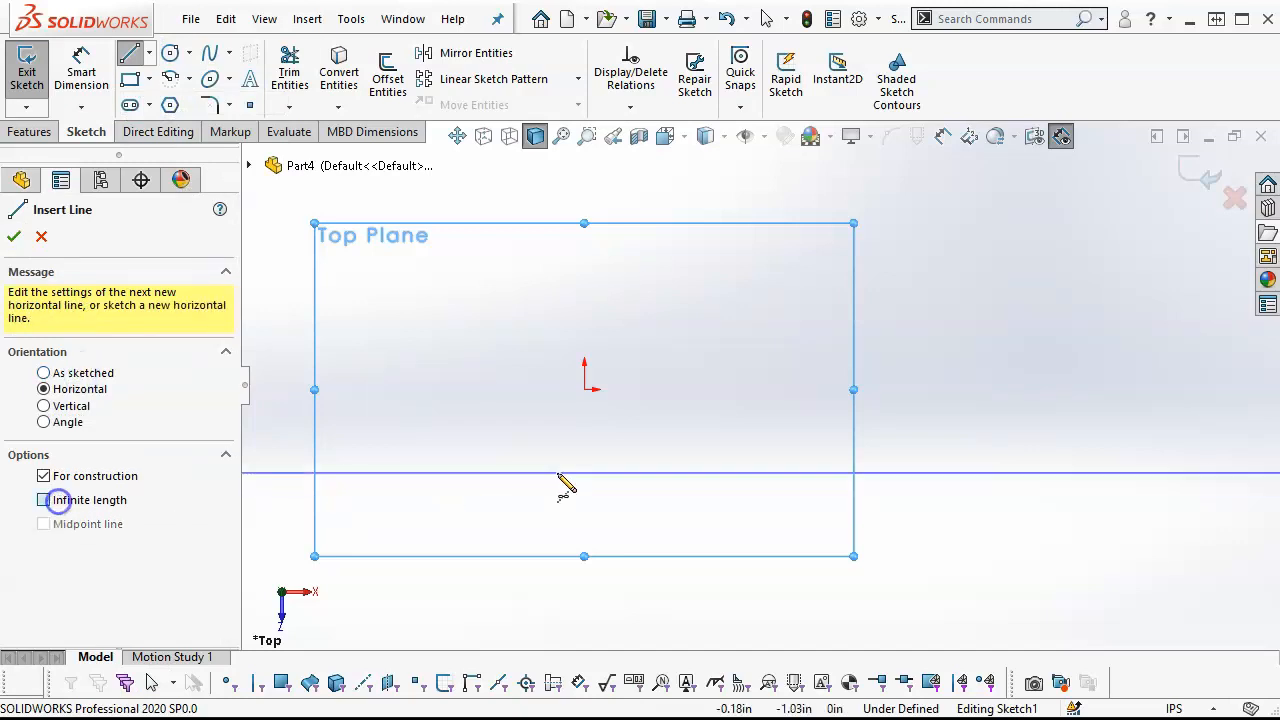
click(586, 390)
click(13, 236)
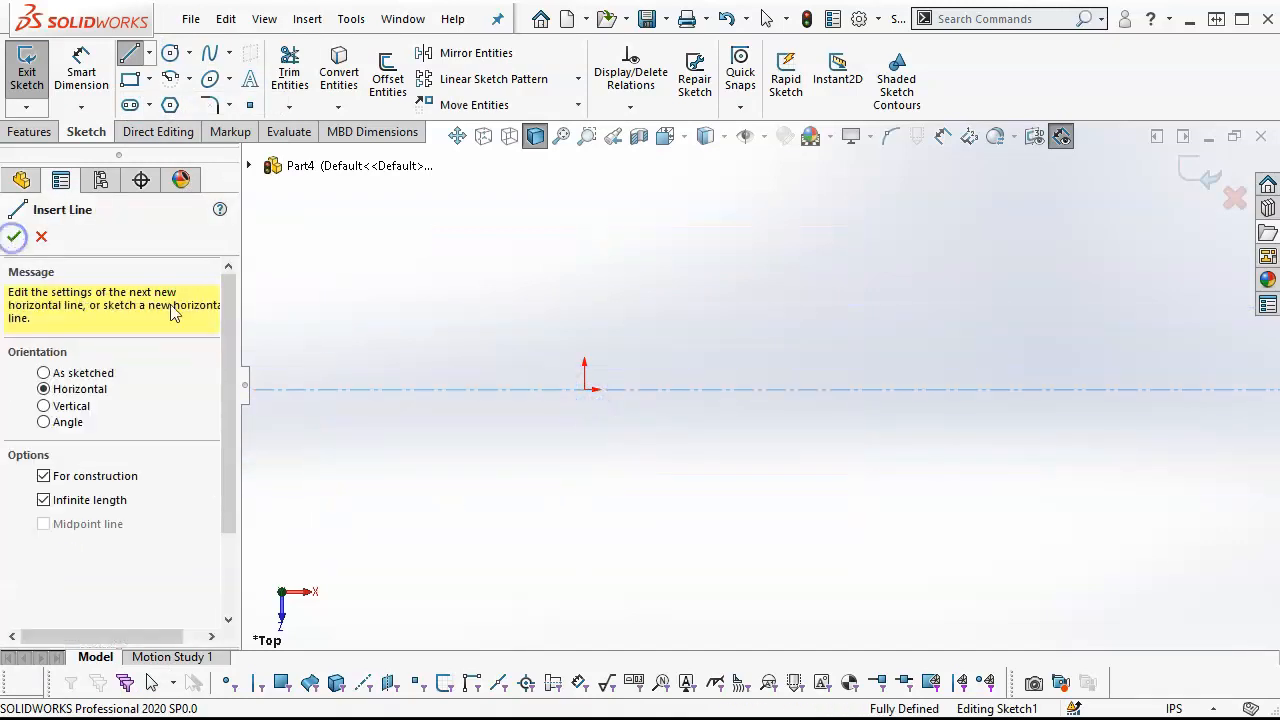
click(13, 236)
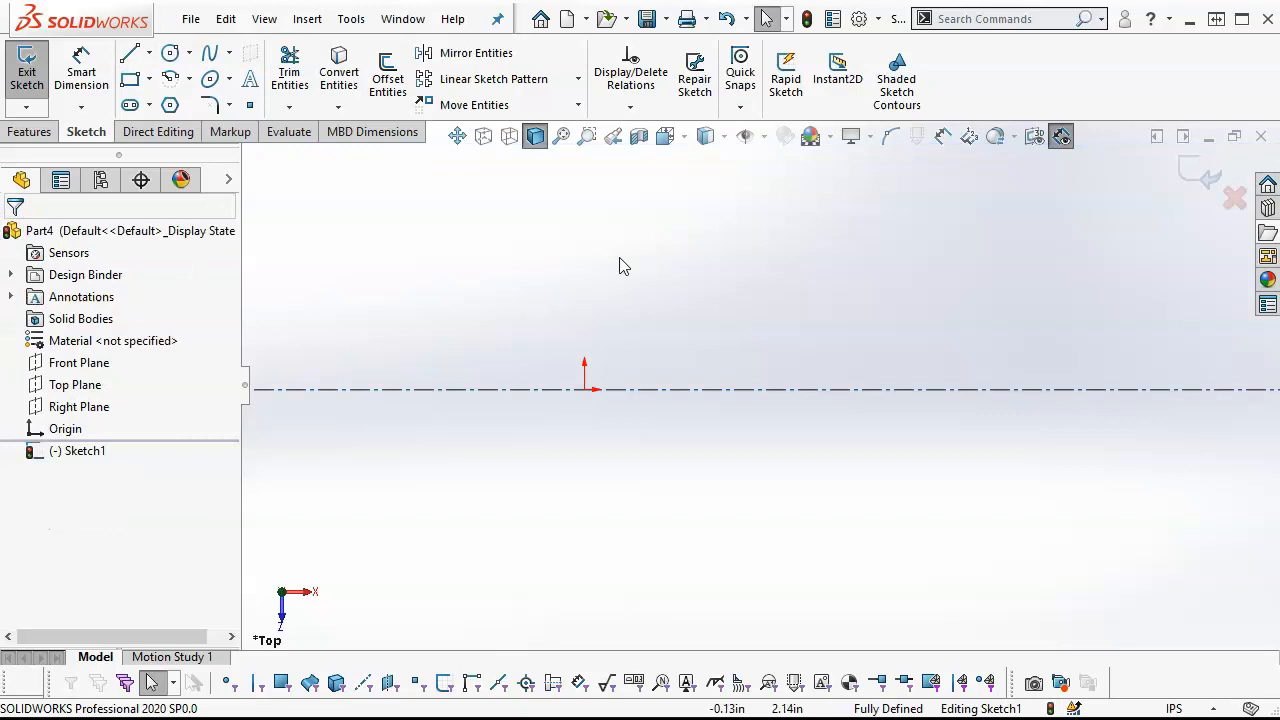
Sketch the upper half of the stepped, tapered outline from the origin, ending with a horizontal slot edge about 1.08 in long above the centerline
click(131, 55)
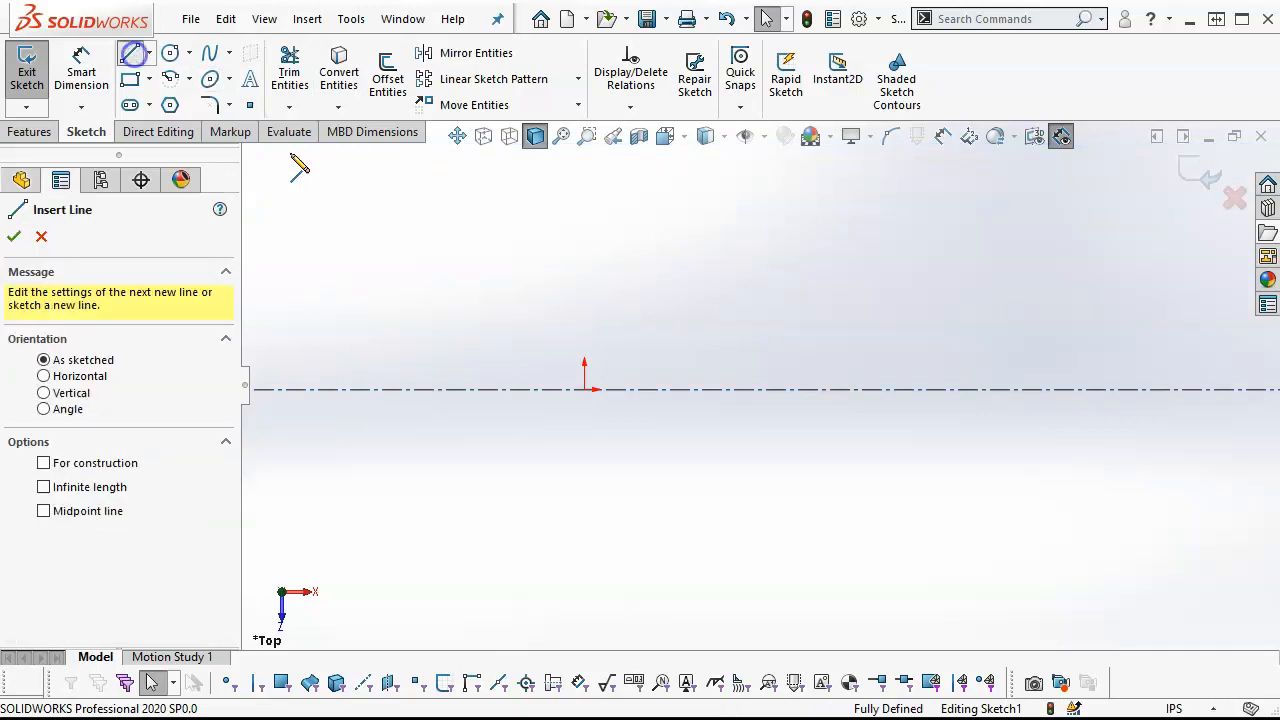
click(585, 389)
click(585, 317)
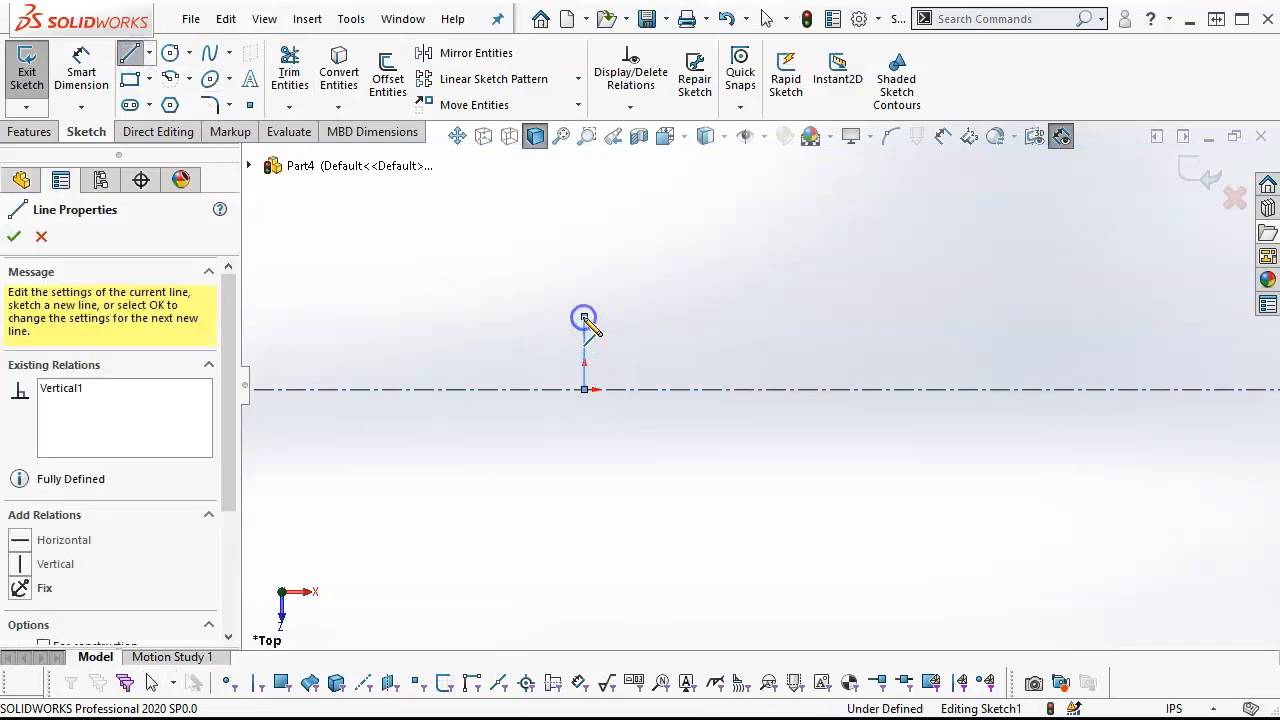
click(629, 317)
click(629, 258)
click(736, 258)
click(954, 317)
click(955, 353)
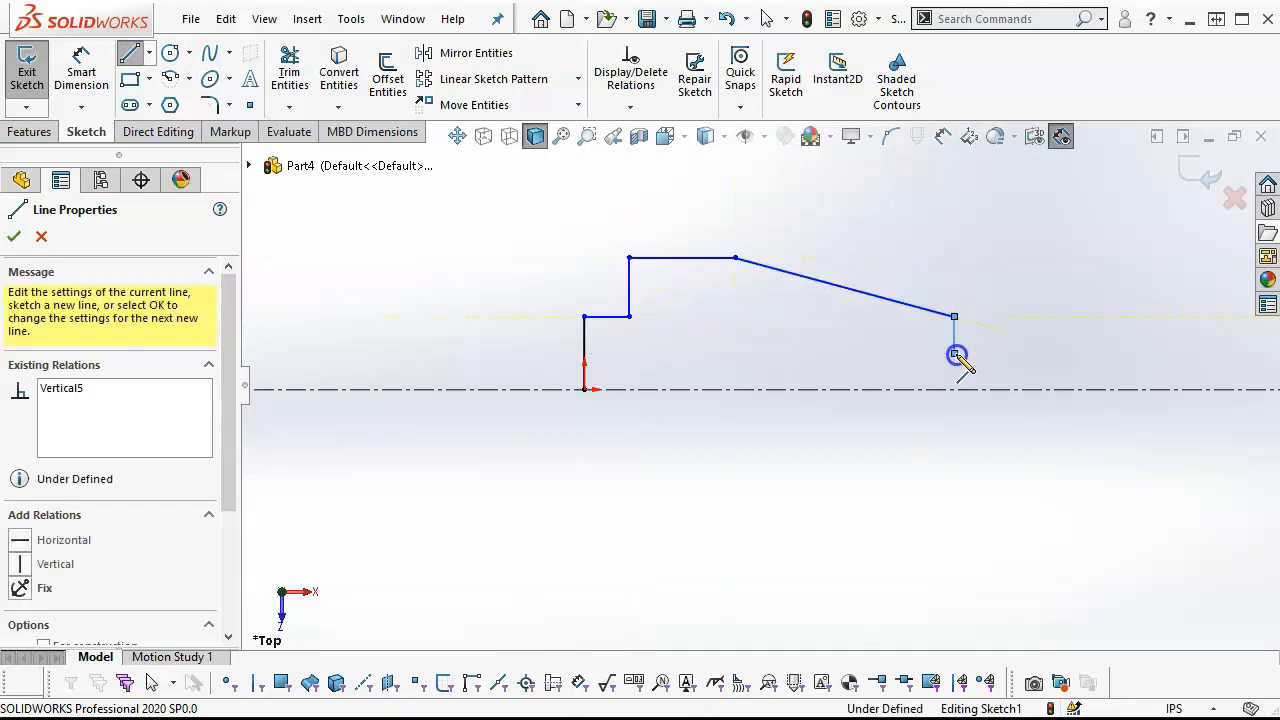
click(871, 353)
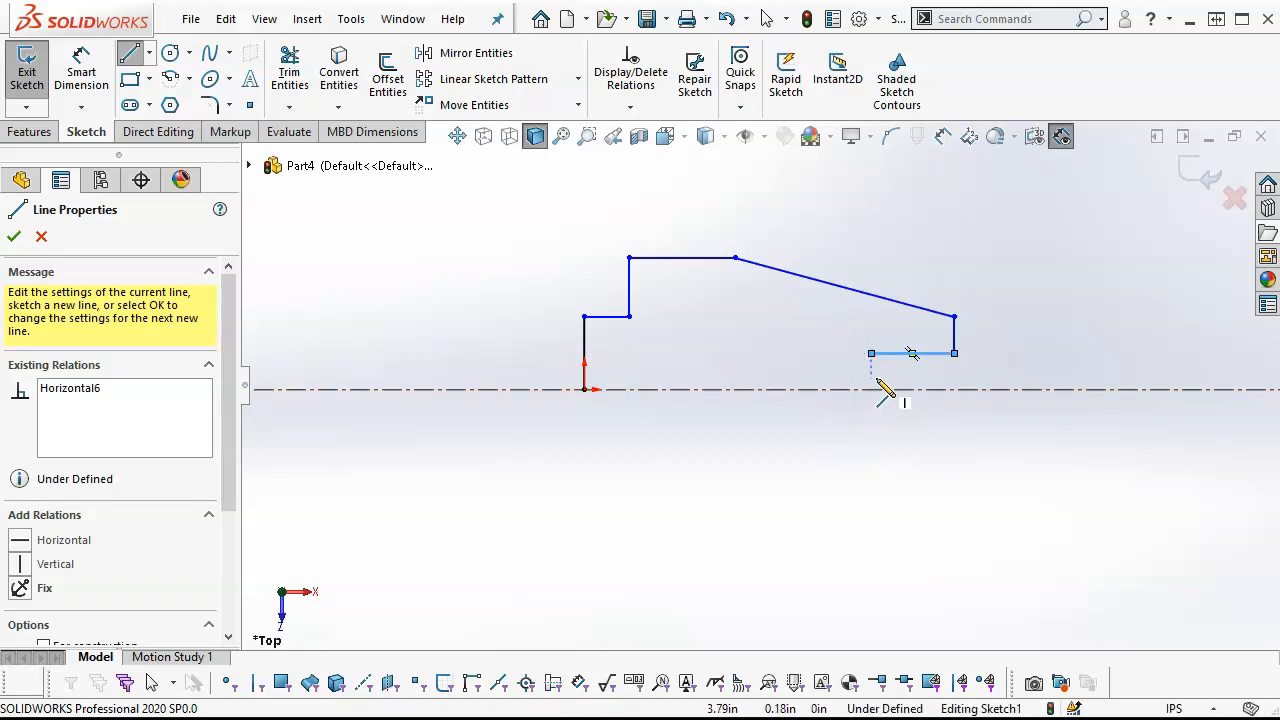
Add a tangent semicircular arc from the slot edge's inner end across the centerline, and finish the line chain
click(871, 354)
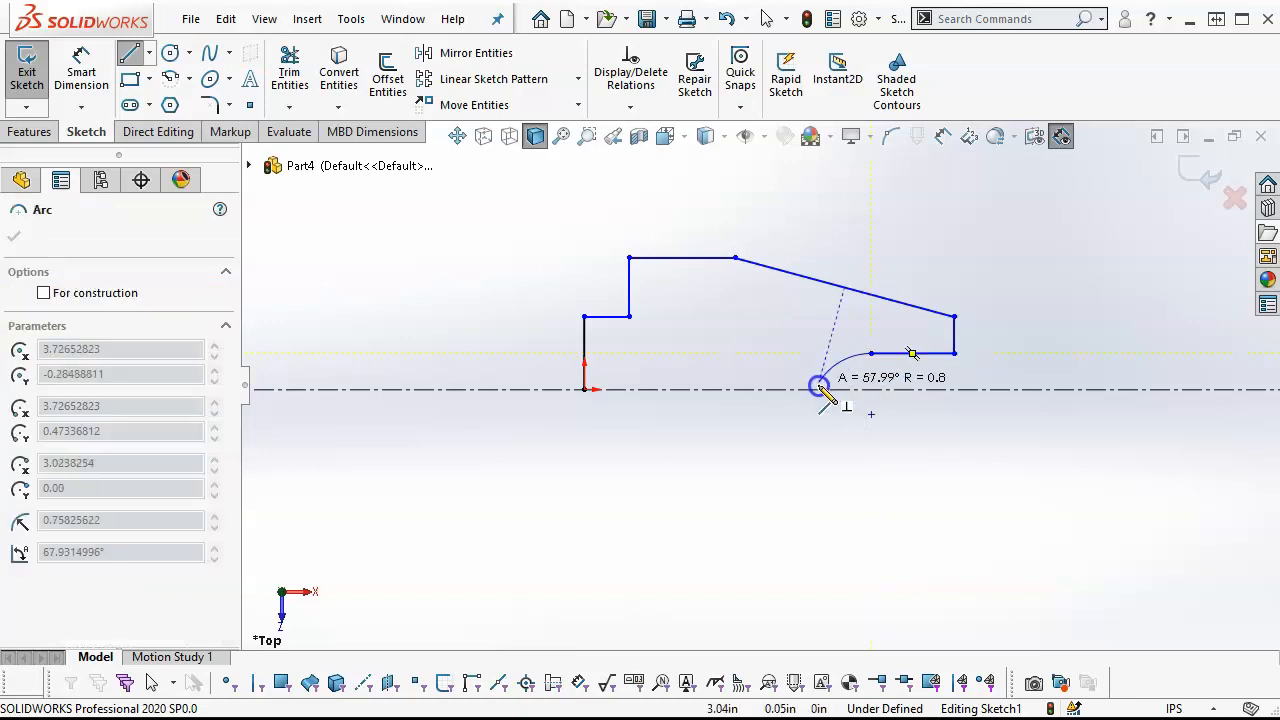
click(868, 440)
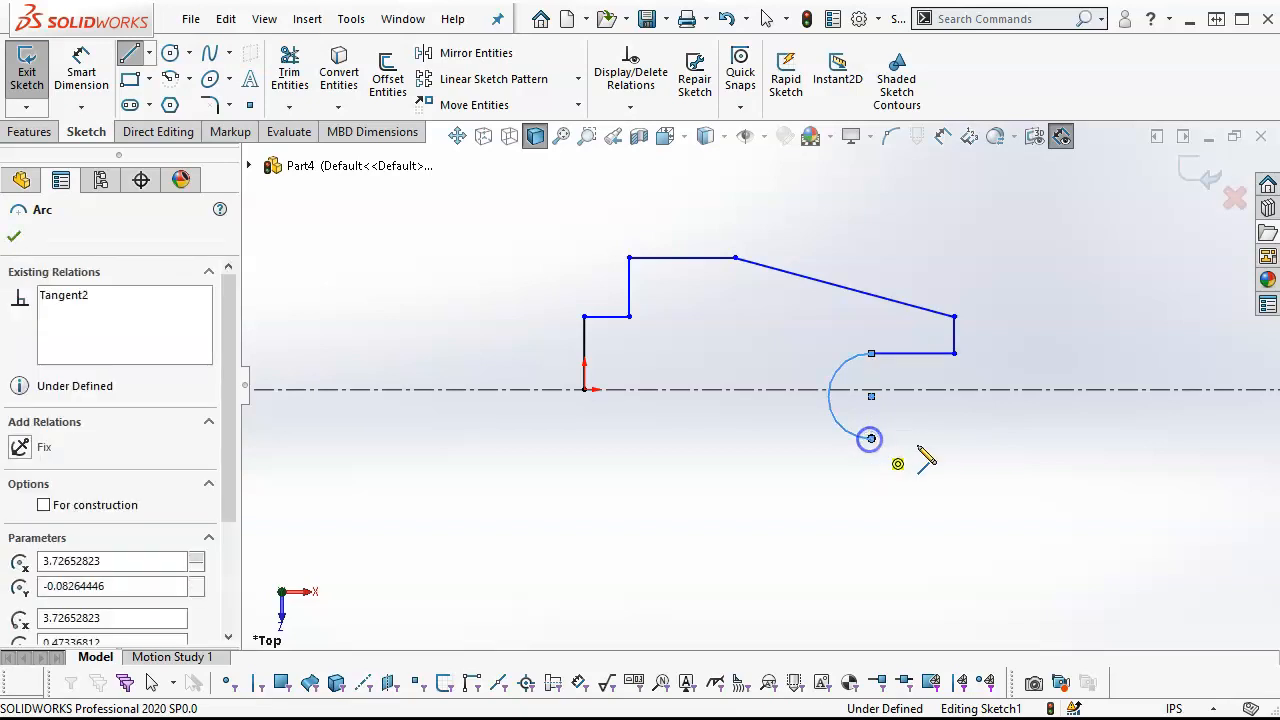
right_click(1010, 245)
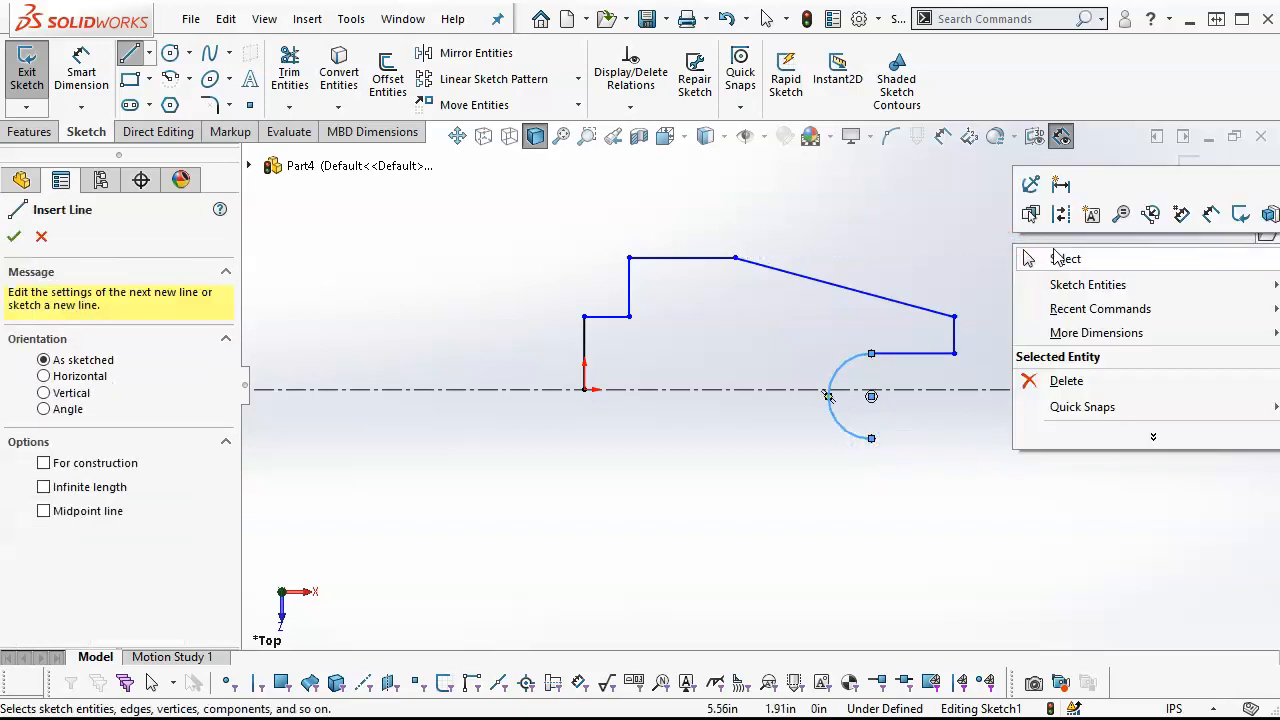
click(1047, 257)
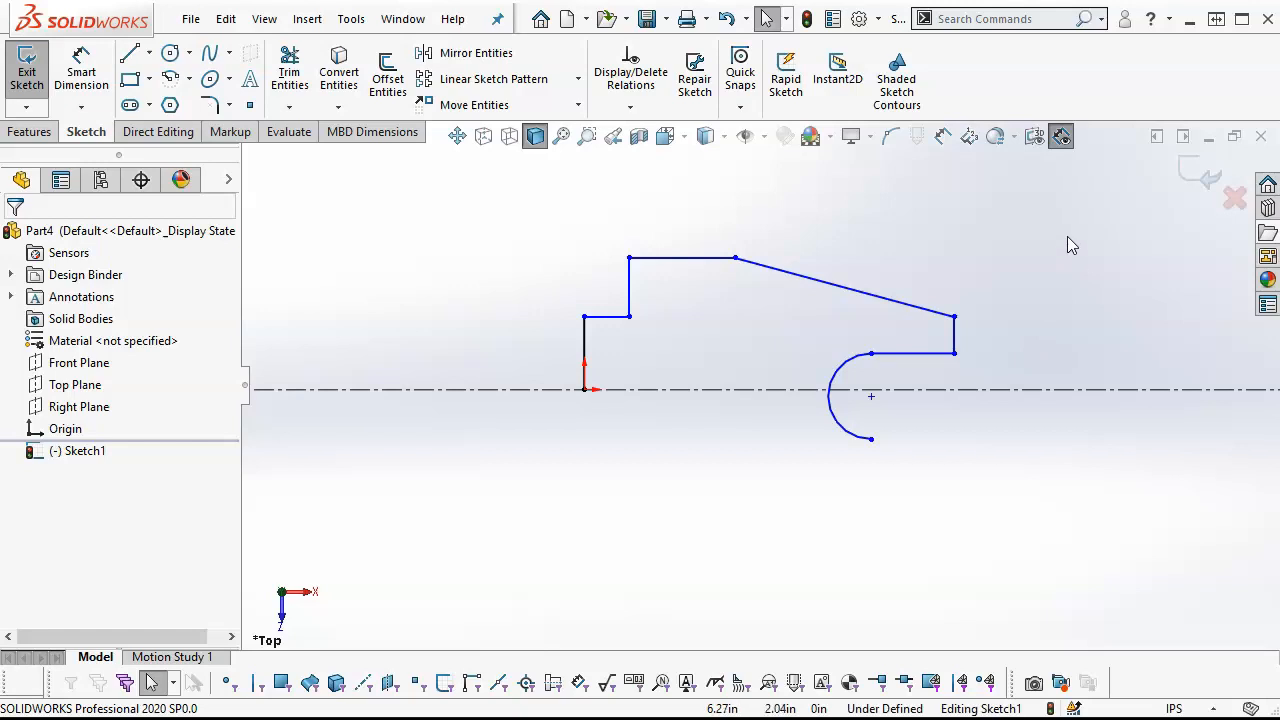
Mirror all outline lines about the centerline, leaving the slot arc out of the selection
drag(1066, 221, 534, 470)
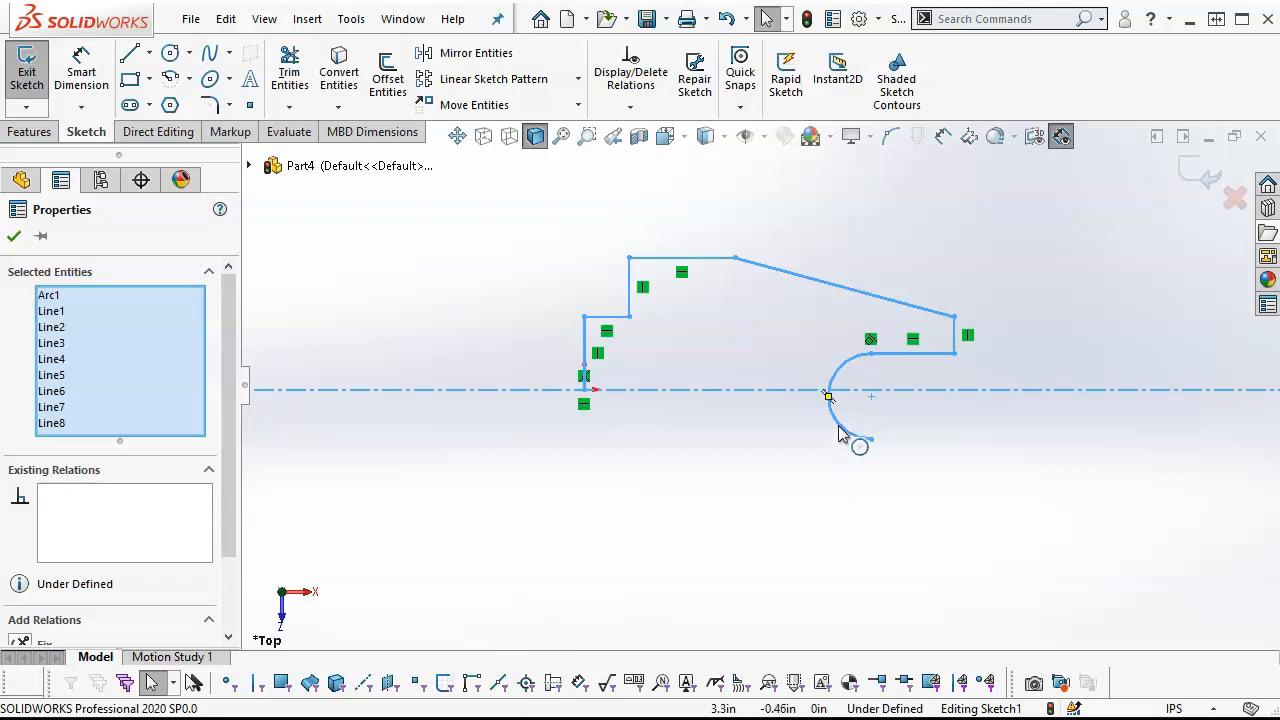
ctrl+click(840, 430)
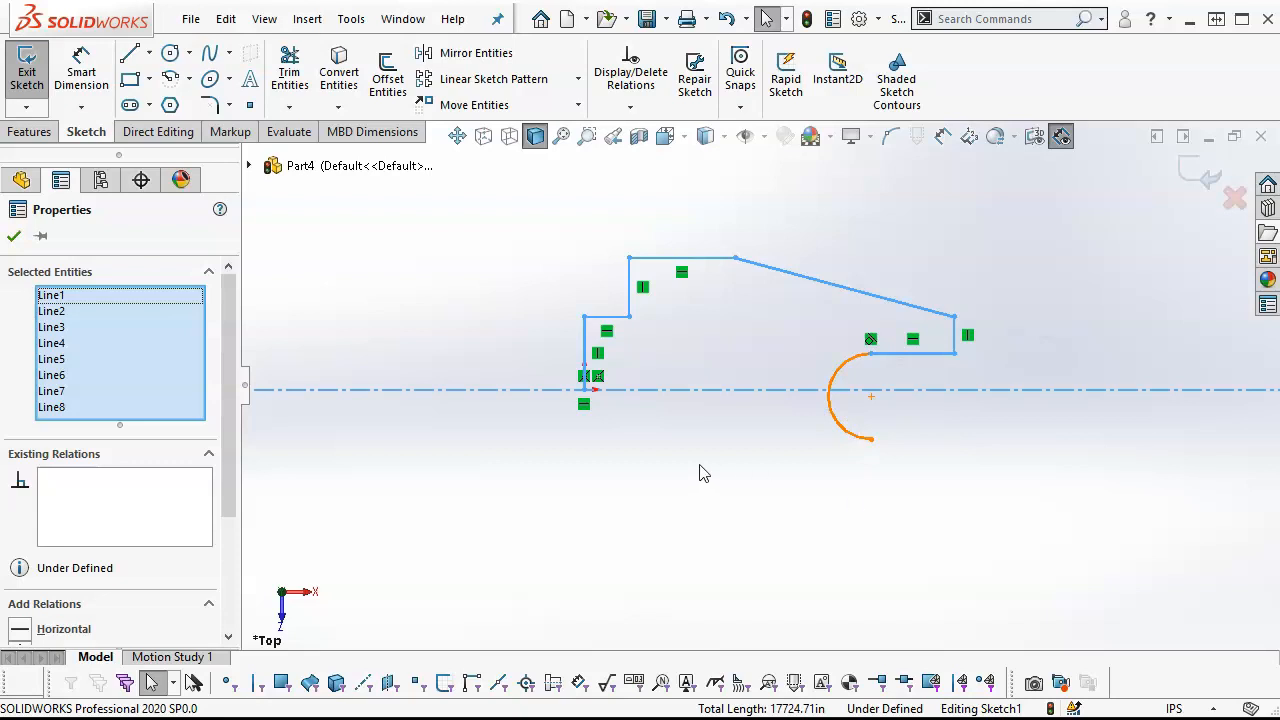
click(478, 56)
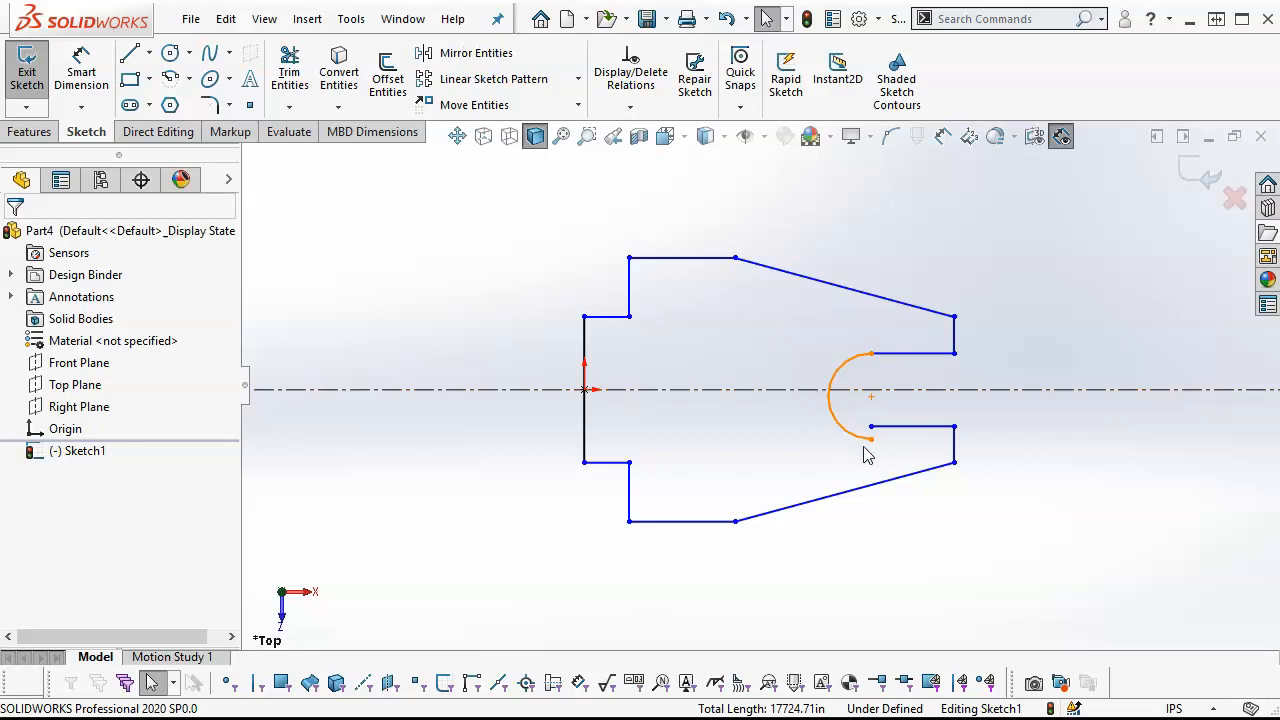
Join the slot arc's free end to the mirrored lower slot edge and make the arc tangent to that edge
mouse_move(870, 438)
mouse_down()
mouse_move(846, 424)
mouse_move(867, 432)
mouse_up()
click(886, 356)
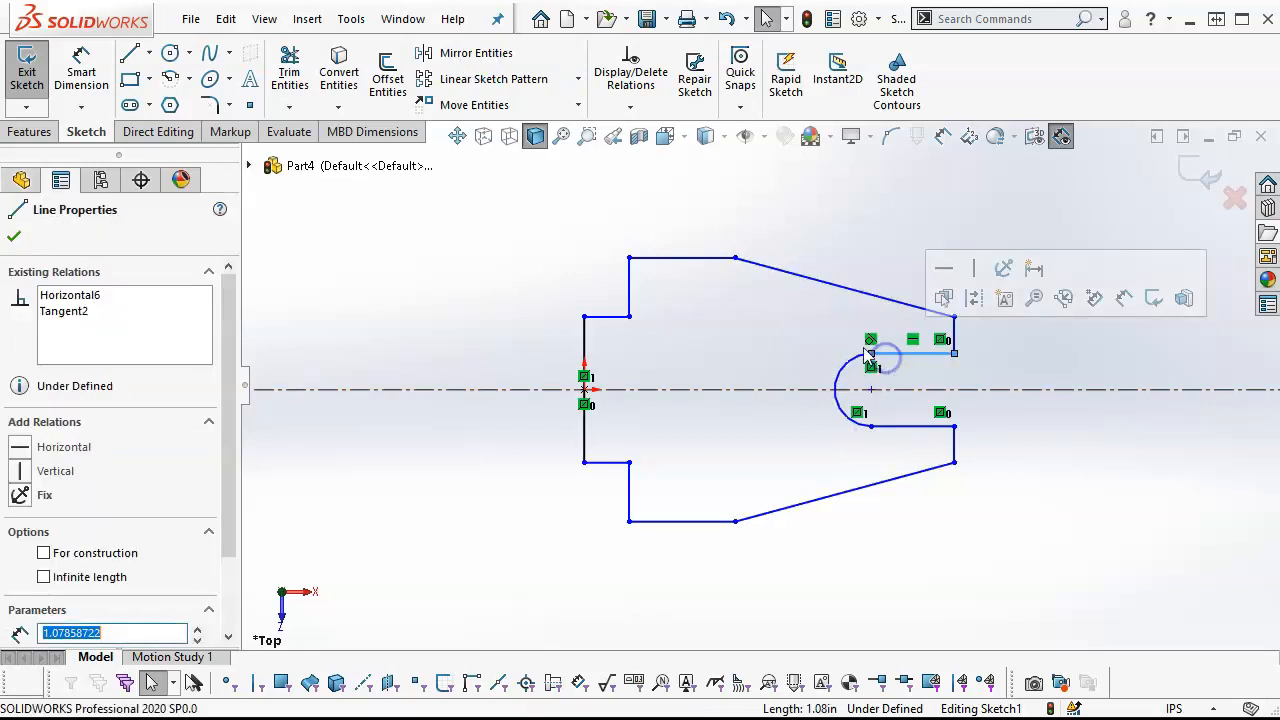
ctrl+click(858, 424)
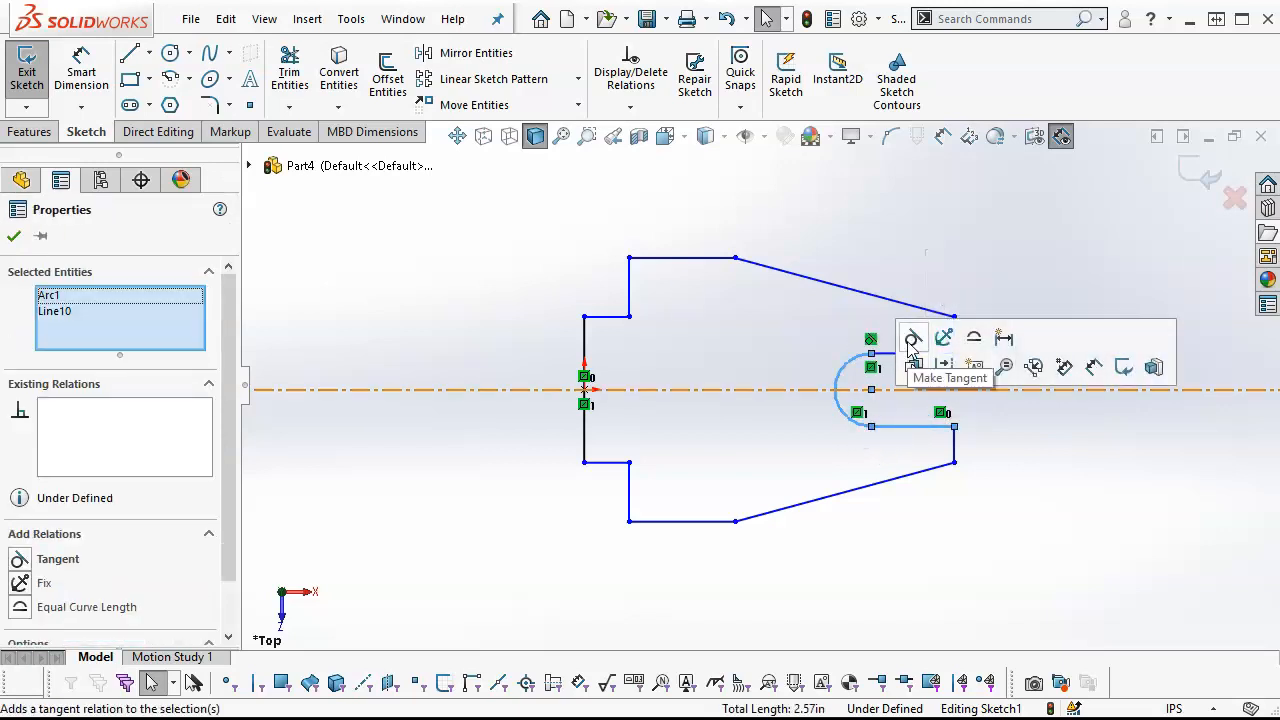
click(913, 337)
click(1029, 446)
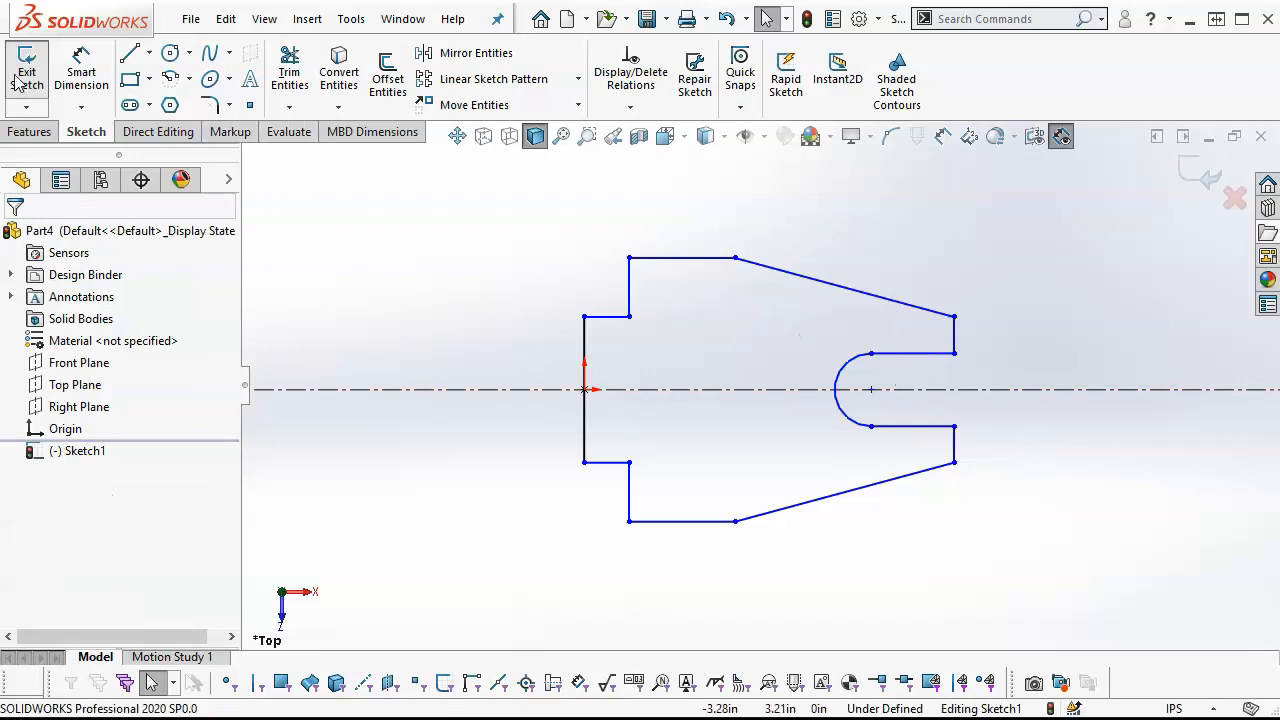
Dimension the vertical edge at the origin to 1.5 in
click(81, 72)
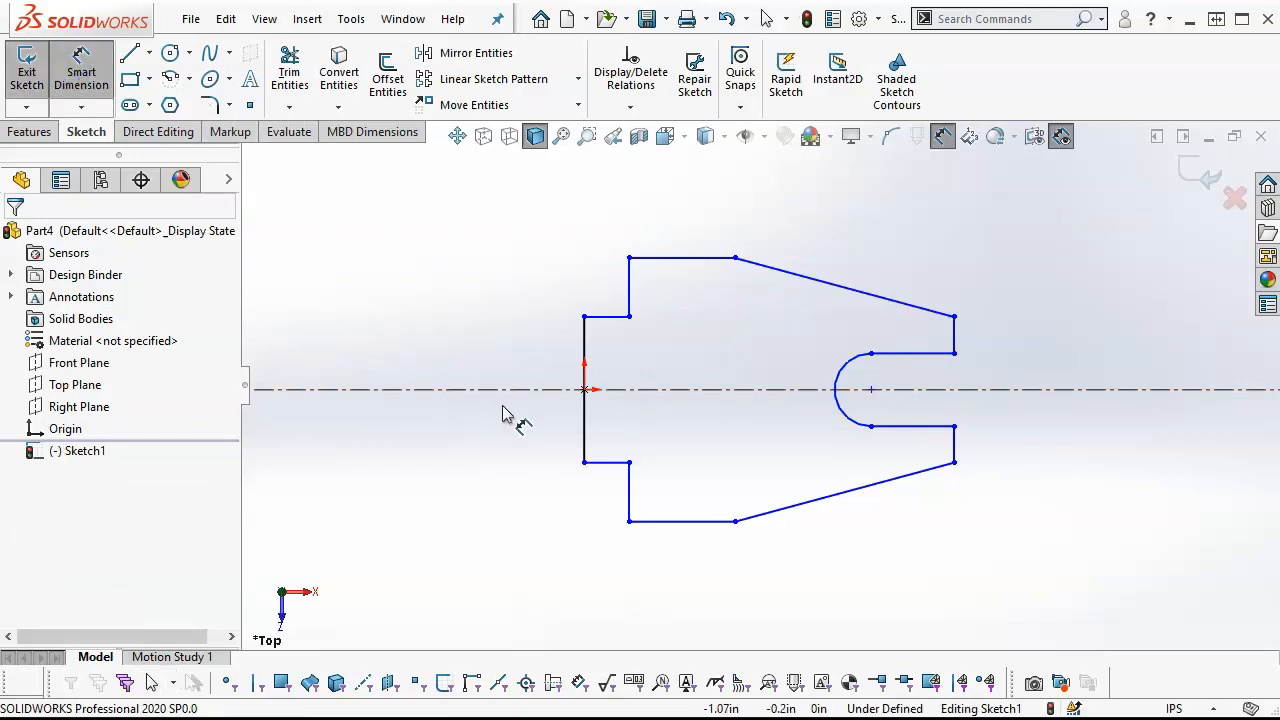
click(585, 414)
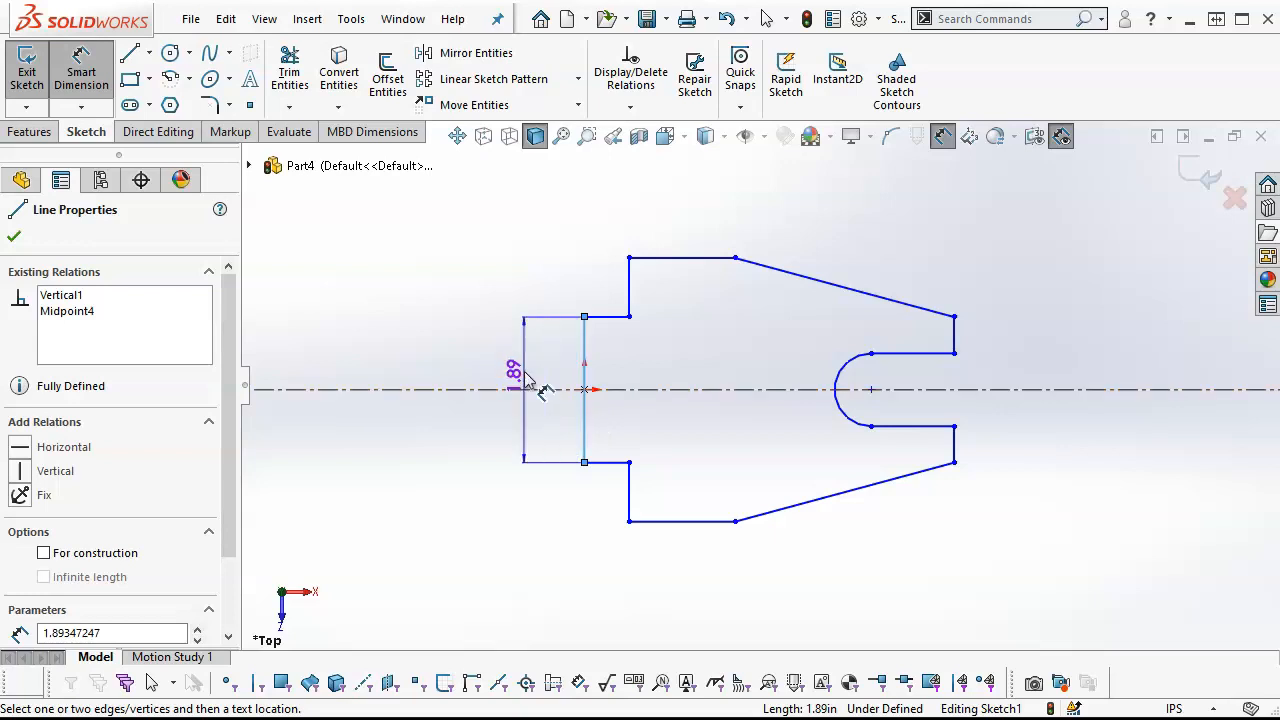
click(508, 344)
text(1.5)
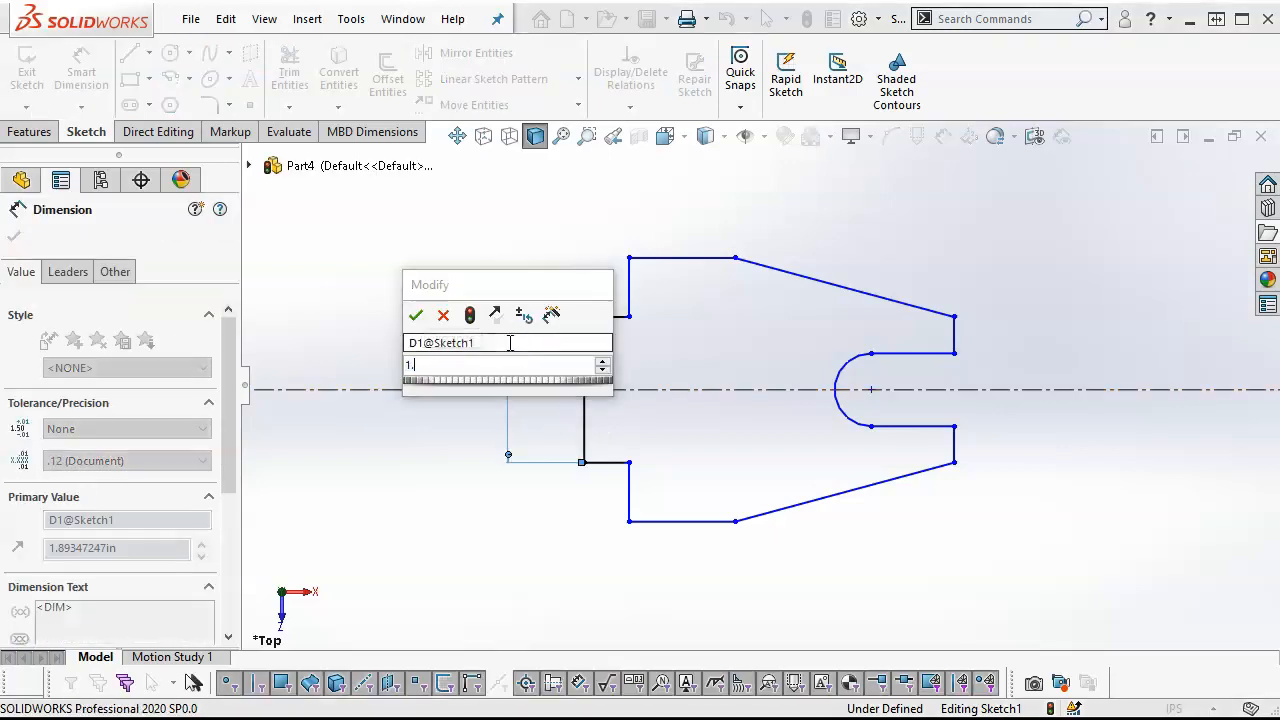
key(Return)
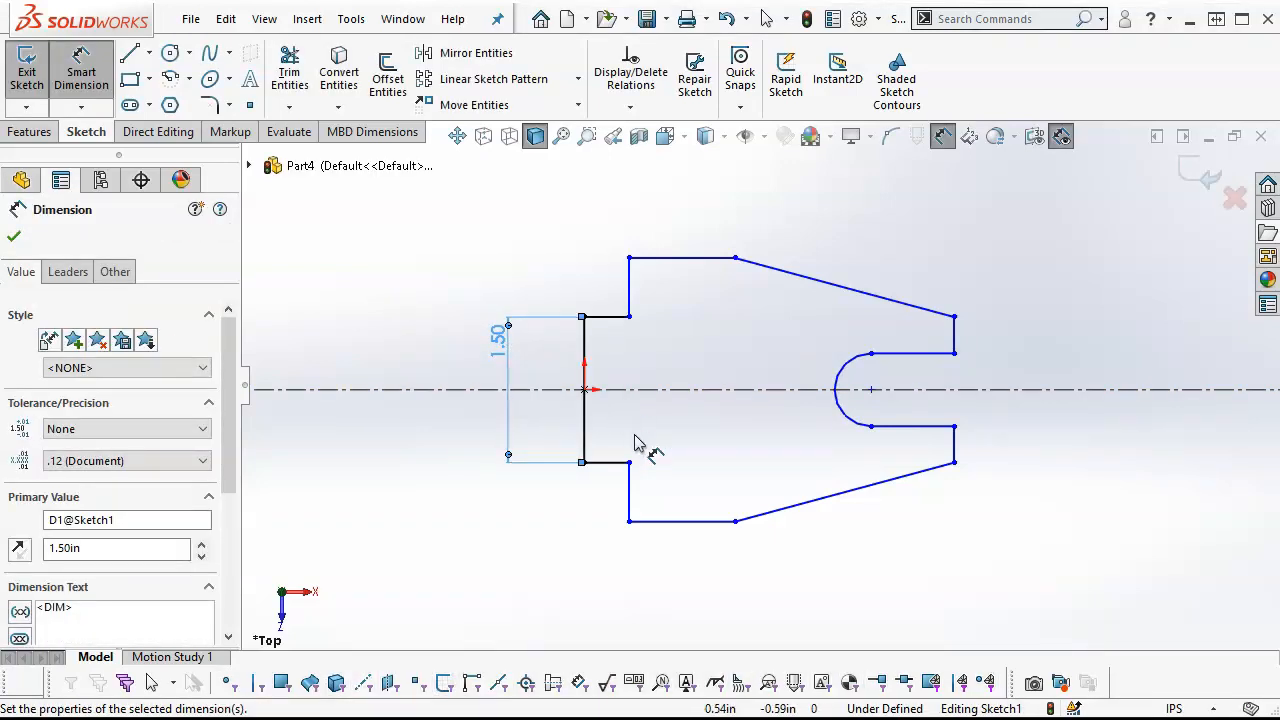
Dimension the overall width between the outline's two long outer horizontal edges to 2.30 in
click(679, 521)
click(683, 258)
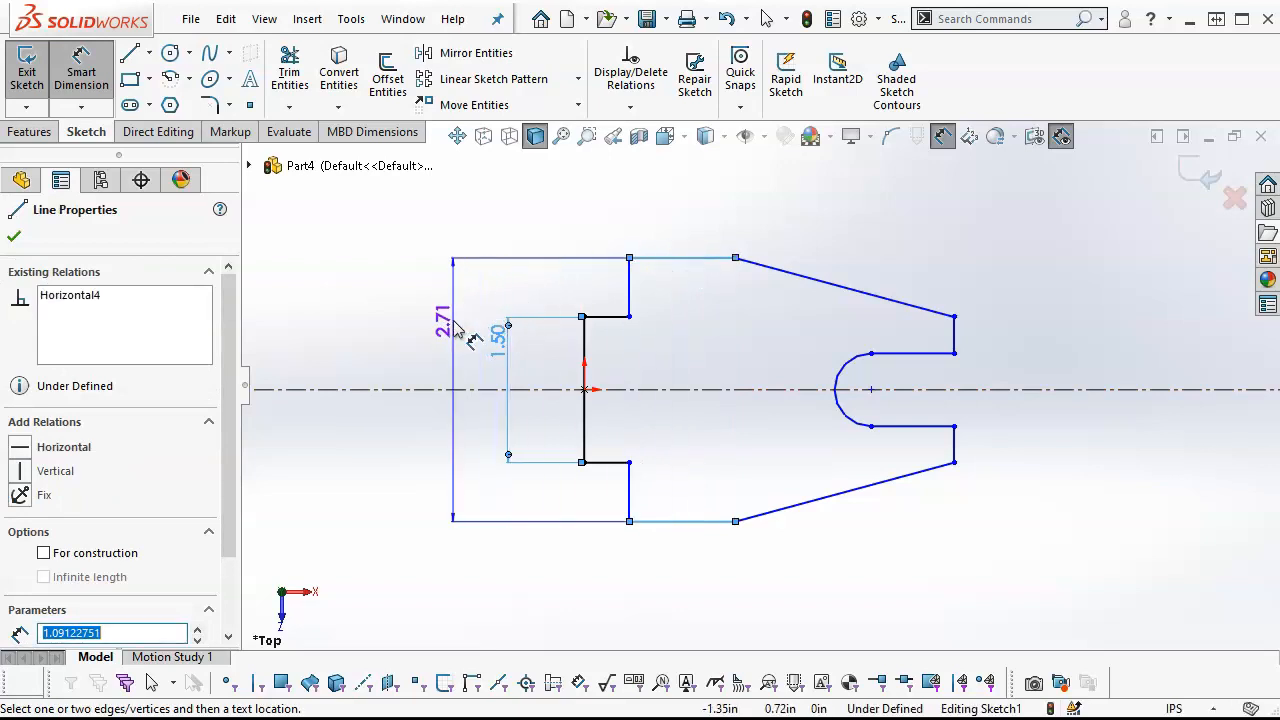
click(450, 320)
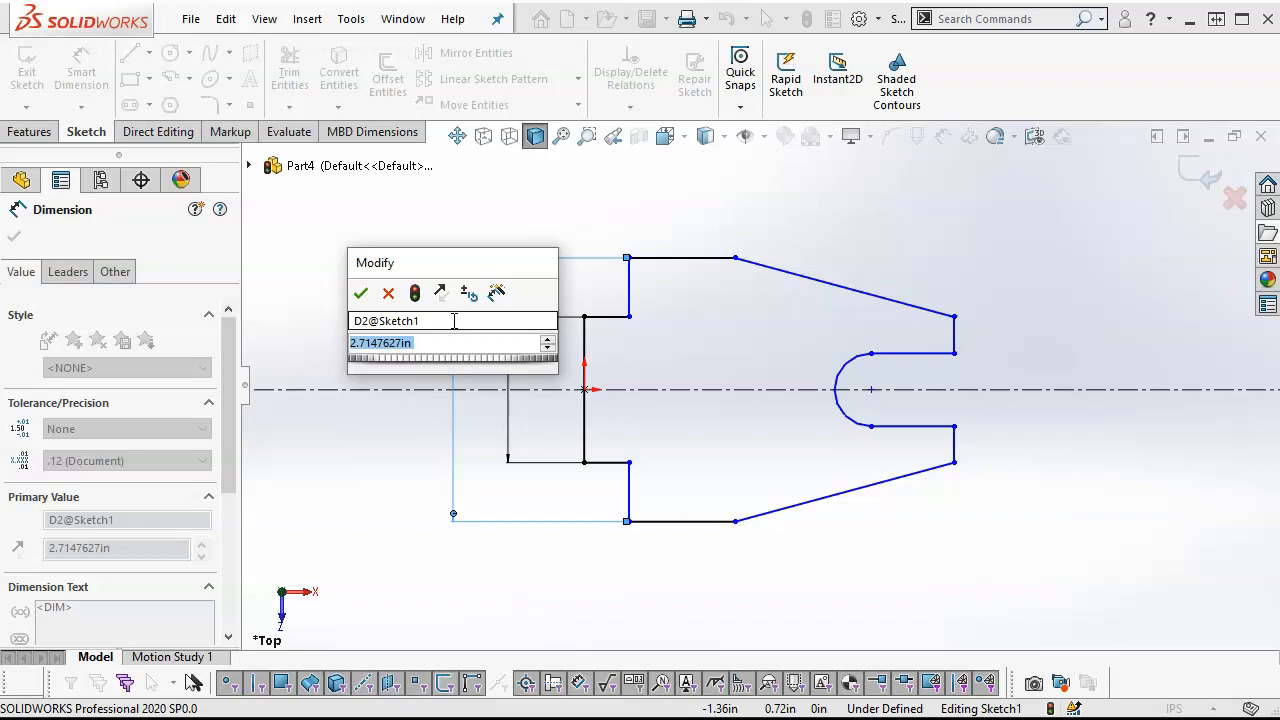
text(2.30)
key(Return)
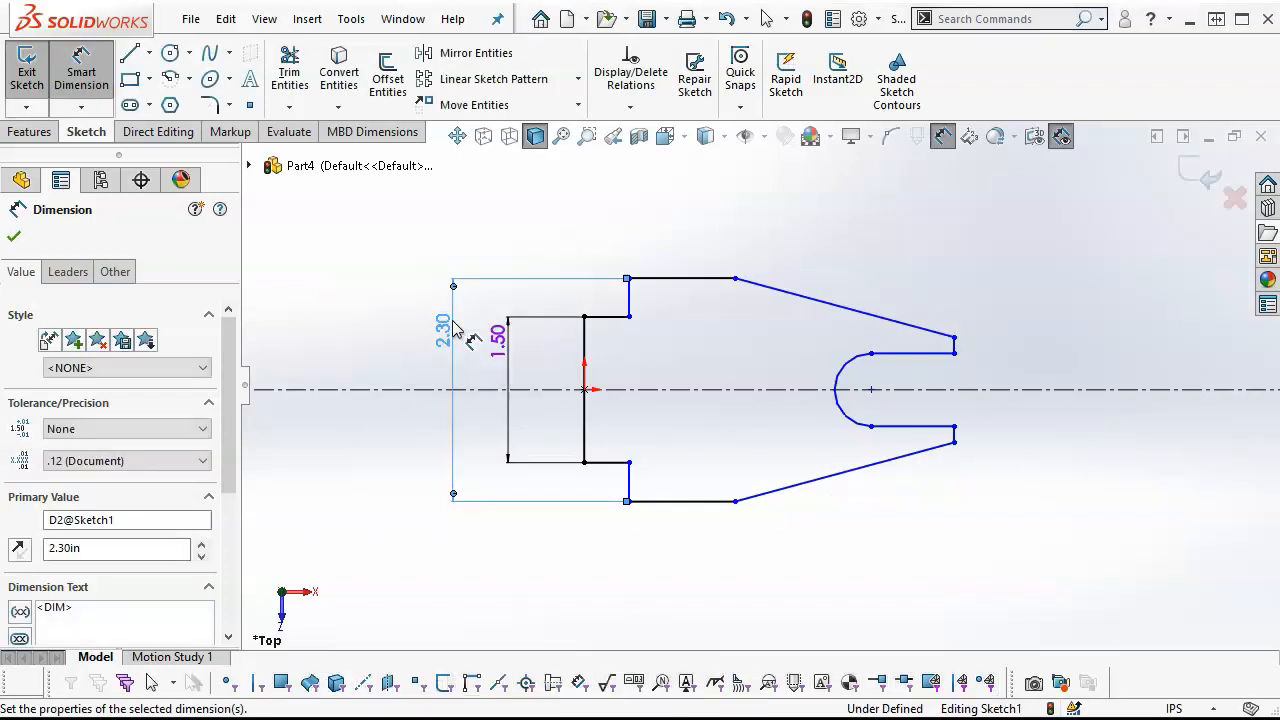
Dimension the short horizontal step edge near the origin to 0.26 in
click(603, 316)
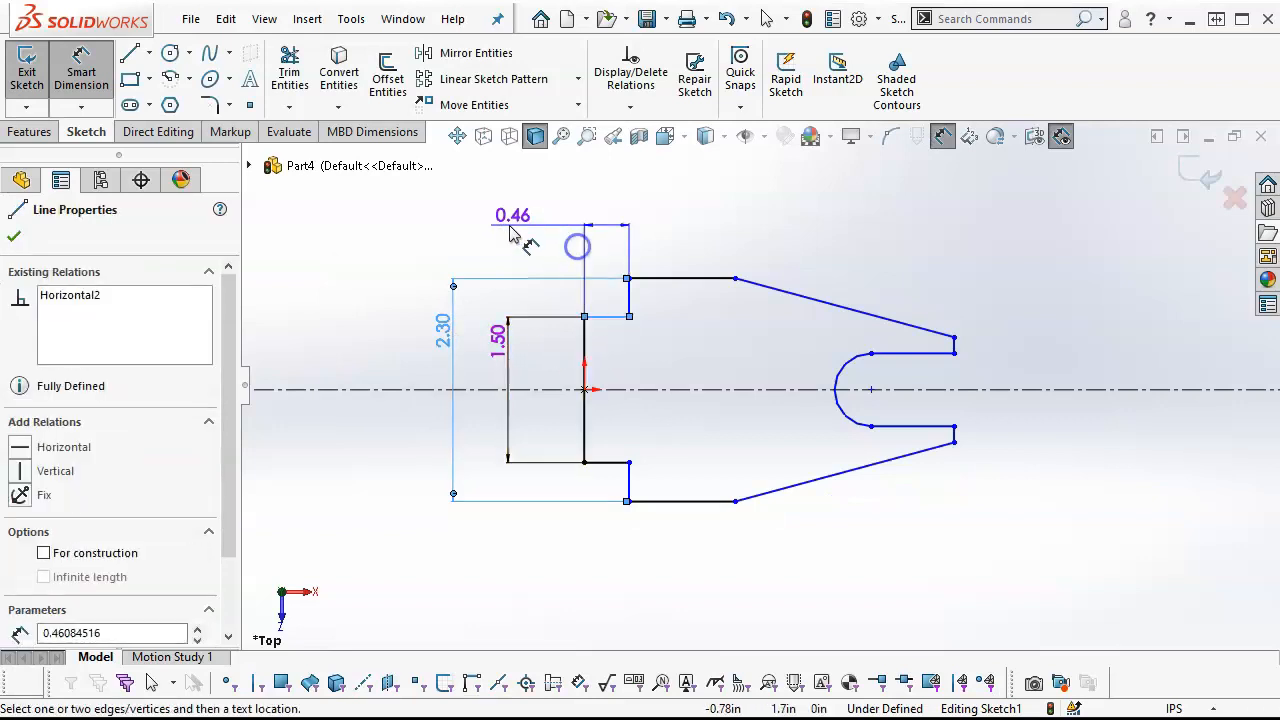
click(518, 232)
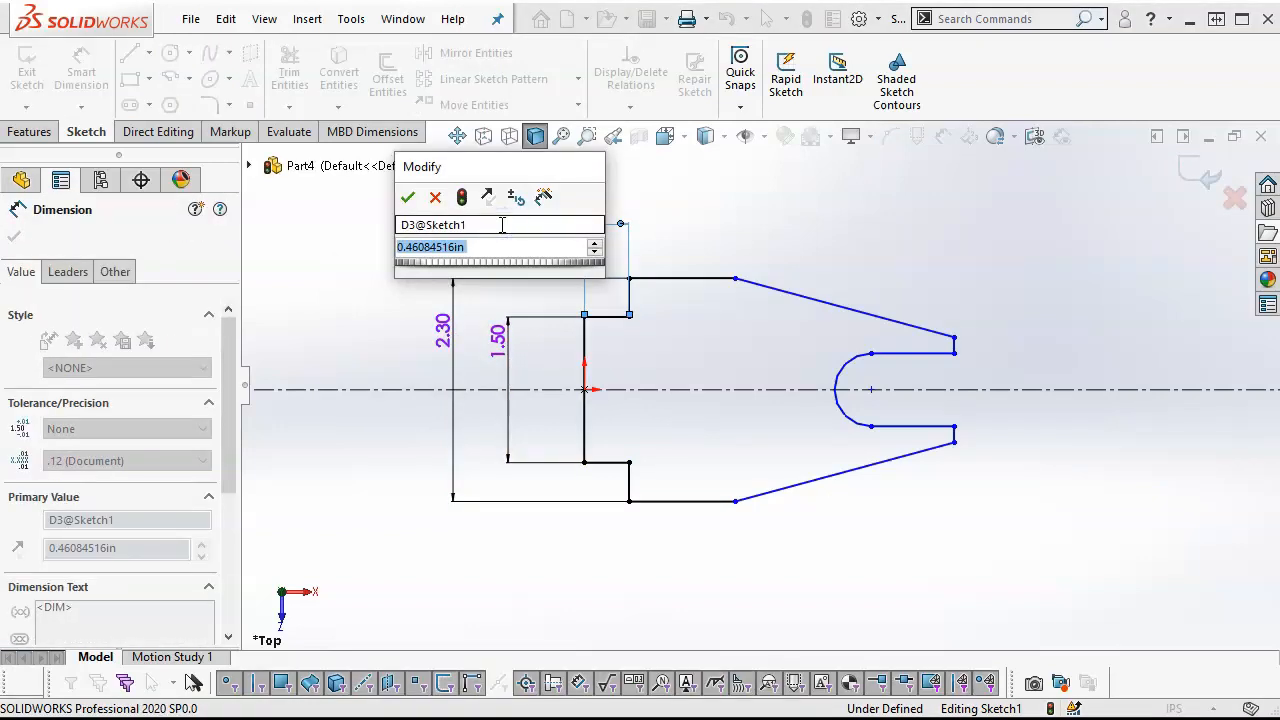
text(.26)
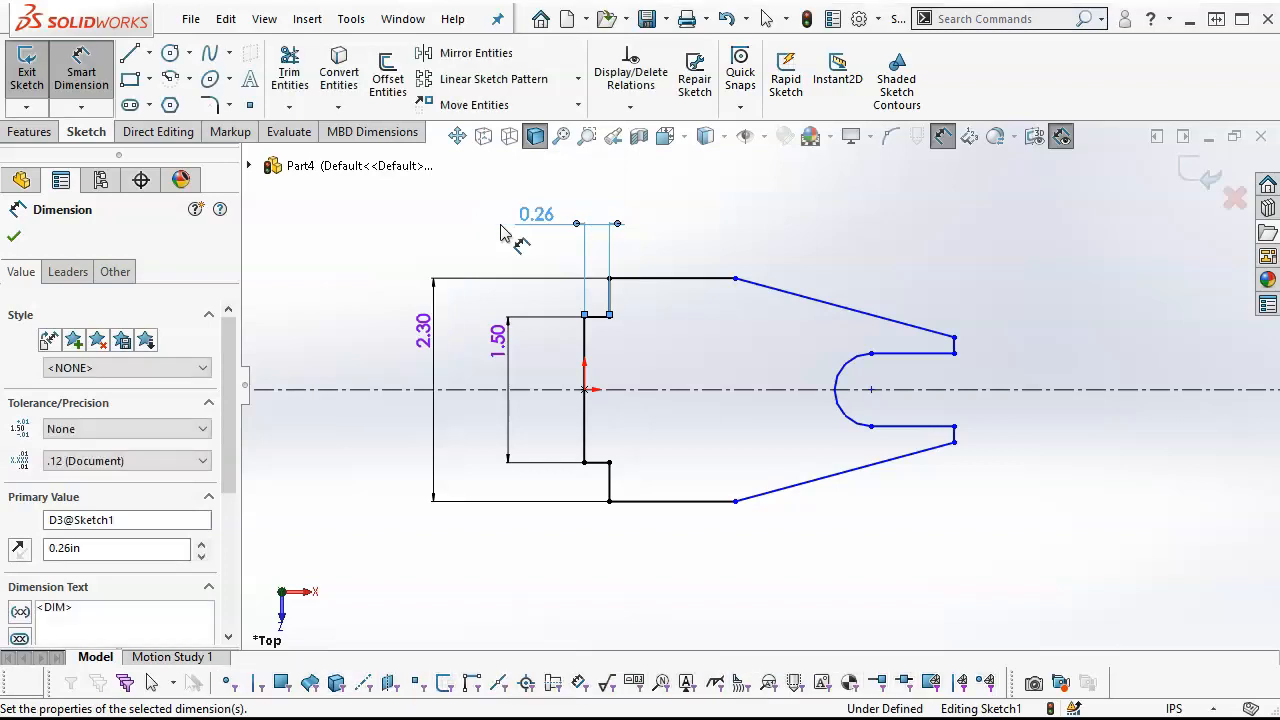
Dimension the overall length from the vertical edge at the origin to the slotted end to 4.12 in
click(584, 354)
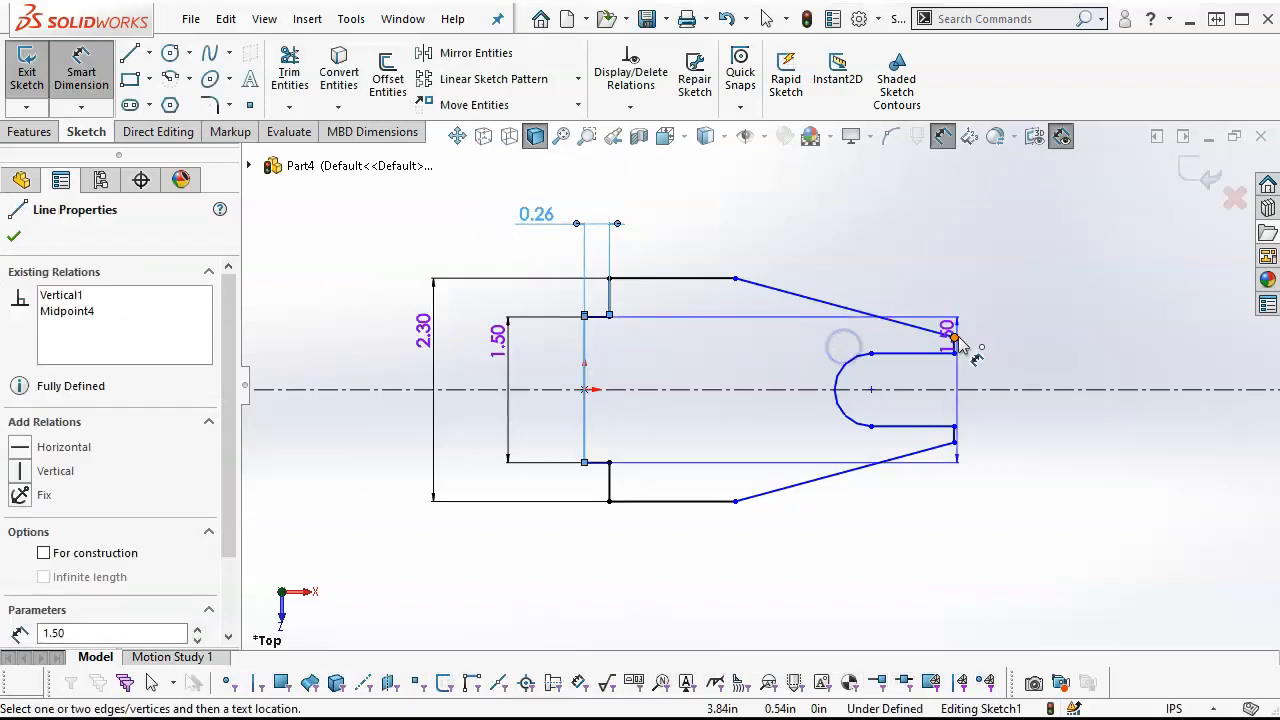
click(955, 435)
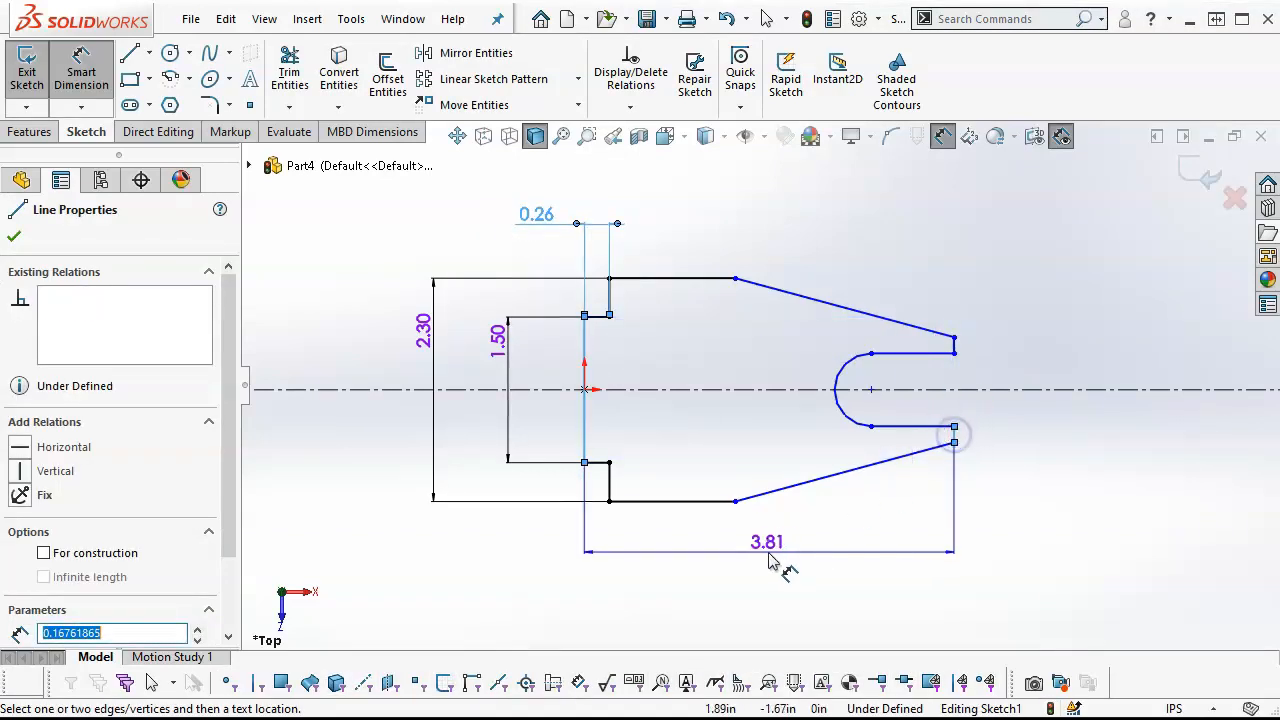
click(777, 594)
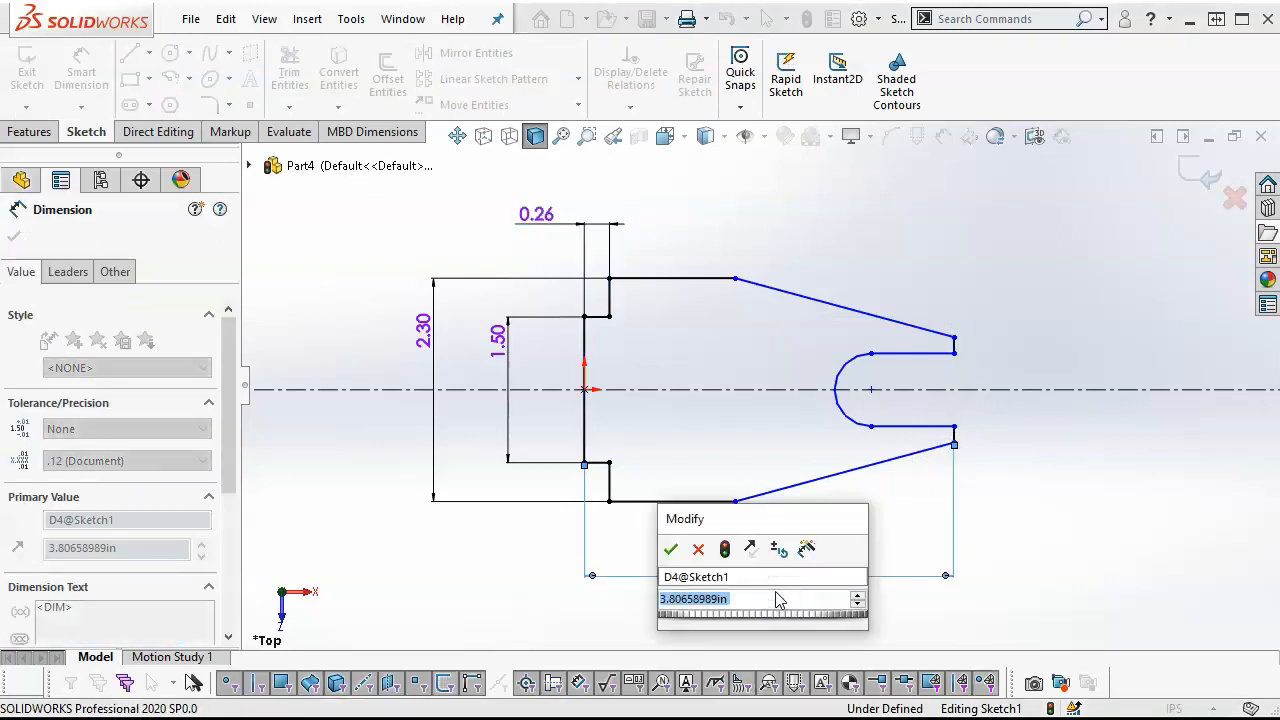
text(4.)
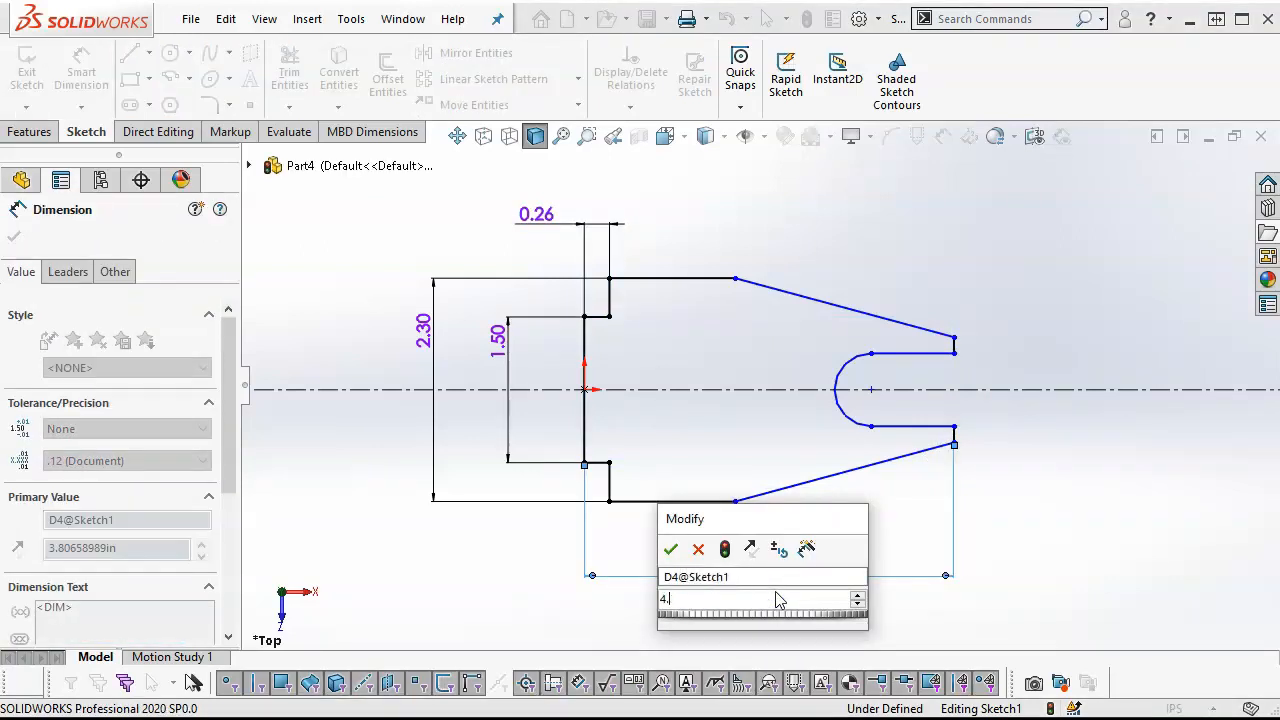
text(12)
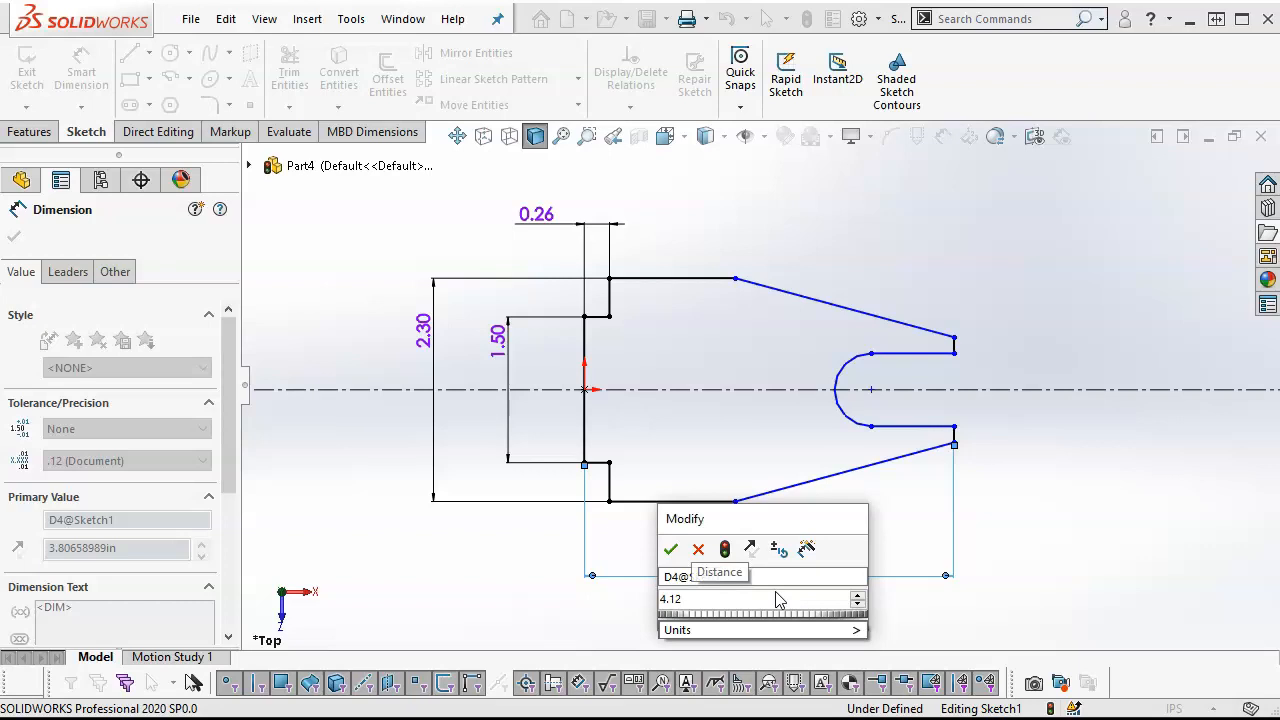
key(Return)
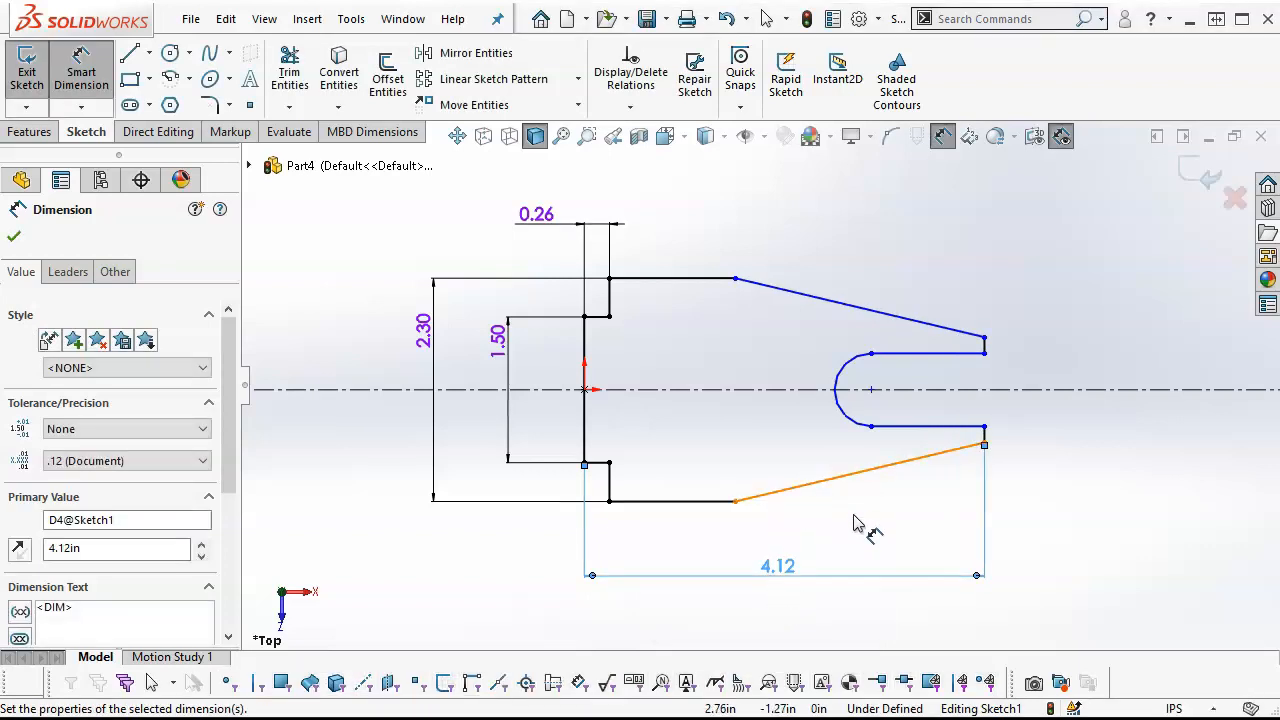
Dimension the slot's width between its two parallel horizontal edges to 0.78 in
click(937, 426)
click(938, 354)
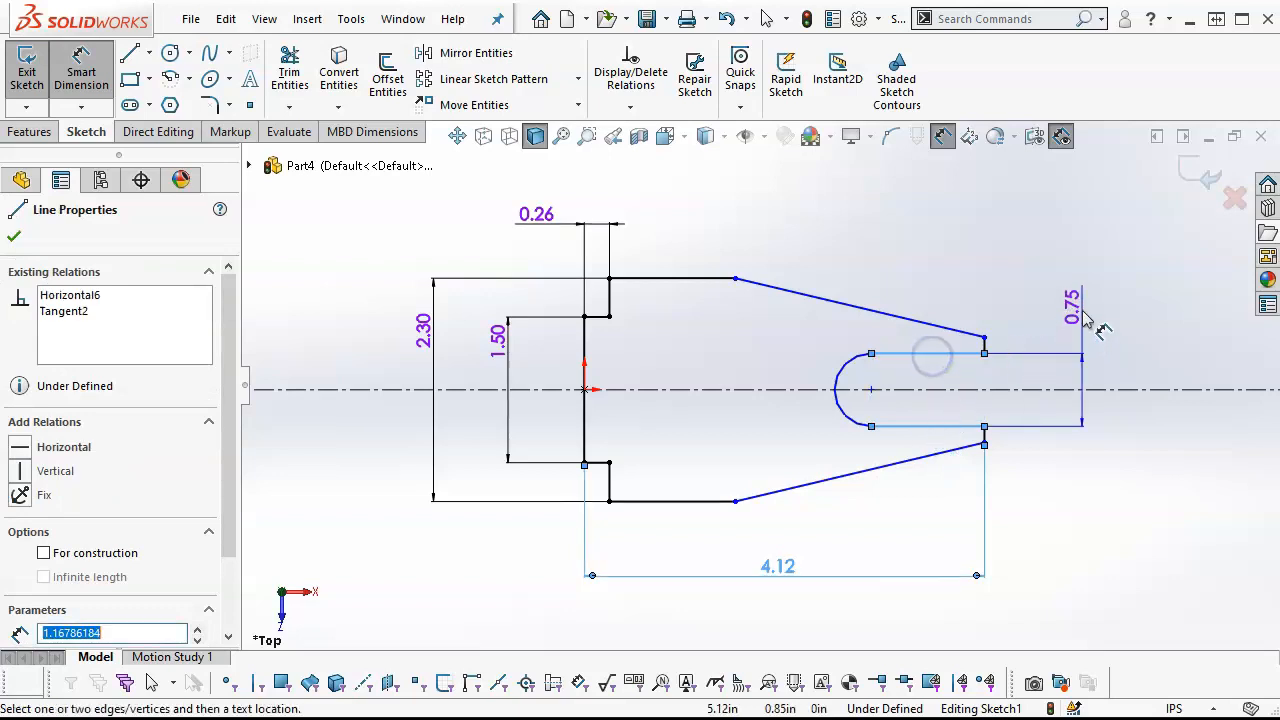
click(1083, 310)
text(.78)
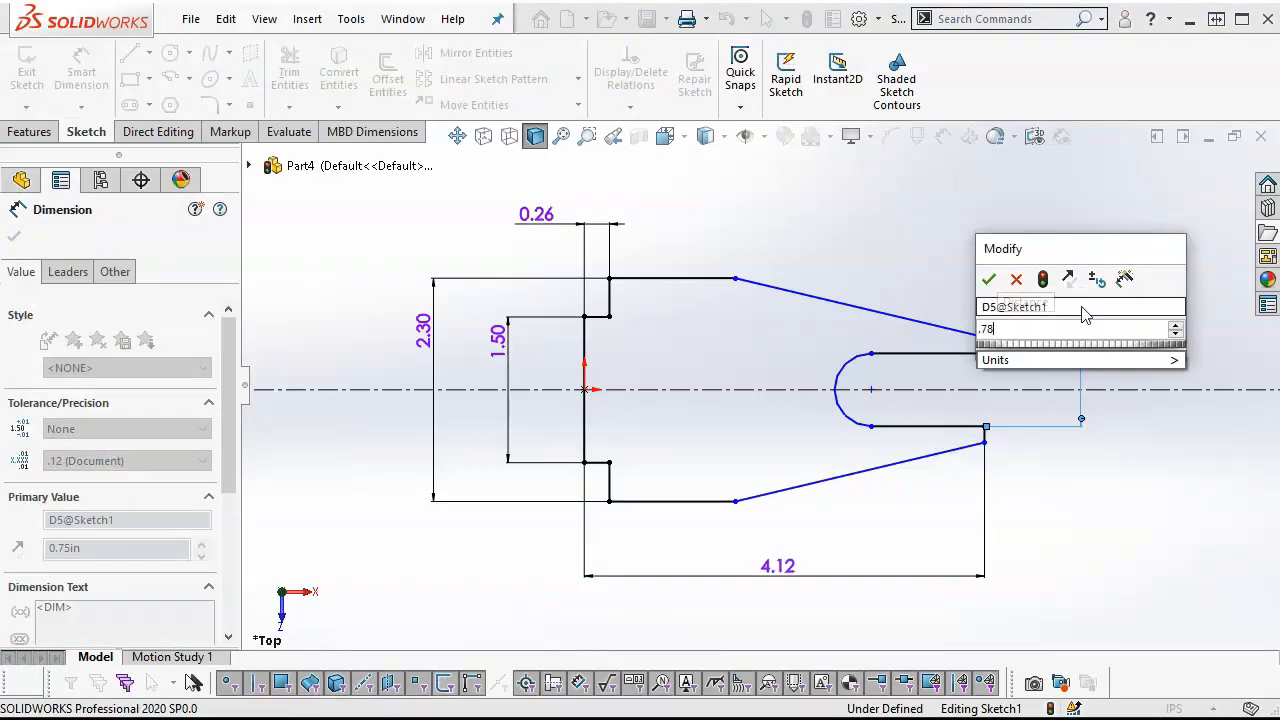
key(Return)
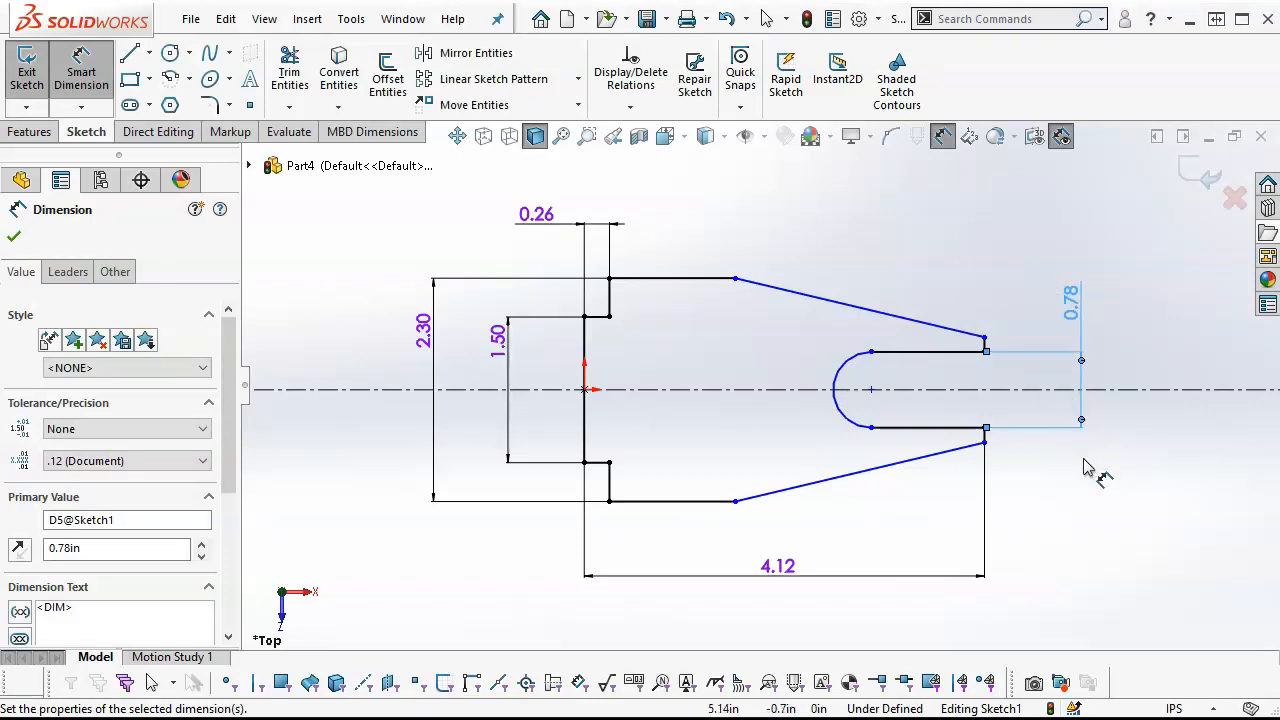
Dimension the short vertical end edge below the slot opening to 0.46 in
scroll(992, 480, down, 3)
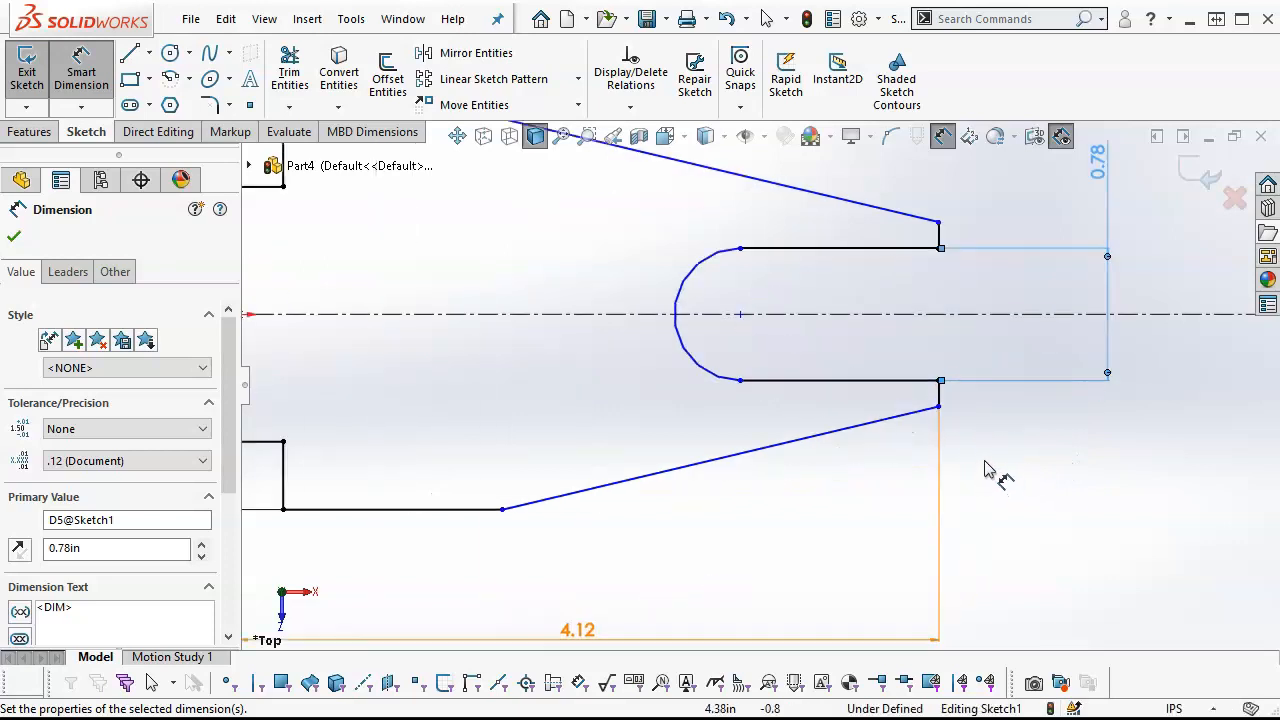
click(942, 396)
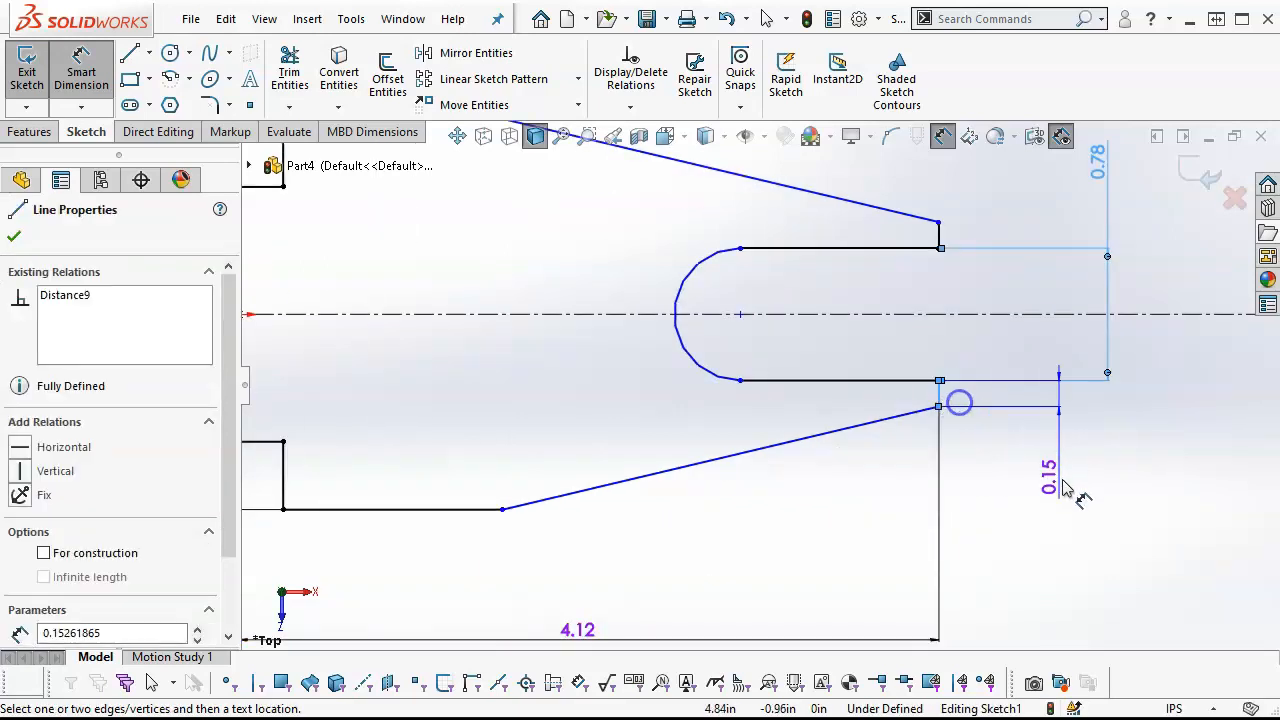
click(1108, 512)
text(.46)
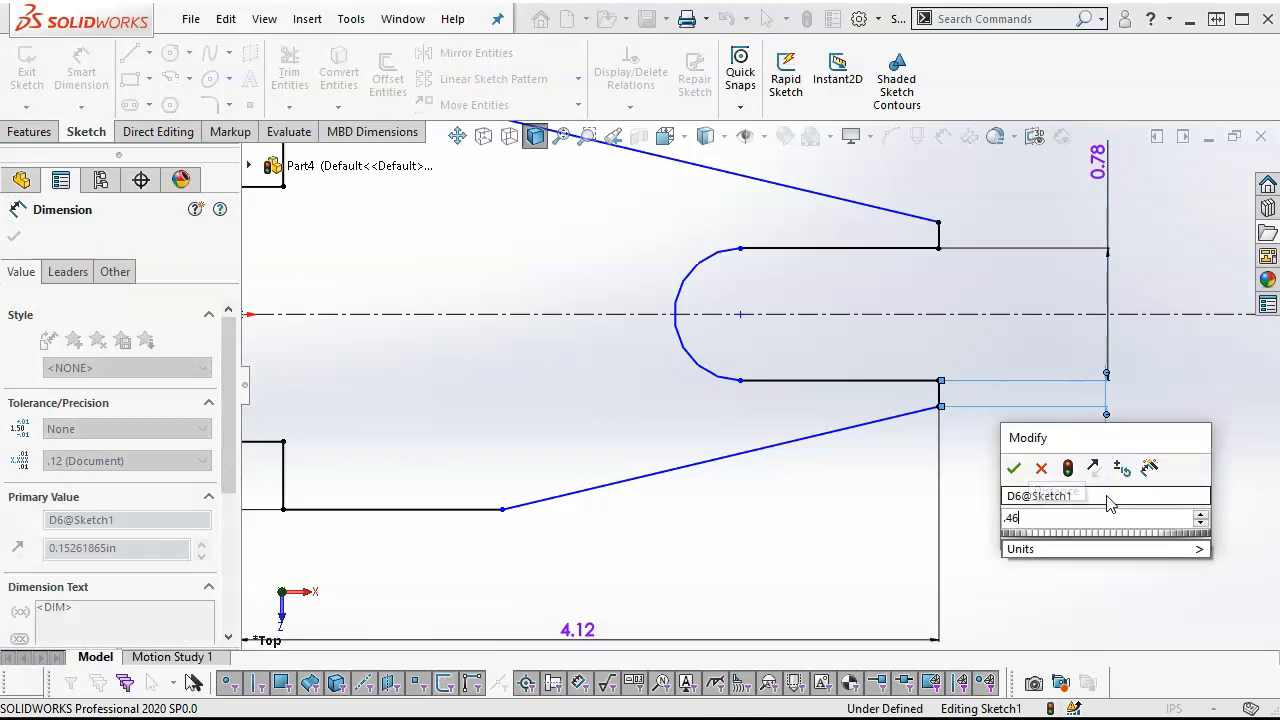
key(Return)
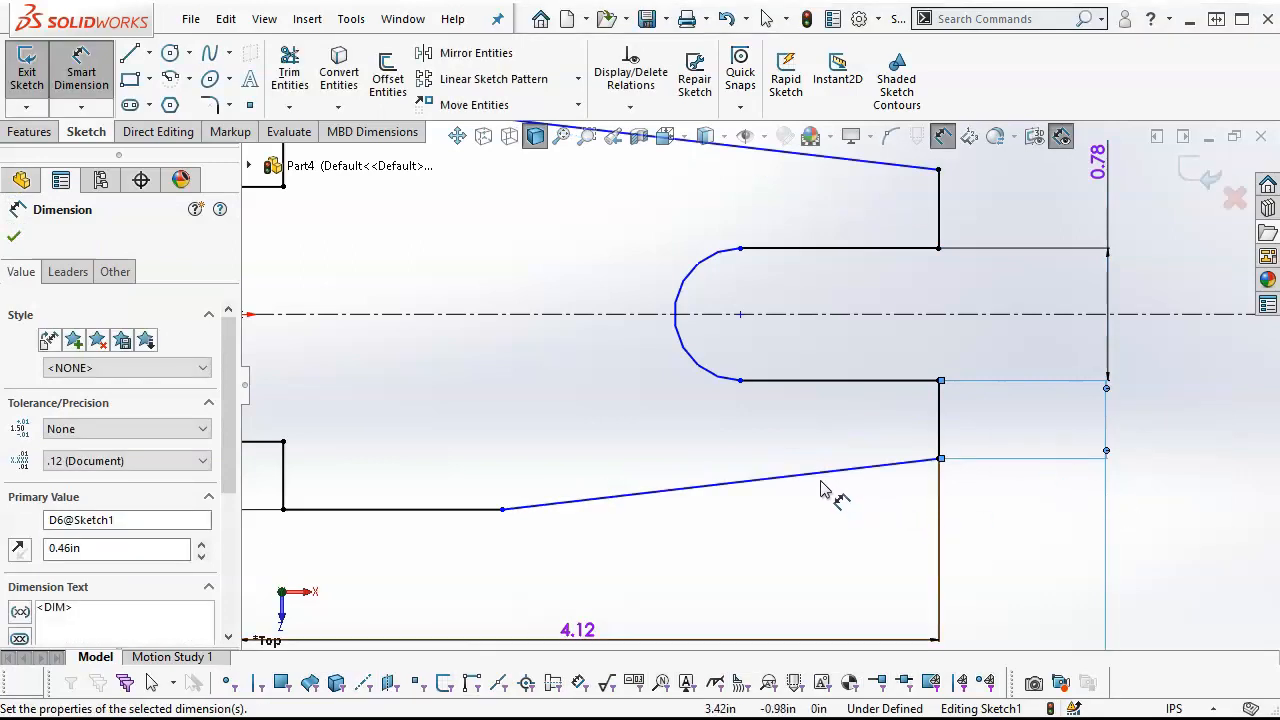
Add the lower angled edge's vertical height as a driven dimension and rearrange the dimensions beside the slotted end
click(822, 490)
click(1070, 488)
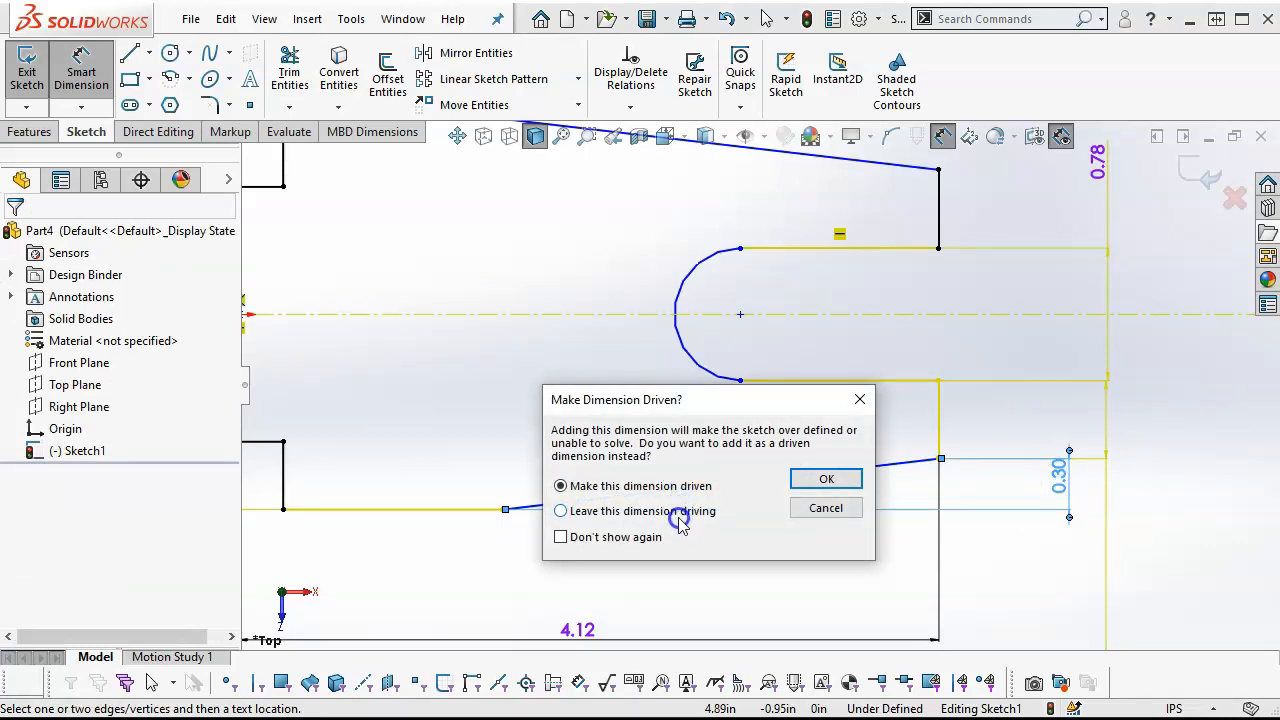
click(826, 479)
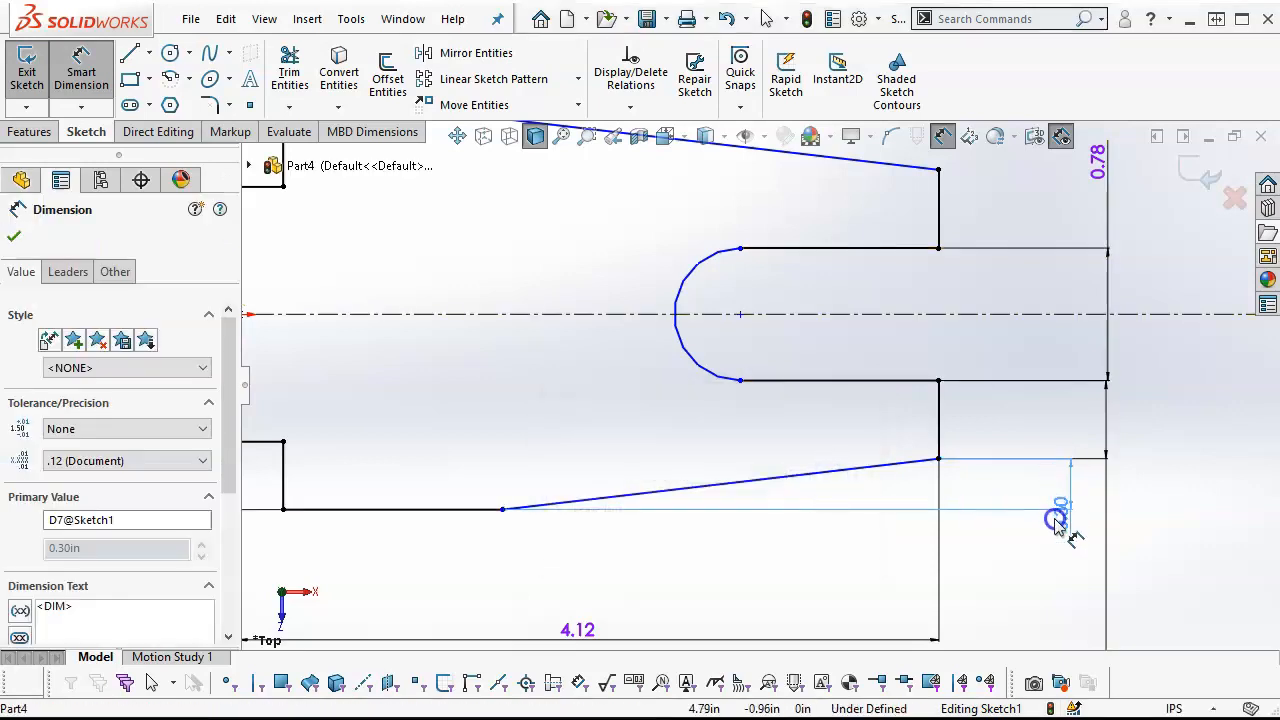
key(f)
drag(895, 522, 900, 458)
click(886, 502)
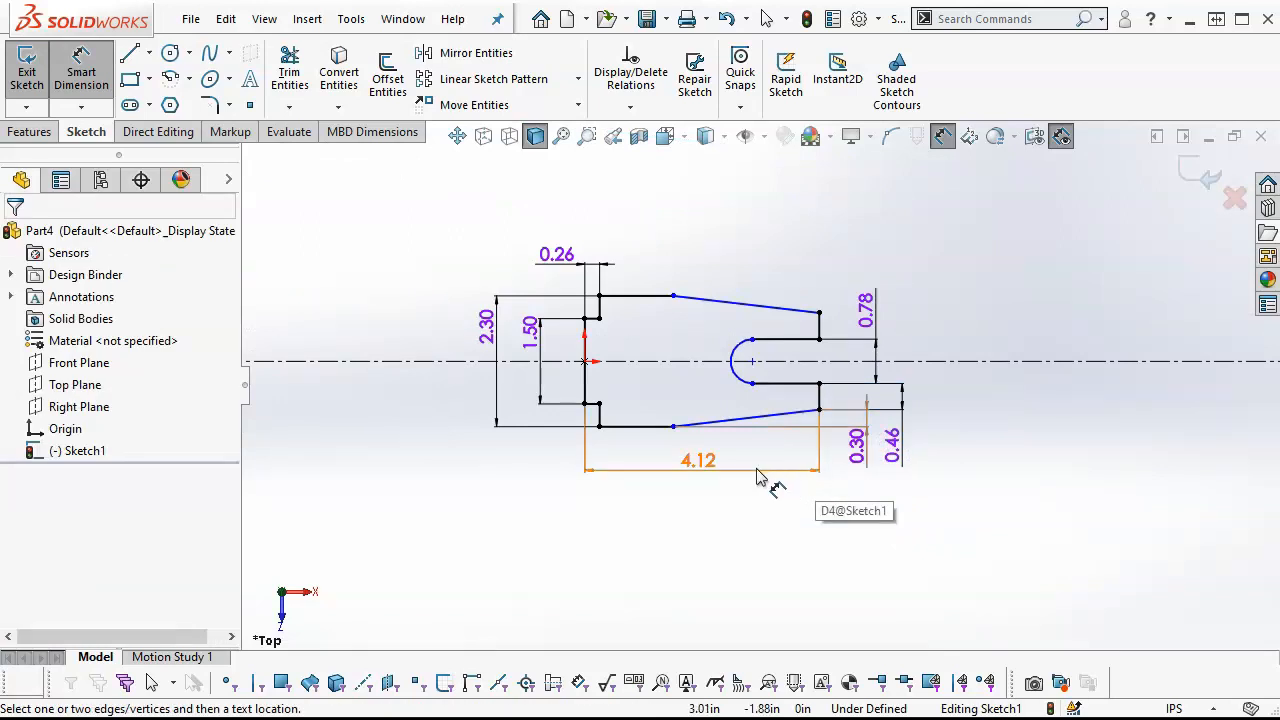
Dimension the lower angled edge's horizontal length to 1.90 in and move the driven height dimension clear of the 0.46 in dimension
scroll(757, 478, down, 3)
click(757, 370)
click(752, 405)
text(.19)
key(Return)
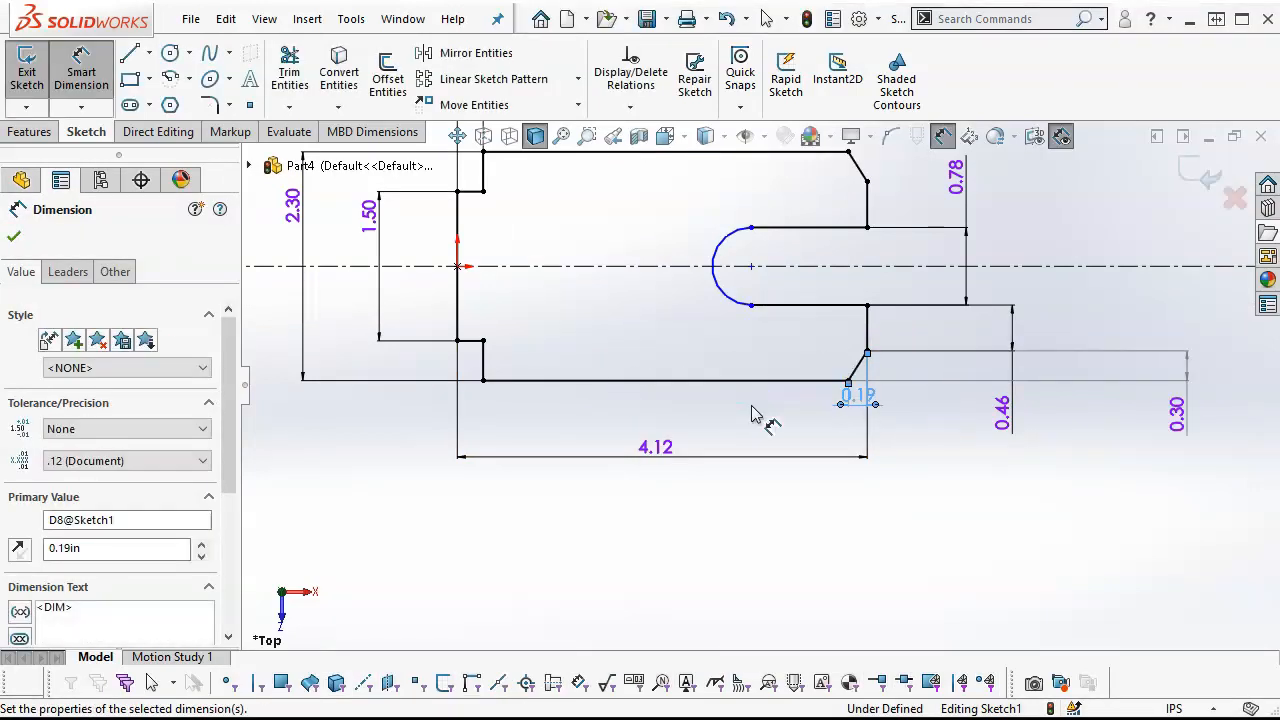
double_click(858, 397)
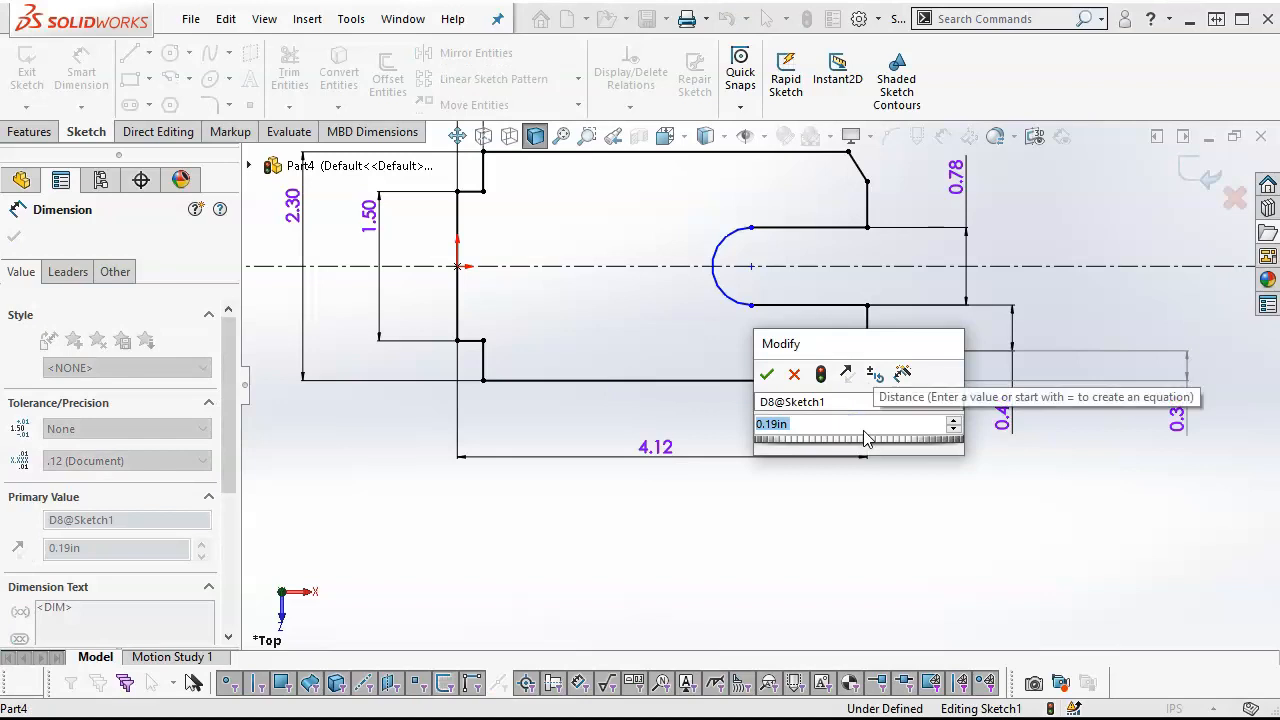
text(1.9)
key(Return)
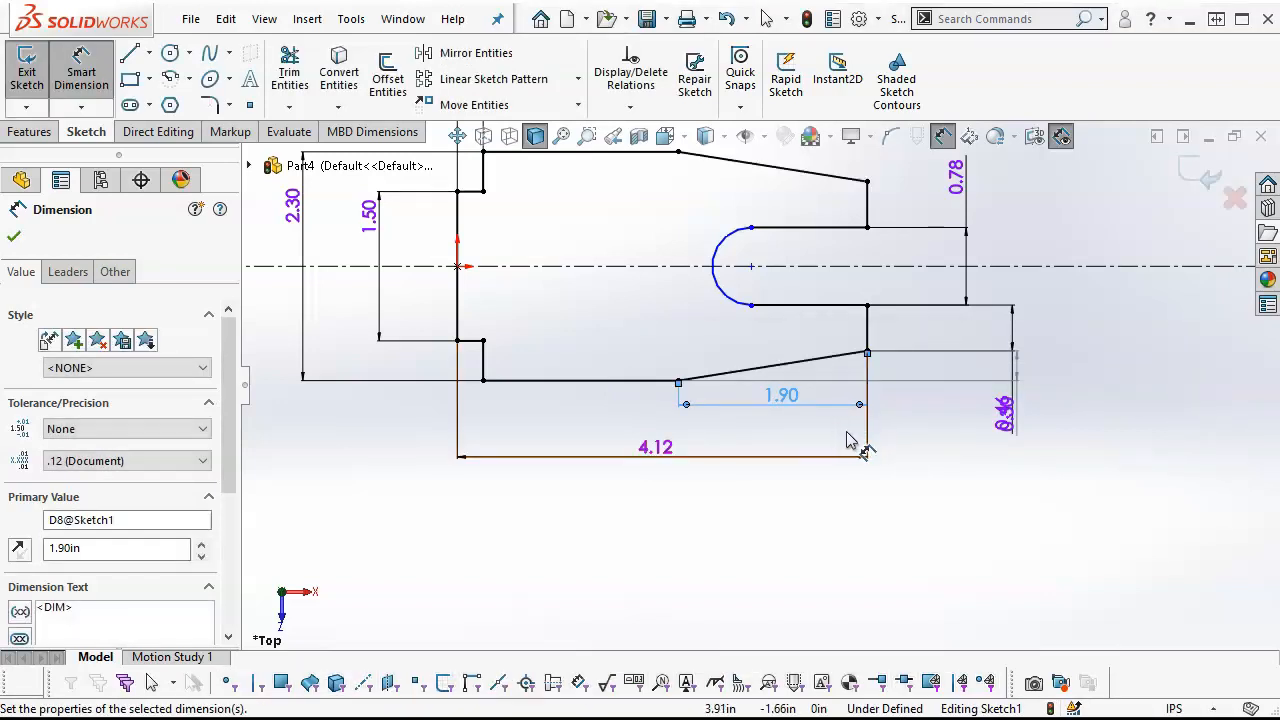
drag(997, 417, 929, 431)
key(z)
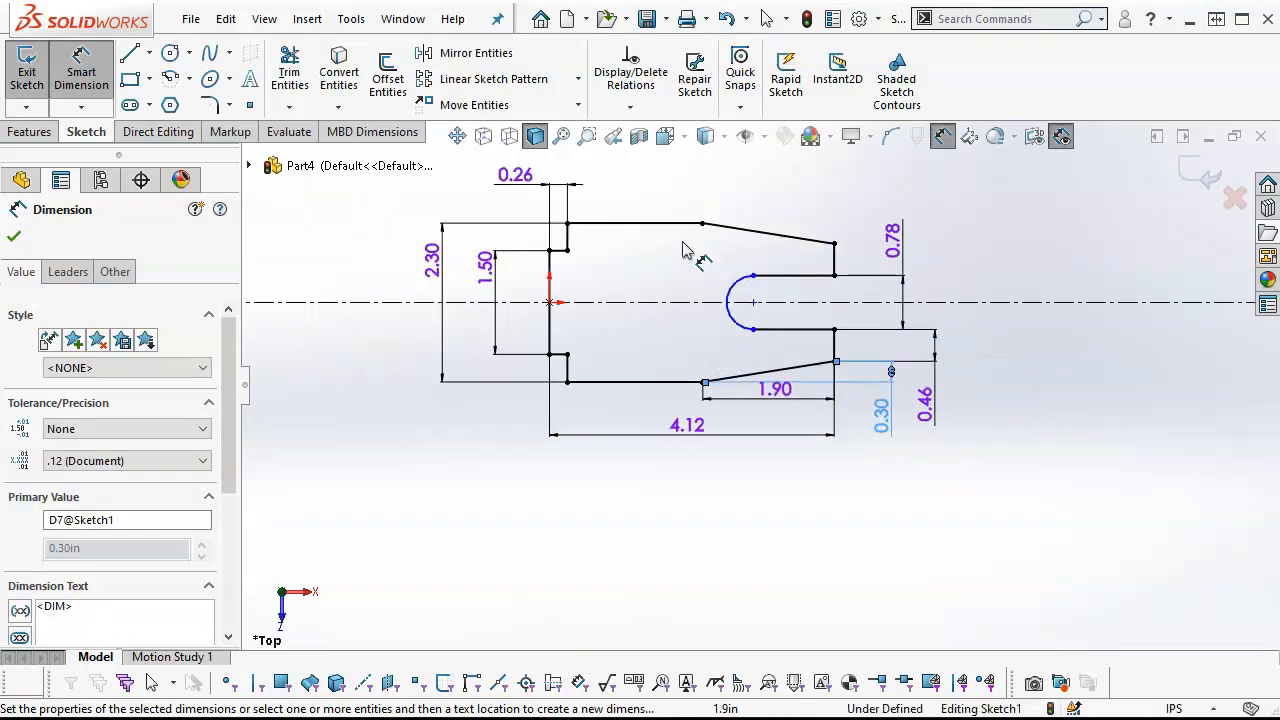
Dimension the slot's upper straight edge to 1.12 in
scroll(683, 250, down, 2)
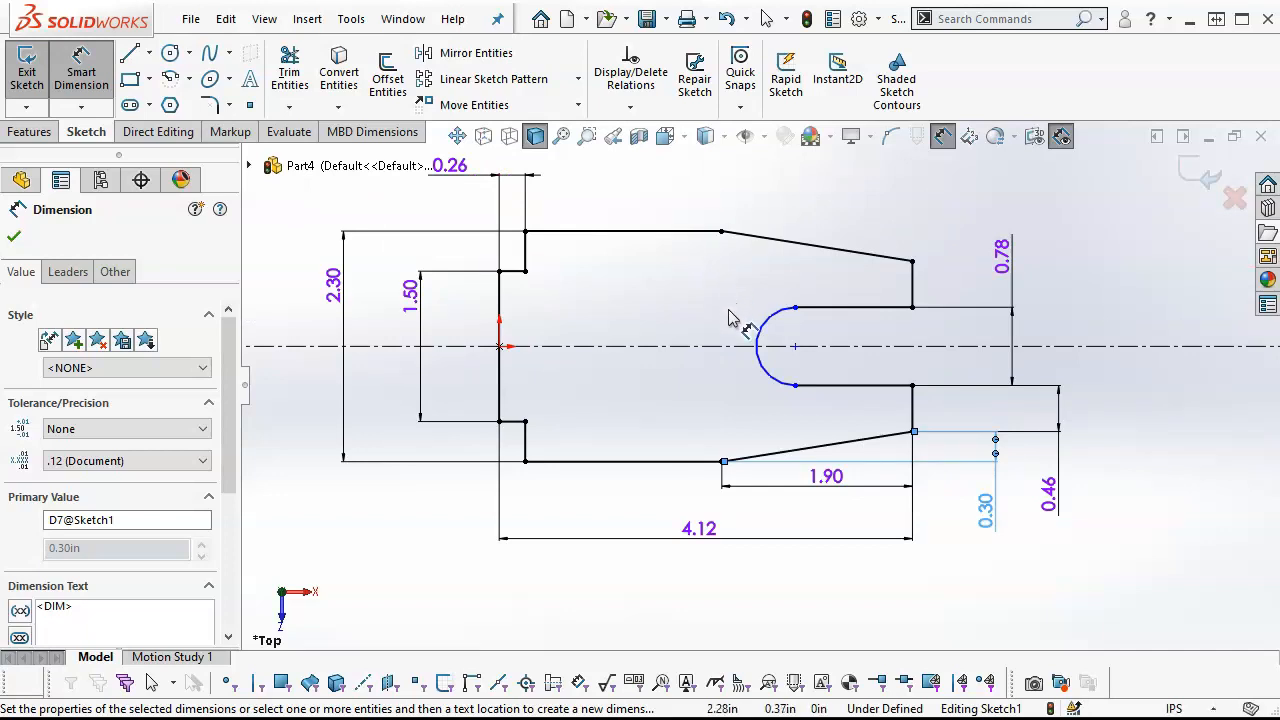
click(852, 308)
click(843, 195)
text(1.12)
key(Return)
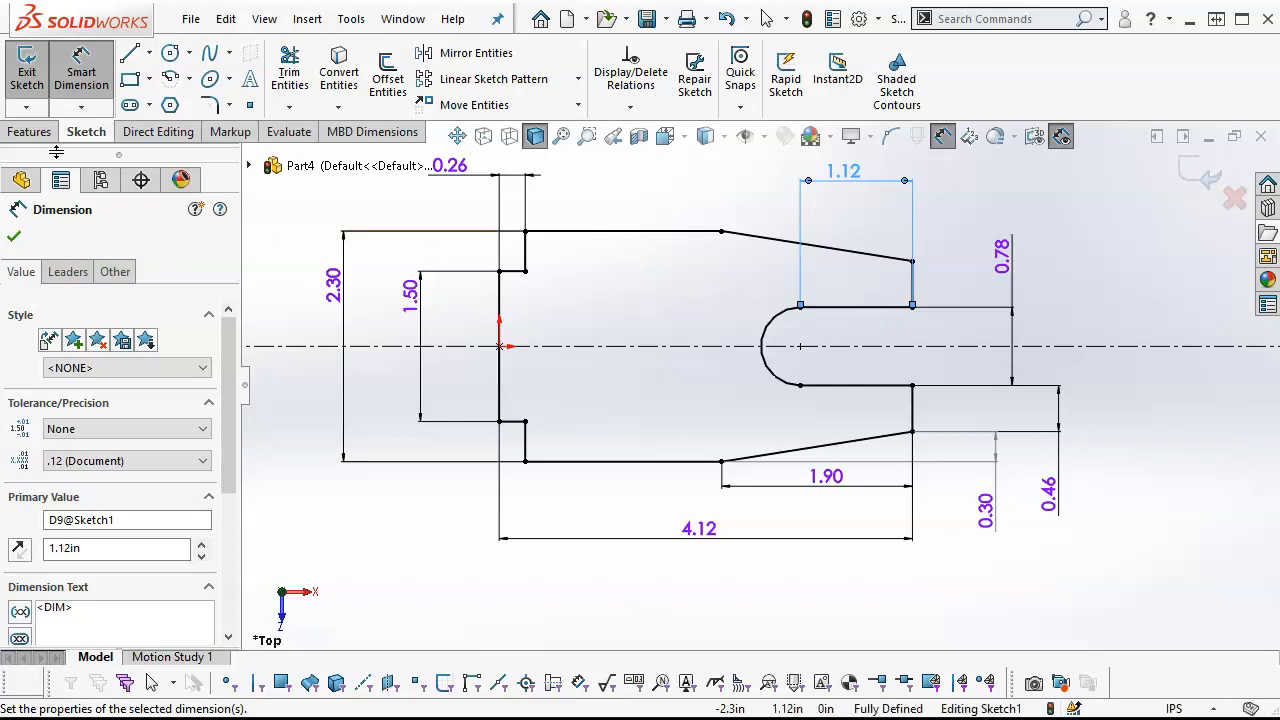
Extrude the base sketch as a blind boss 0.76 in deep
click(29, 132)
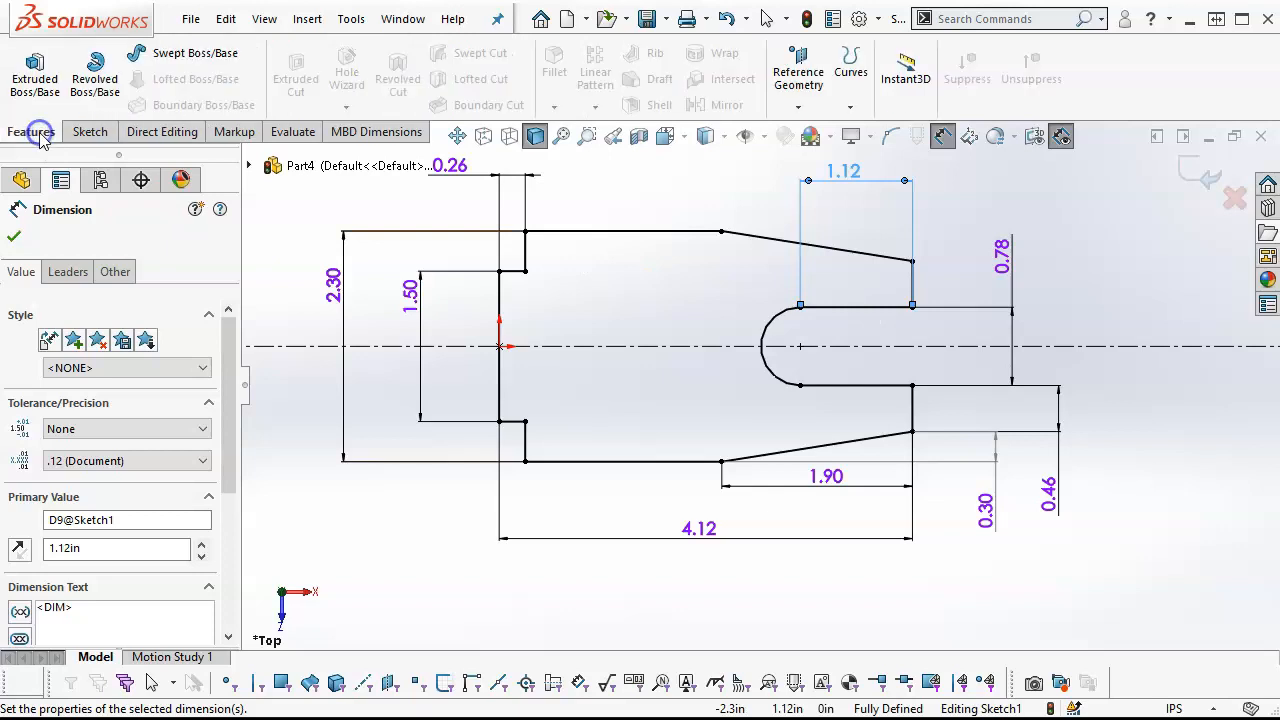
click(34, 75)
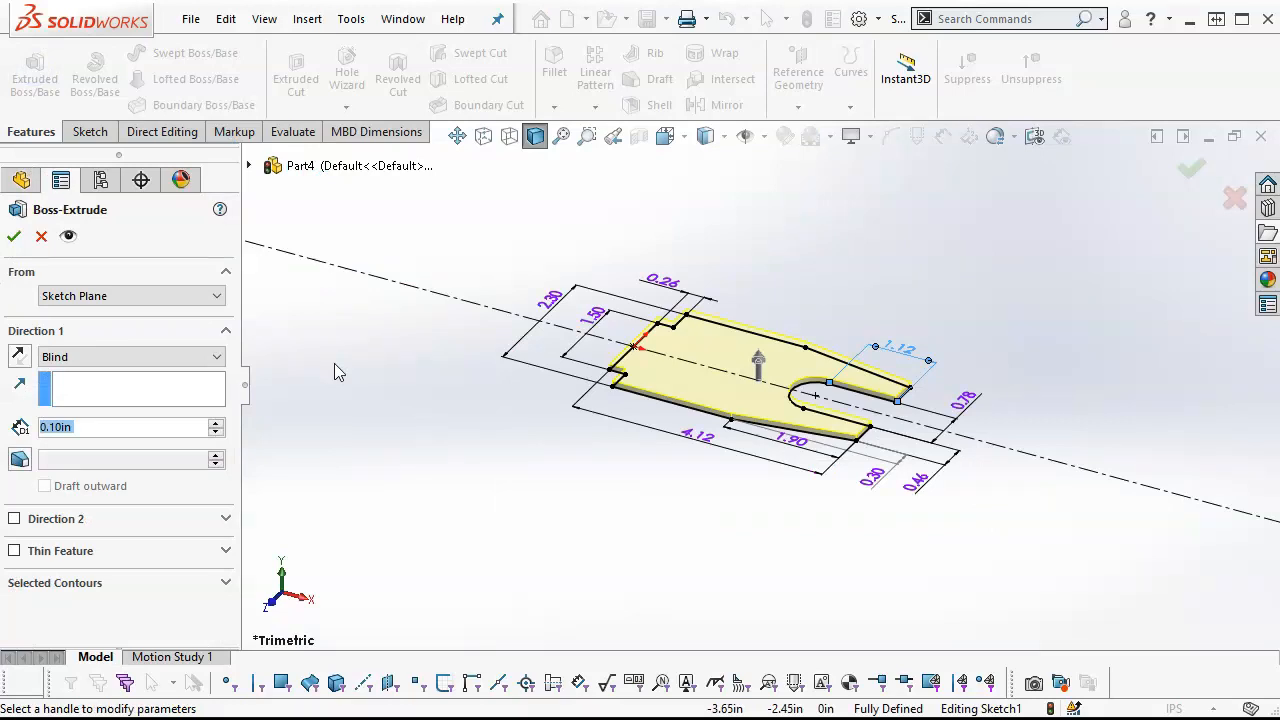
text(.76)
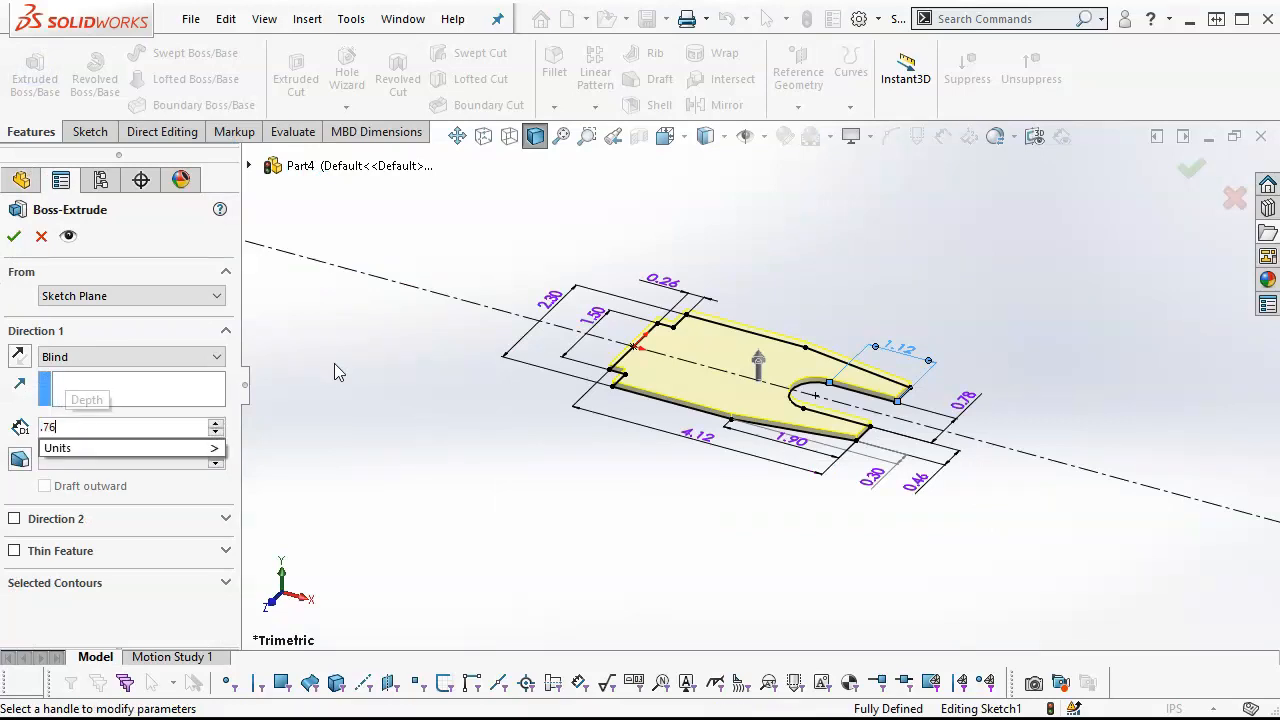
key(Return)
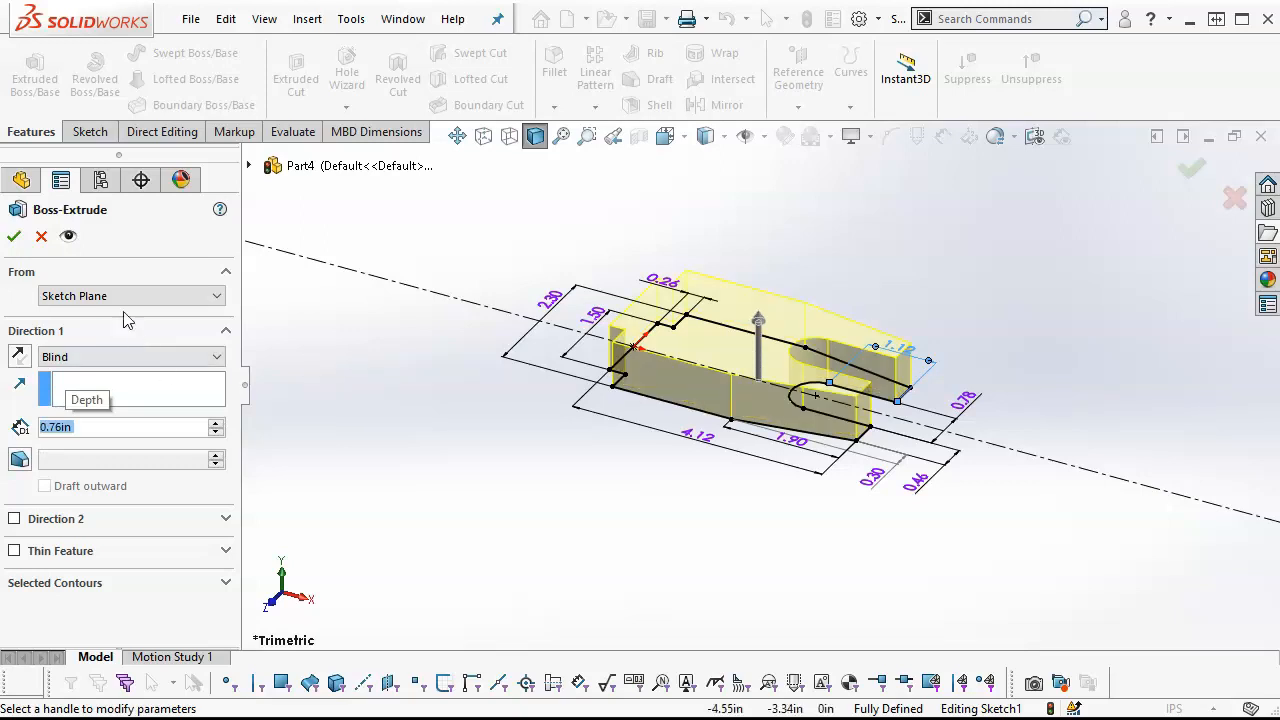
click(13, 236)
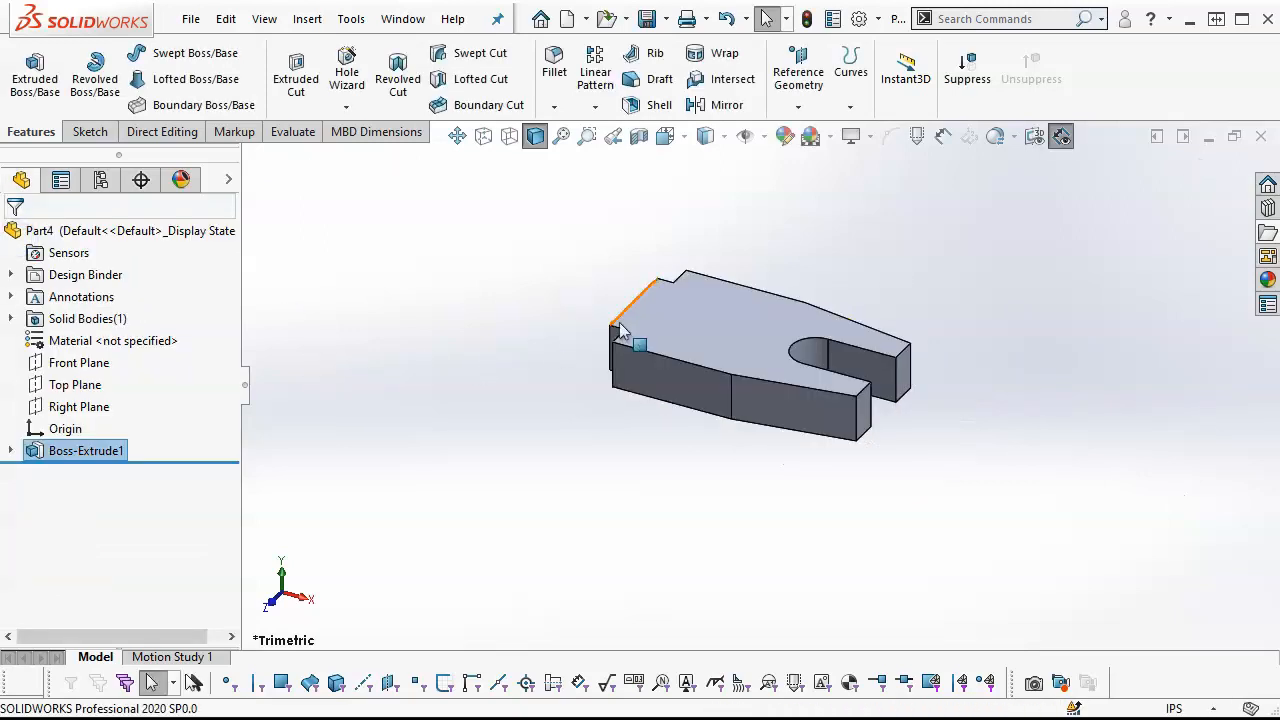
Start a sketch on the base's top face and convert the seven outline edges around the notched end into sketch lines
click(668, 317)
click(757, 258)
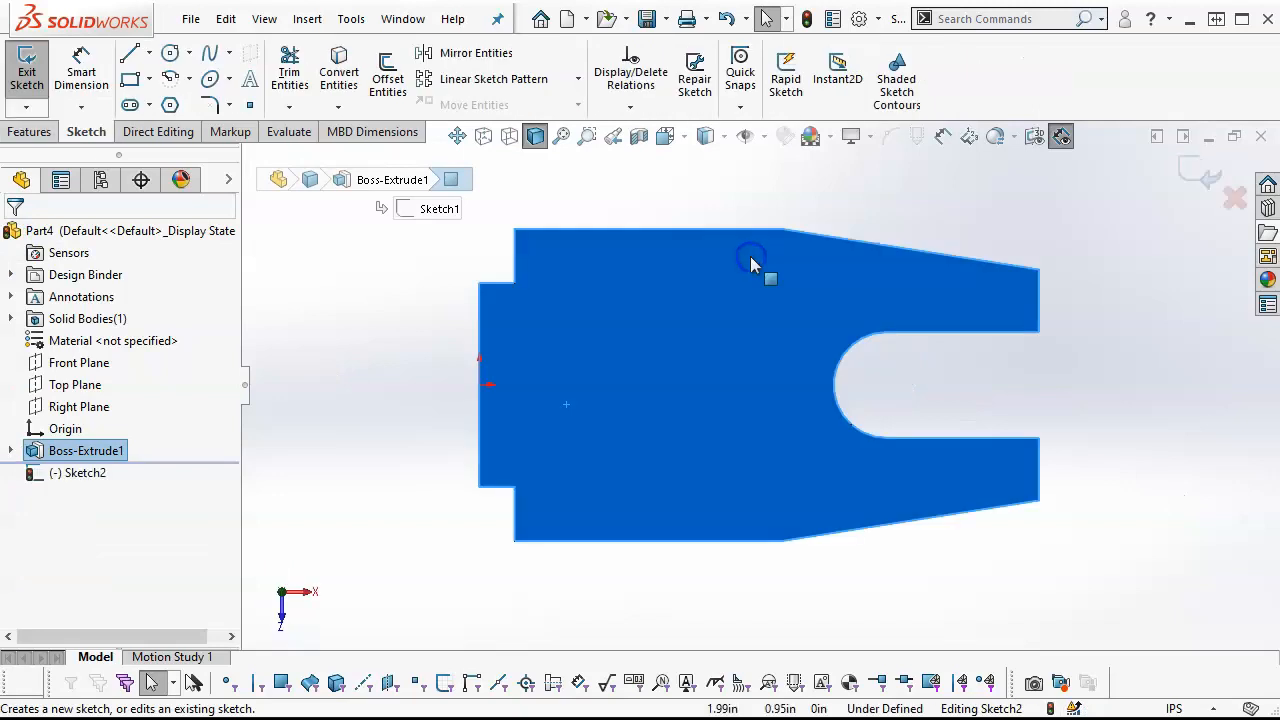
click(563, 229)
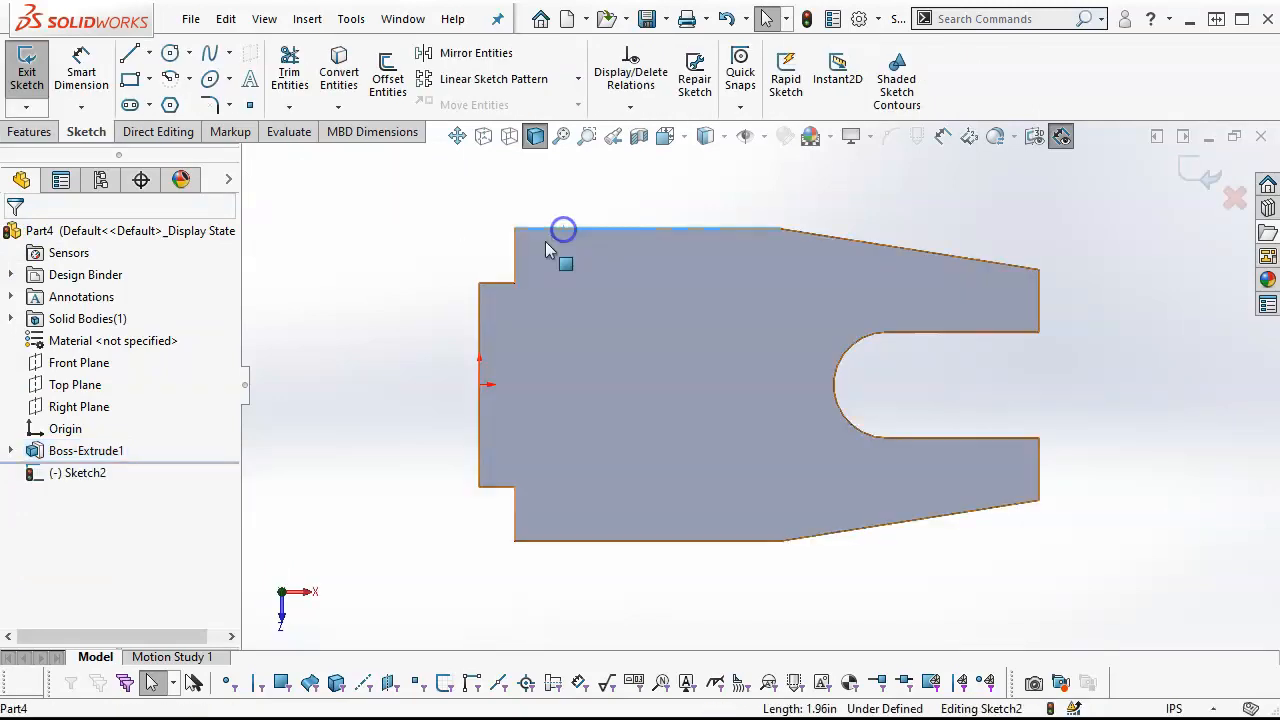
ctrl+click(479, 303)
ctrl+click(495, 487)
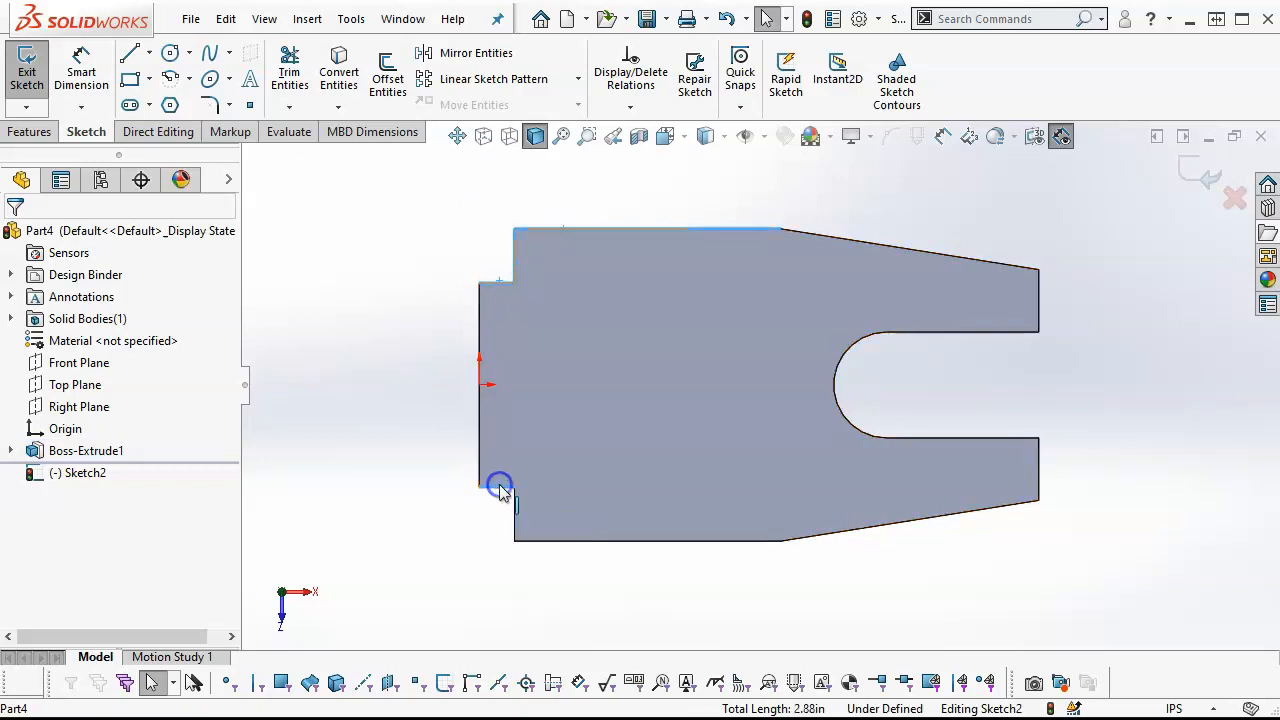
ctrl+click(480, 455)
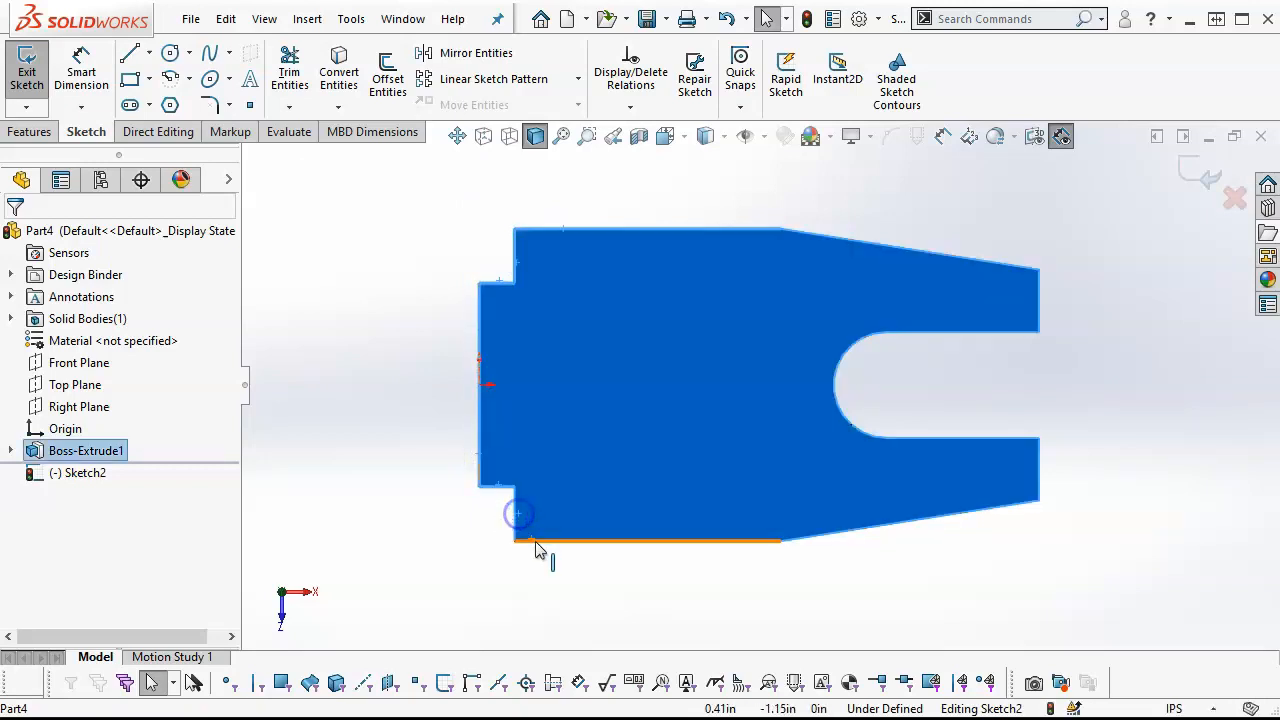
click(530, 528)
ctrl+click(578, 503)
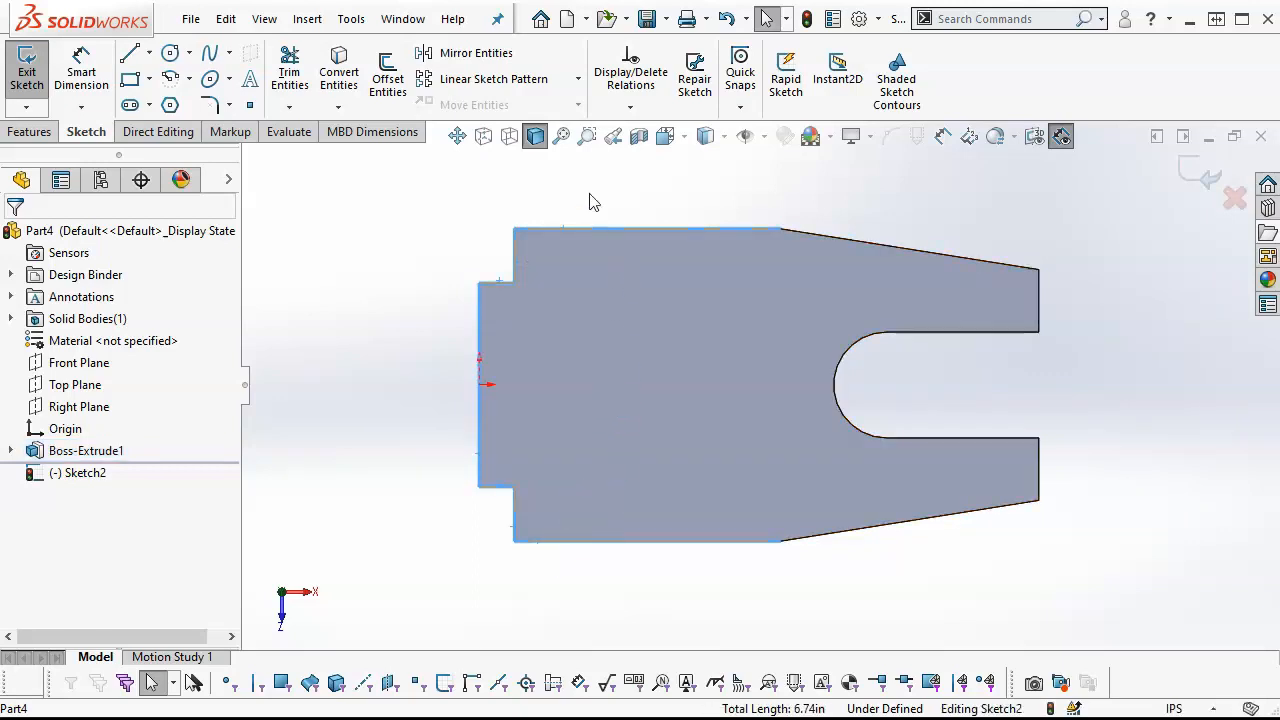
click(338, 72)
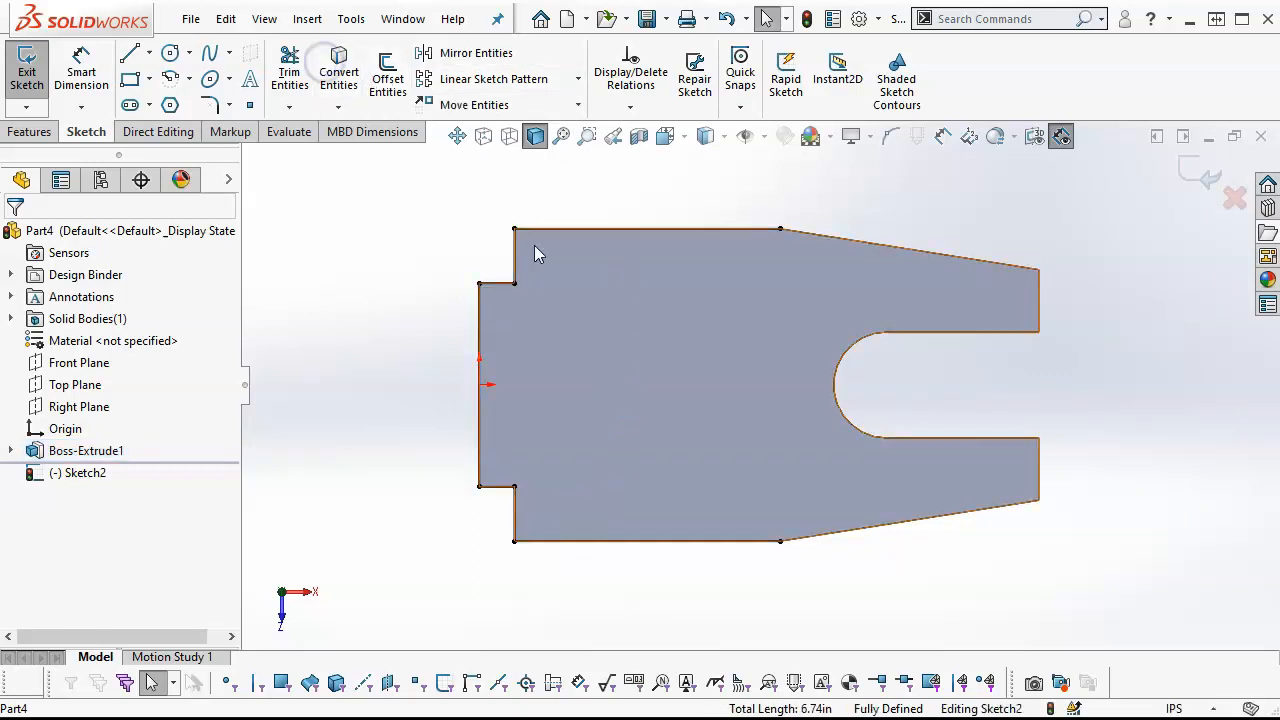
Shorten the two converted long side lines and close the profile with a vertical line between their ends
drag(786, 229, 634, 229)
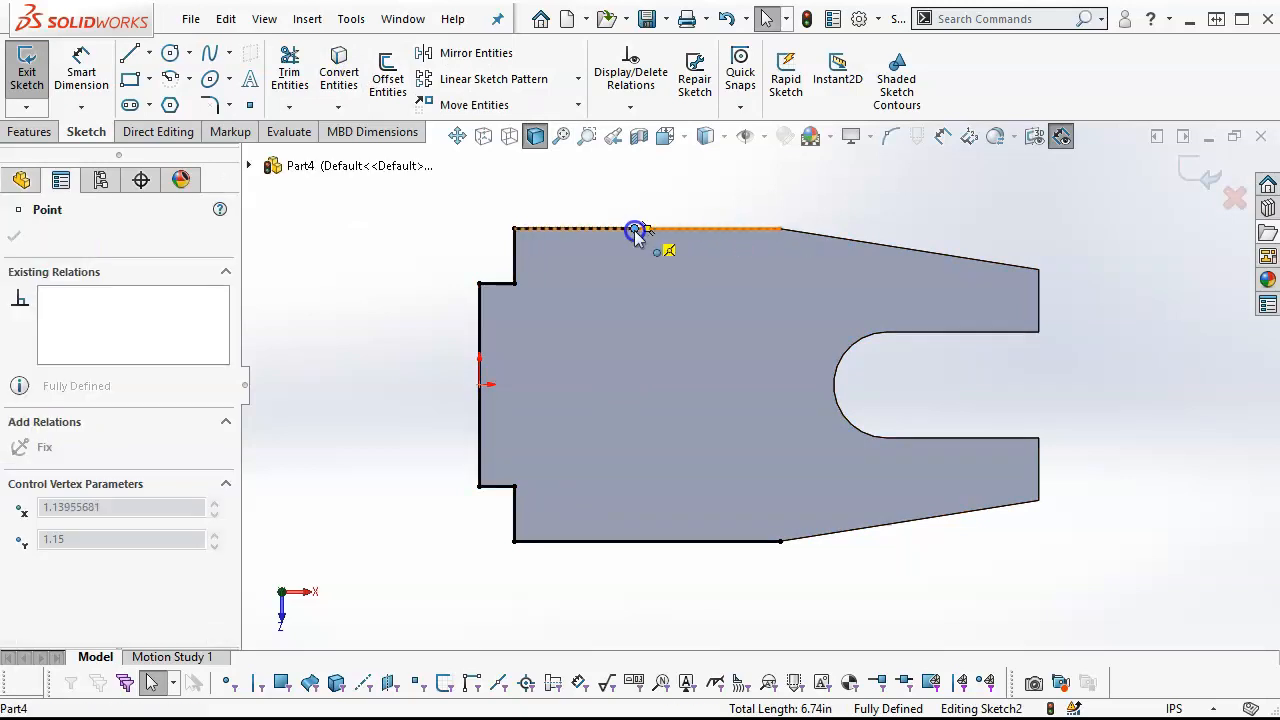
drag(780, 541, 625, 541)
click(130, 53)
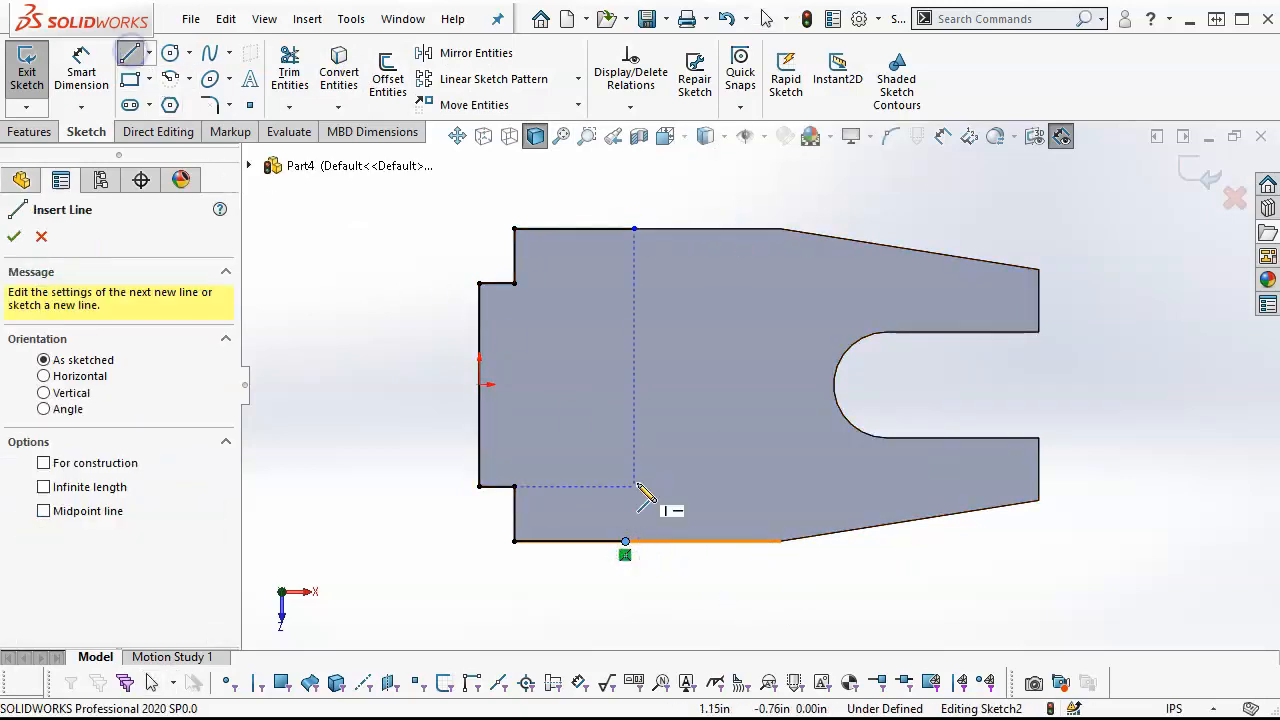
click(625, 541)
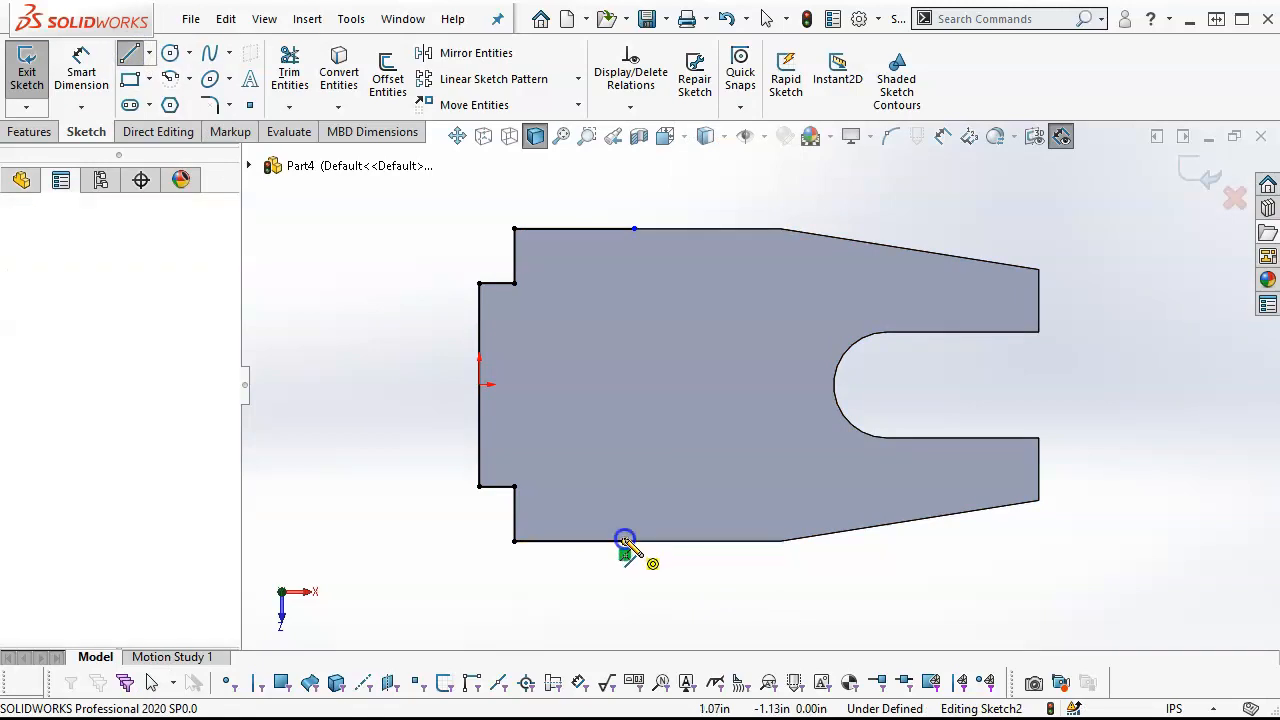
double_click(632, 229)
click(60, 564)
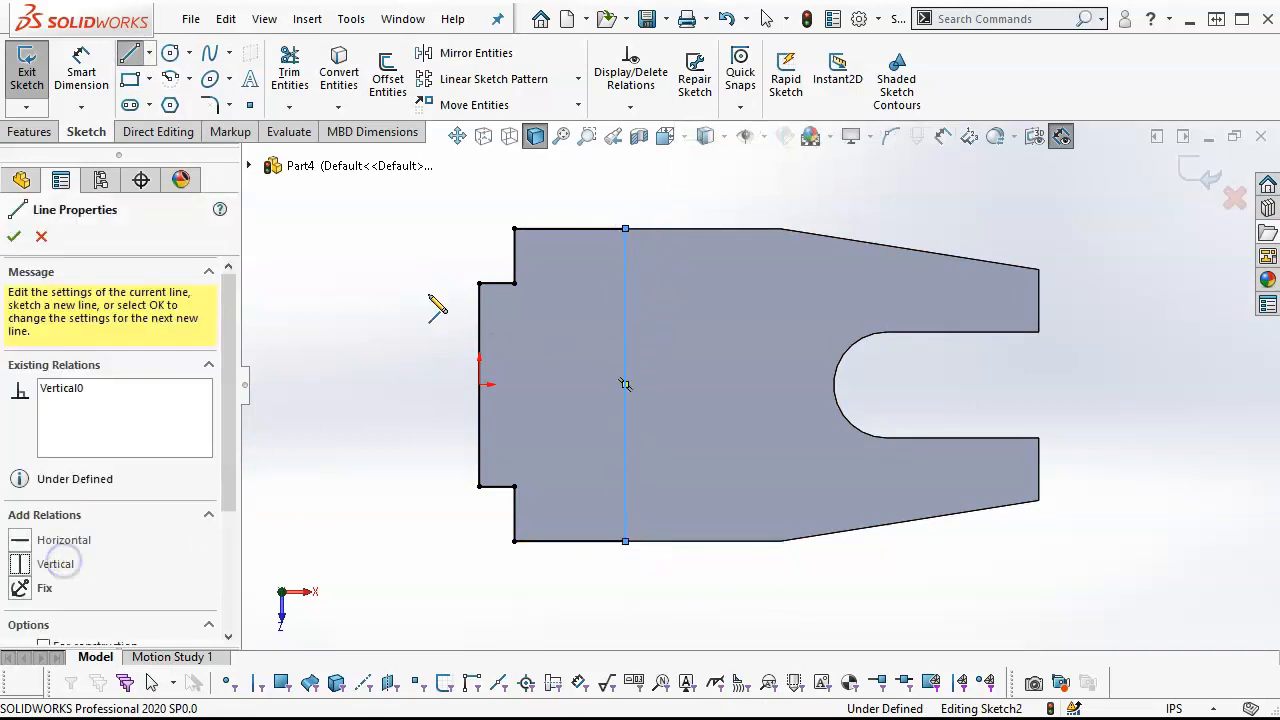
Dimension the distance from the notched end's outer edge to the closing vertical line as 0.94 in
right_click(426, 260)
click(620, 231)
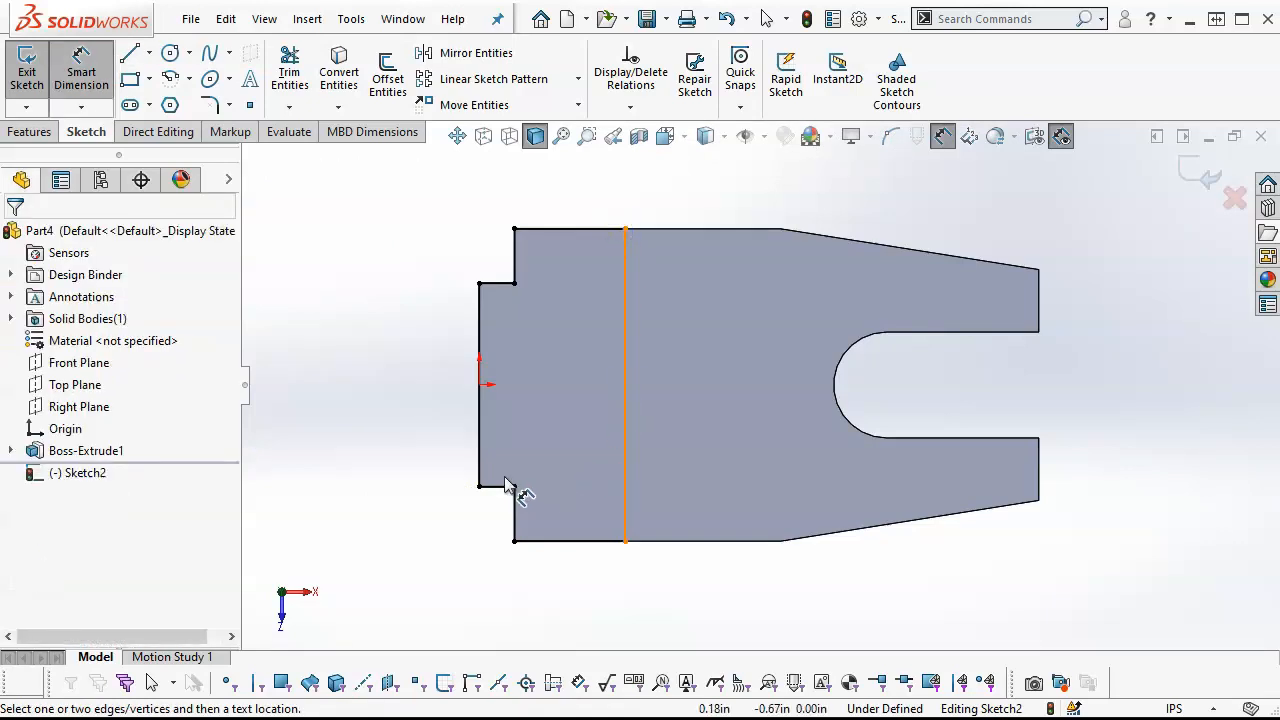
click(481, 452)
click(626, 470)
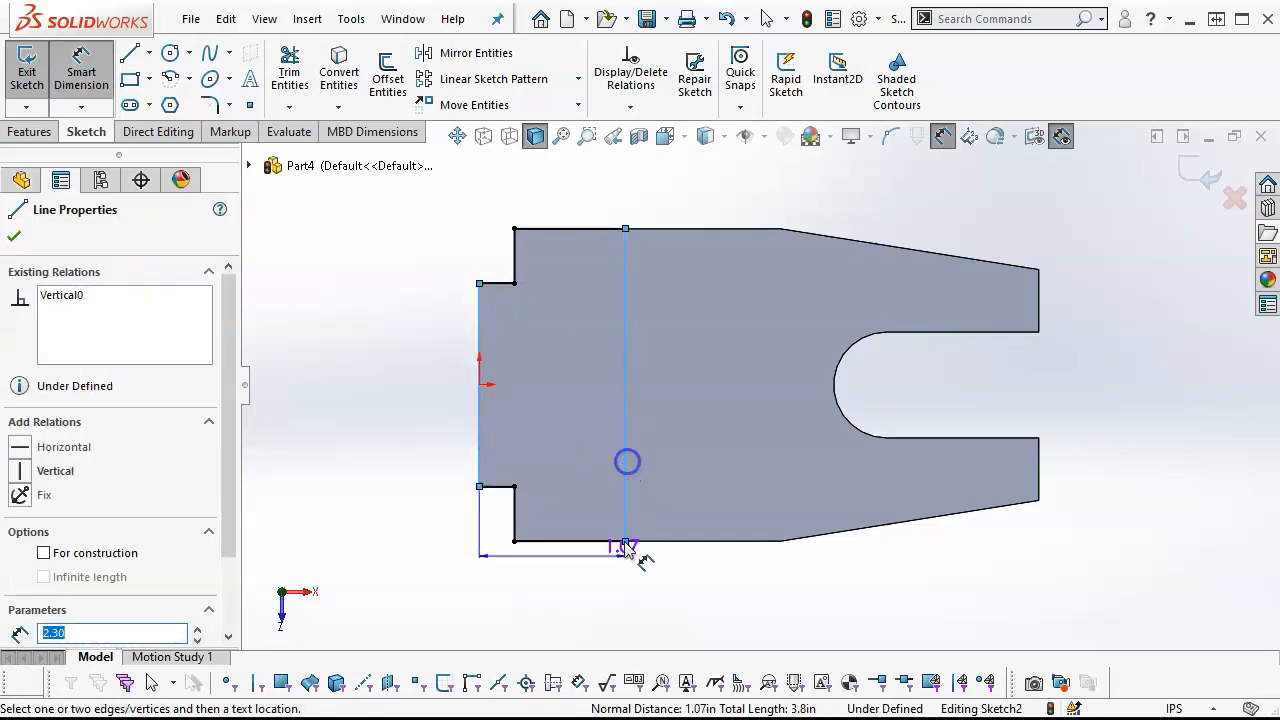
click(573, 568)
text(.94)
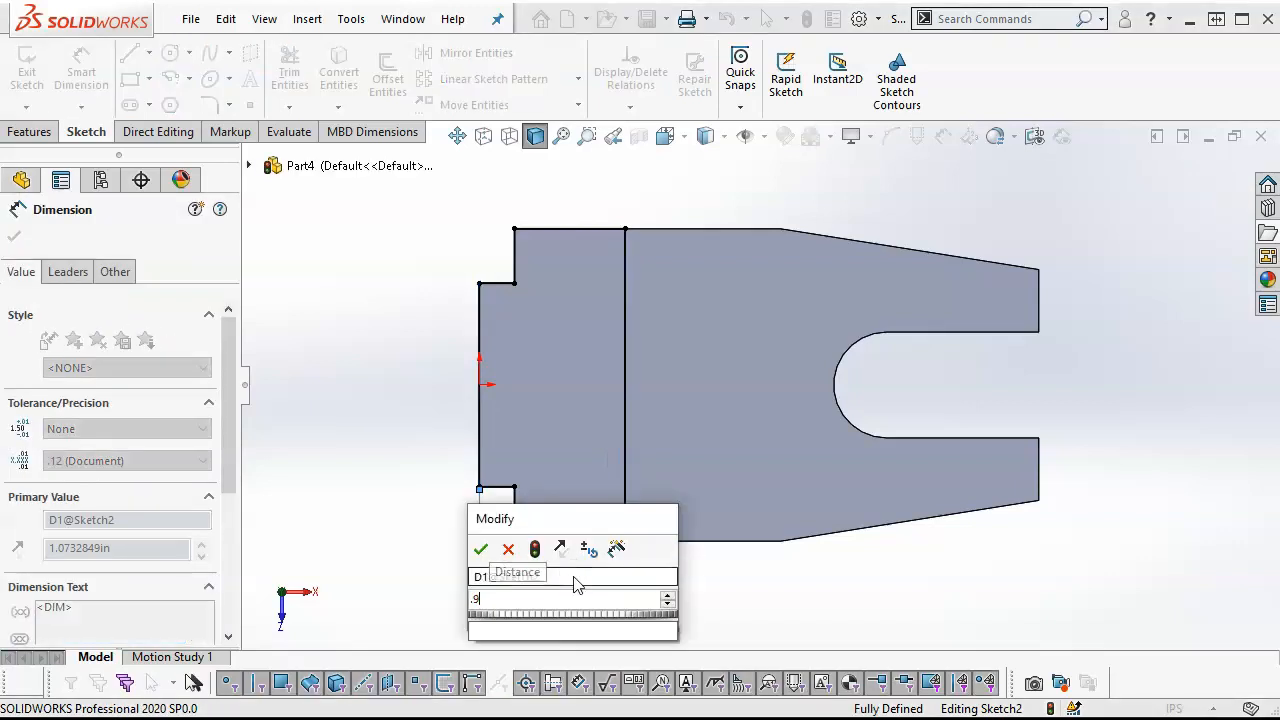
key(Return)
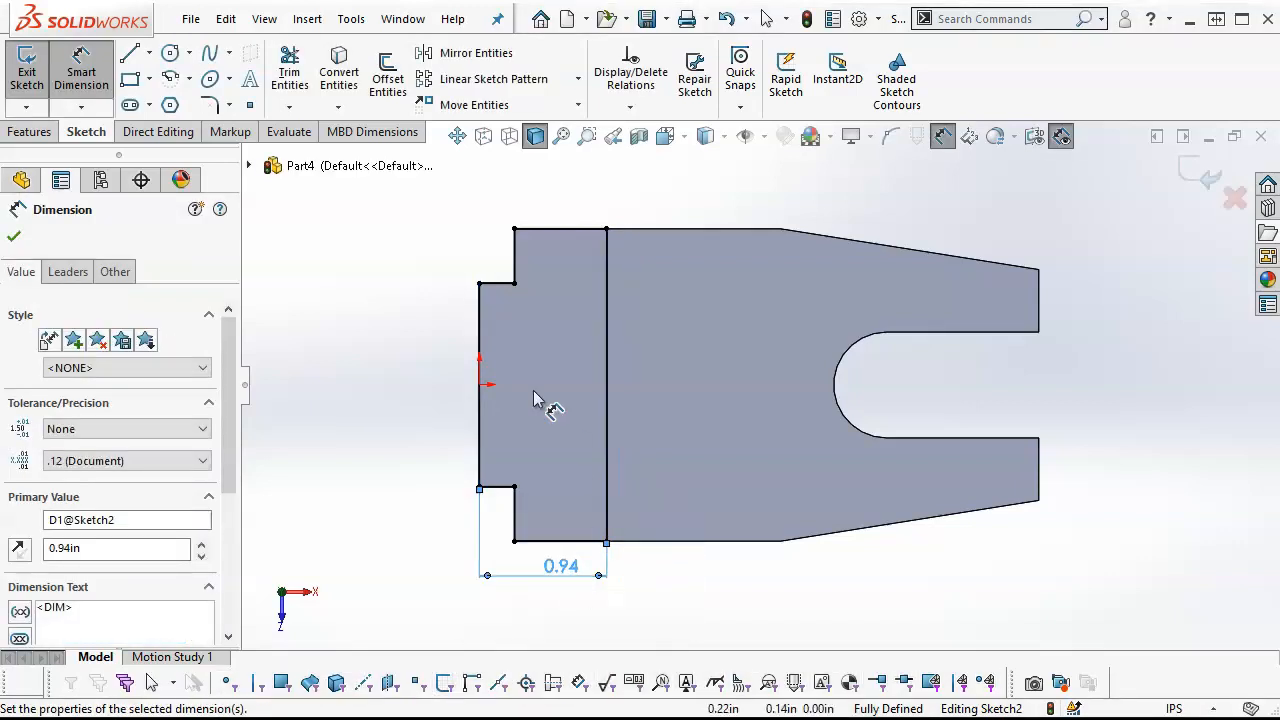
Start a boss extrusion of the closed profile with the Offset From Surface end condition, referenced to the base's bottom face
click(40, 133)
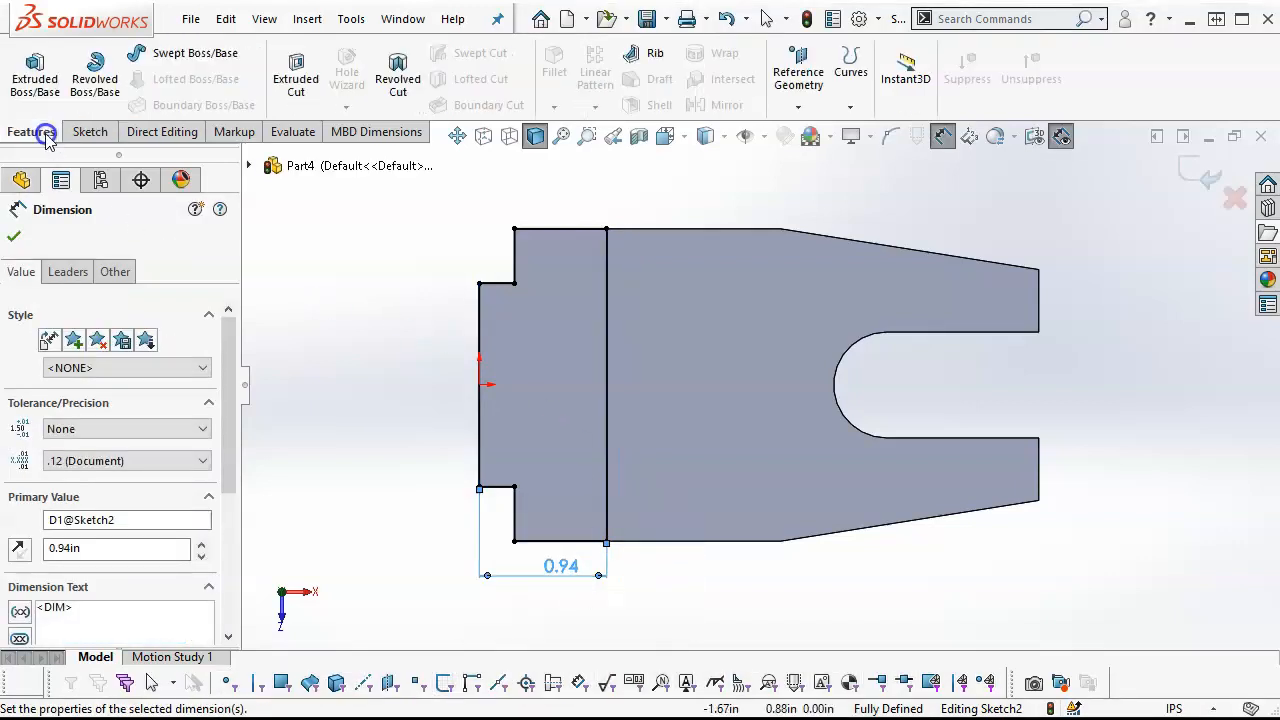
click(35, 78)
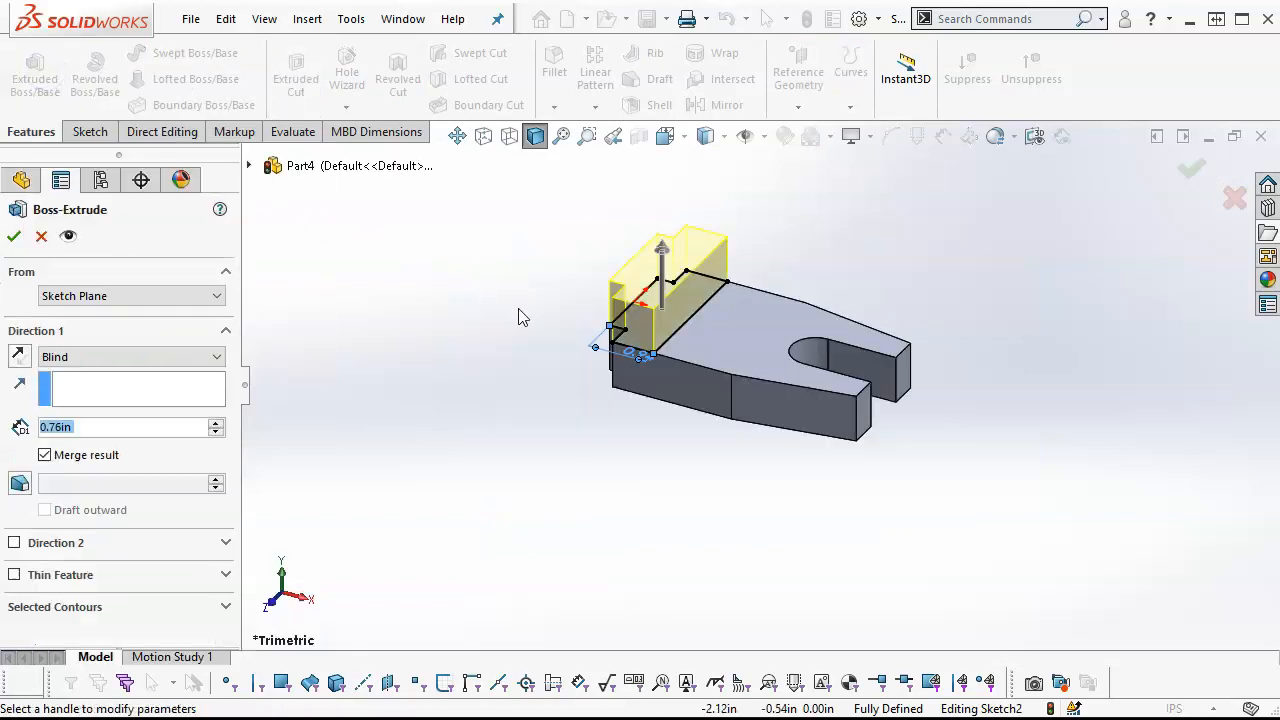
middle_drag(755, 267, 745, 227)
scroll(762, 374, down, 1)
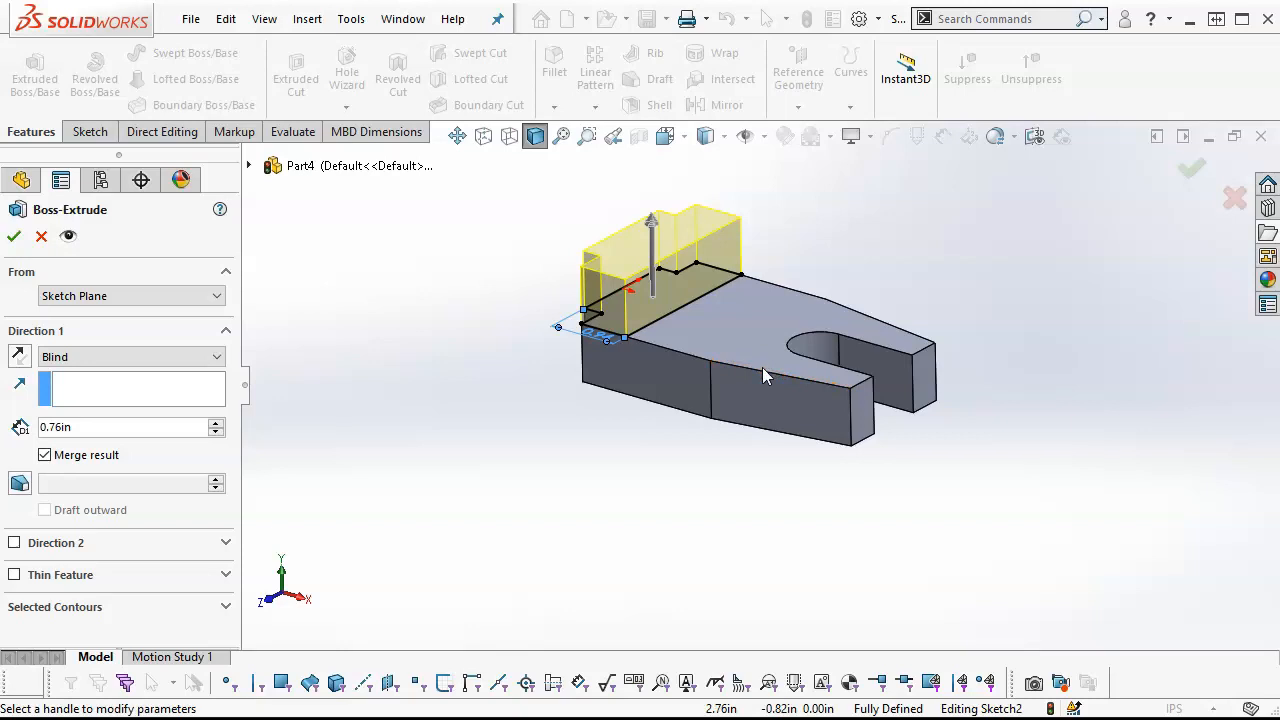
middle_drag(668, 454, 645, 430)
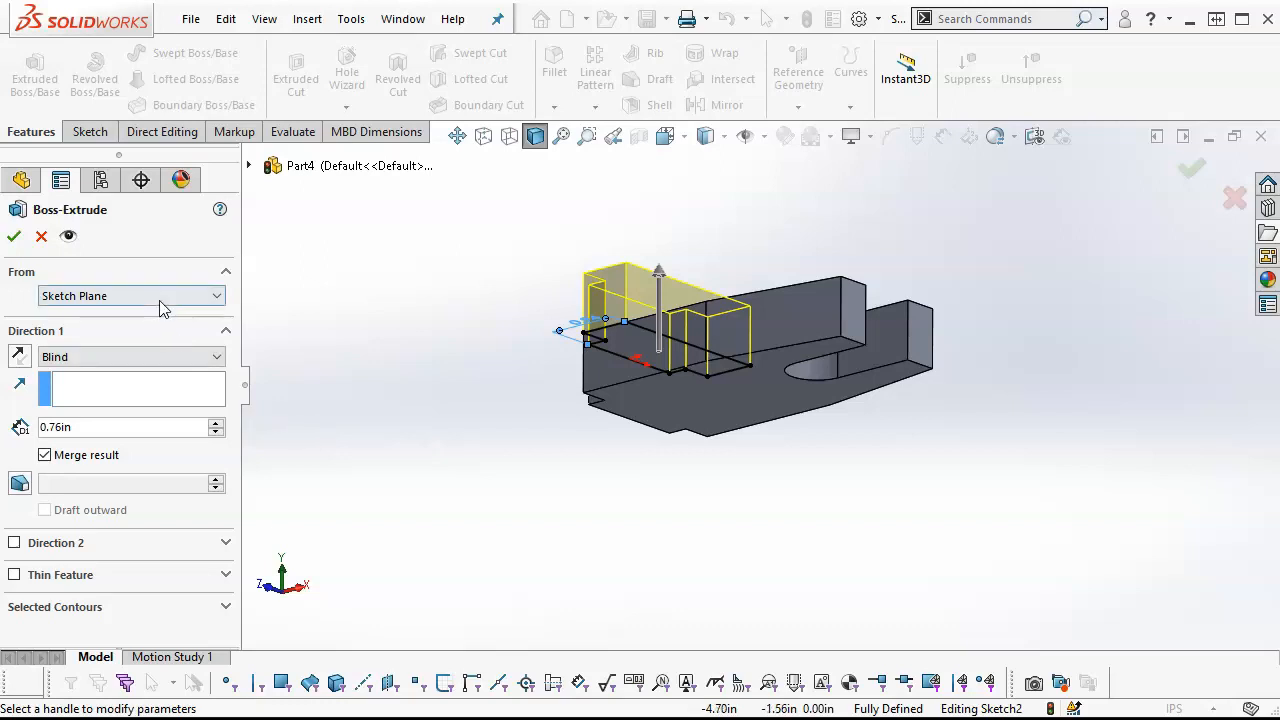
click(135, 357)
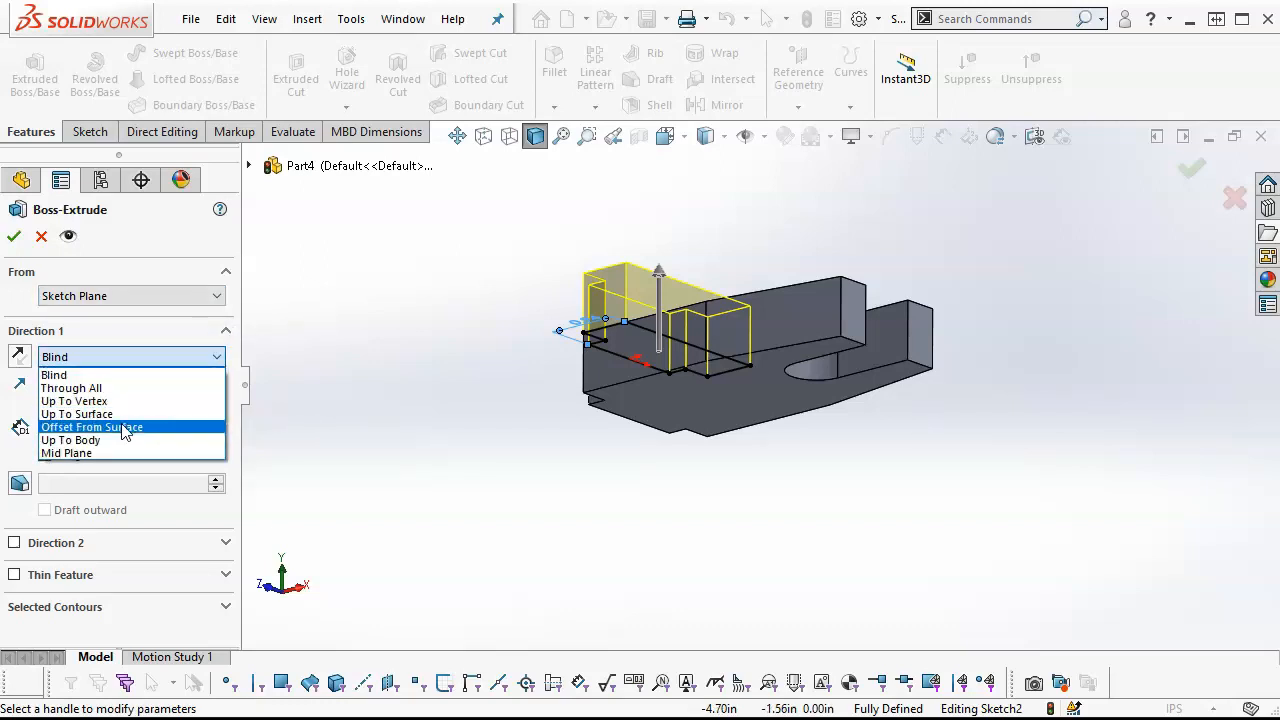
click(124, 432)
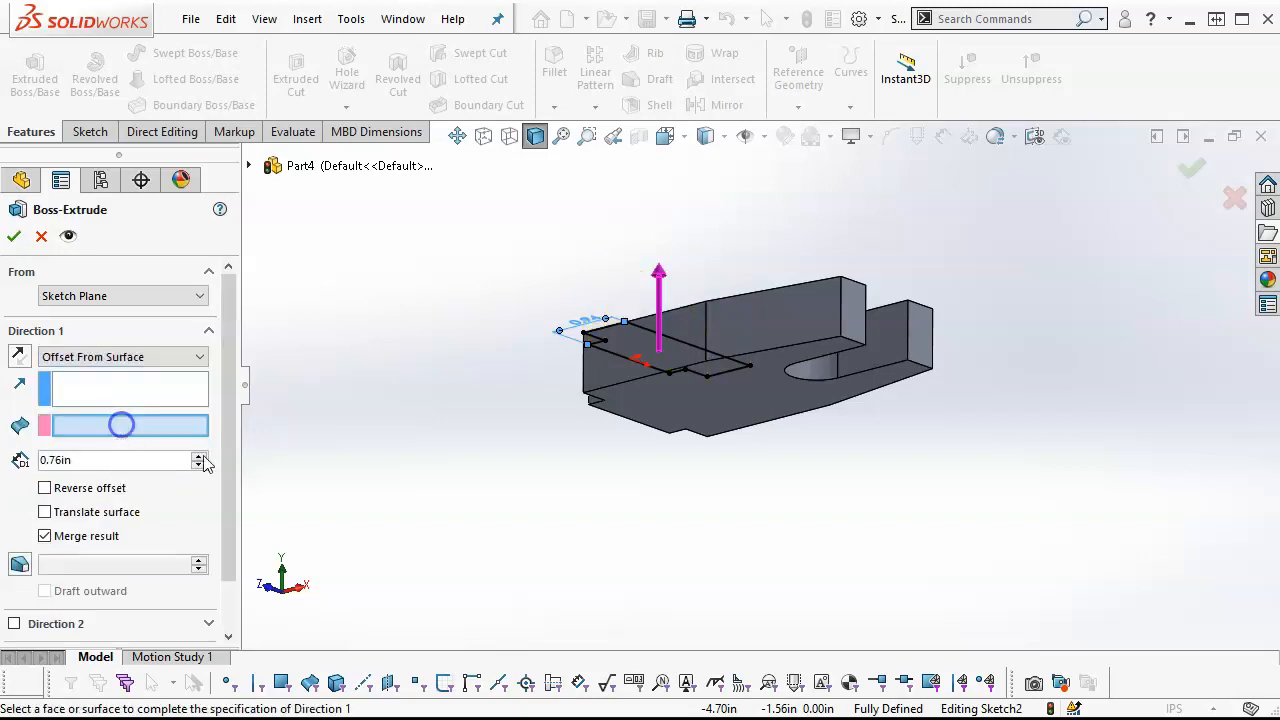
click(645, 420)
middle_drag(525, 380, 513, 481)
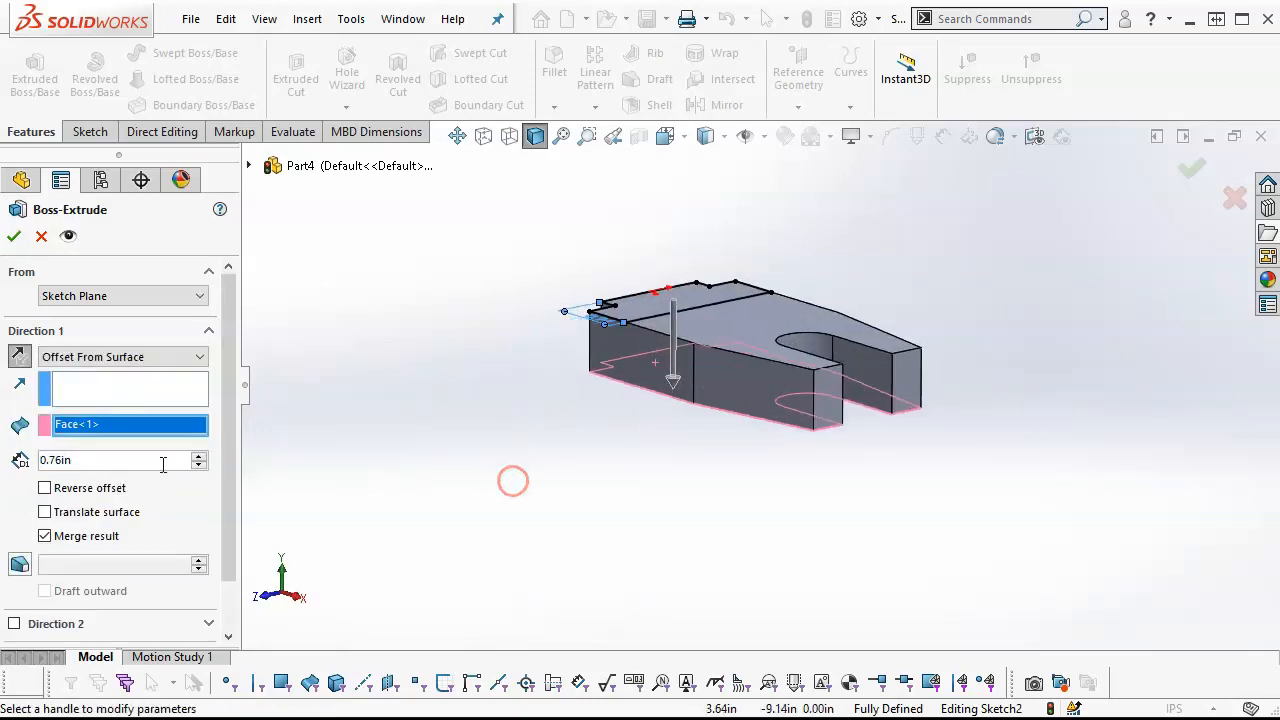
Set the surface offset to 1.50 in, direct the extrusion upward and accept the boss
click(20, 358)
double_click(91, 460)
text(1.5)
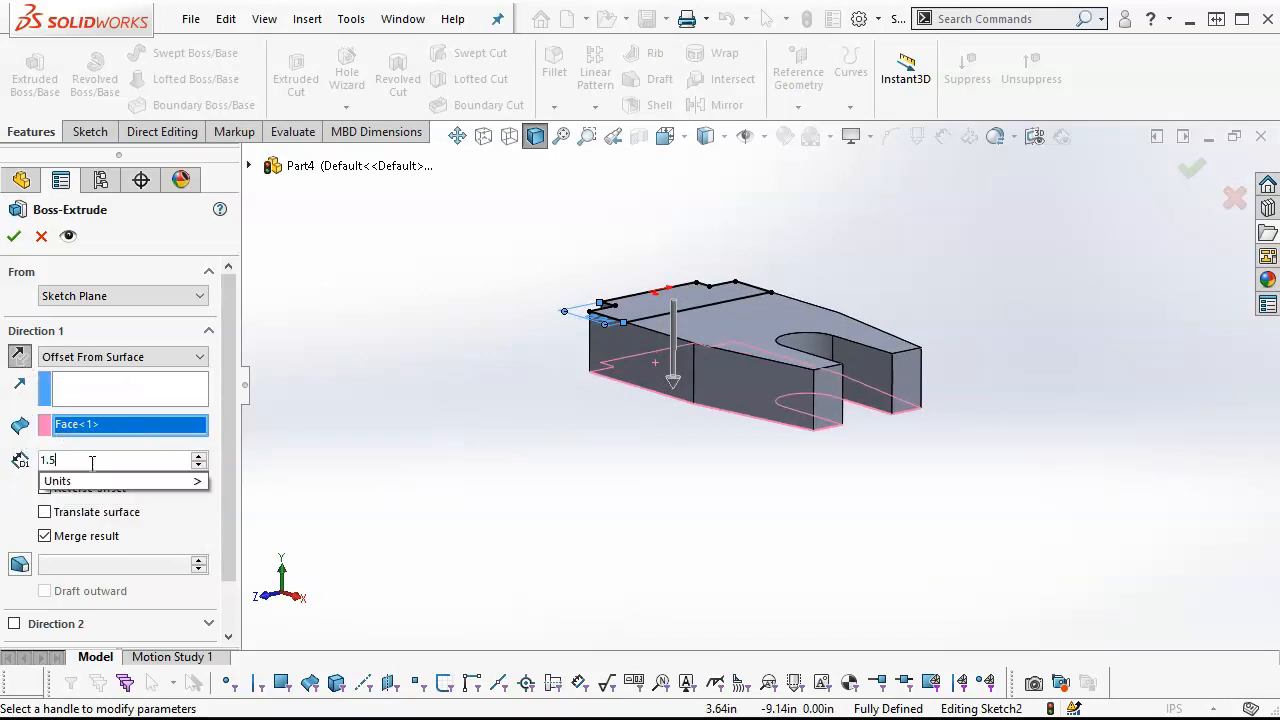
key(Return)
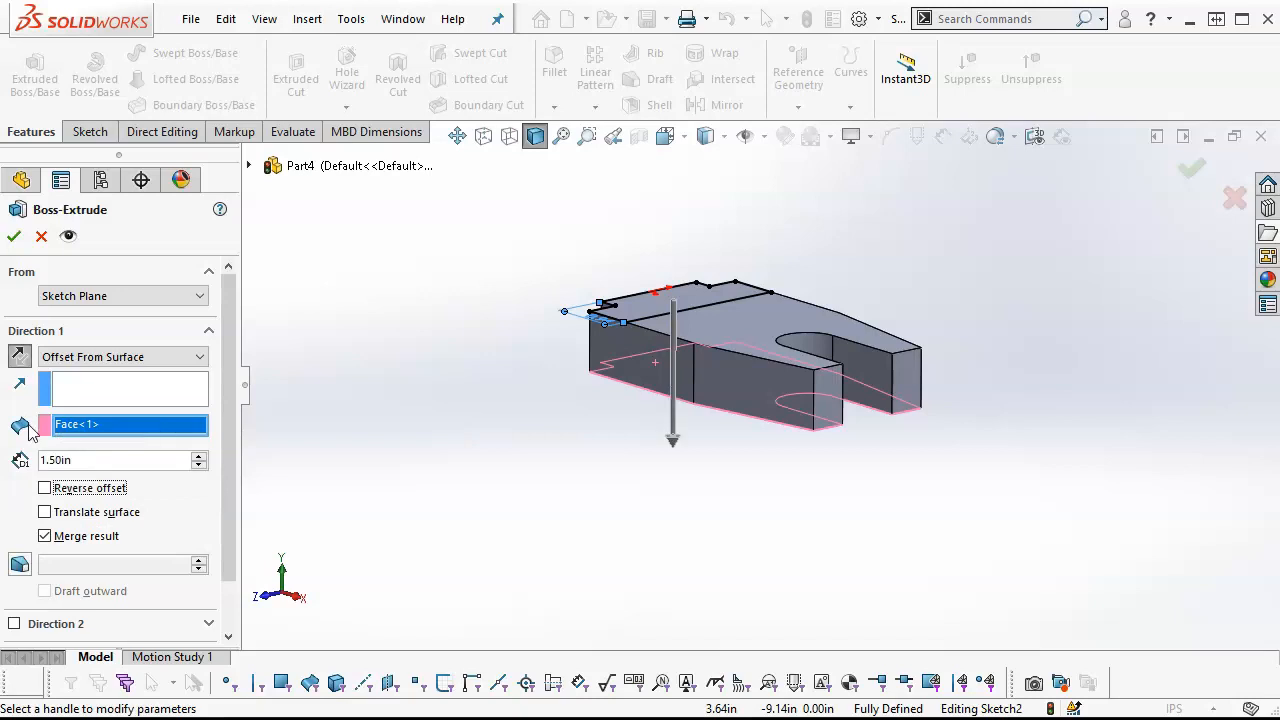
click(18, 360)
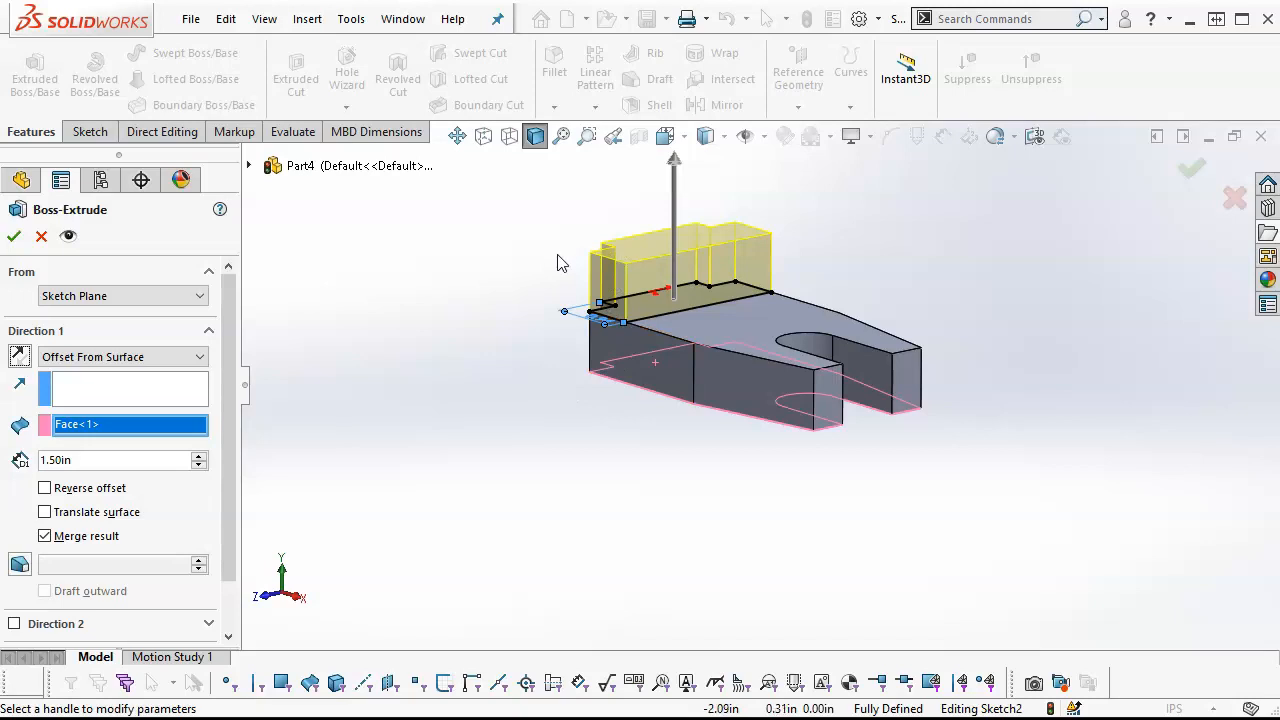
click(14, 238)
Check the length of the raised boss's front vertical edge and undo the boss extrusion
click(626, 298)
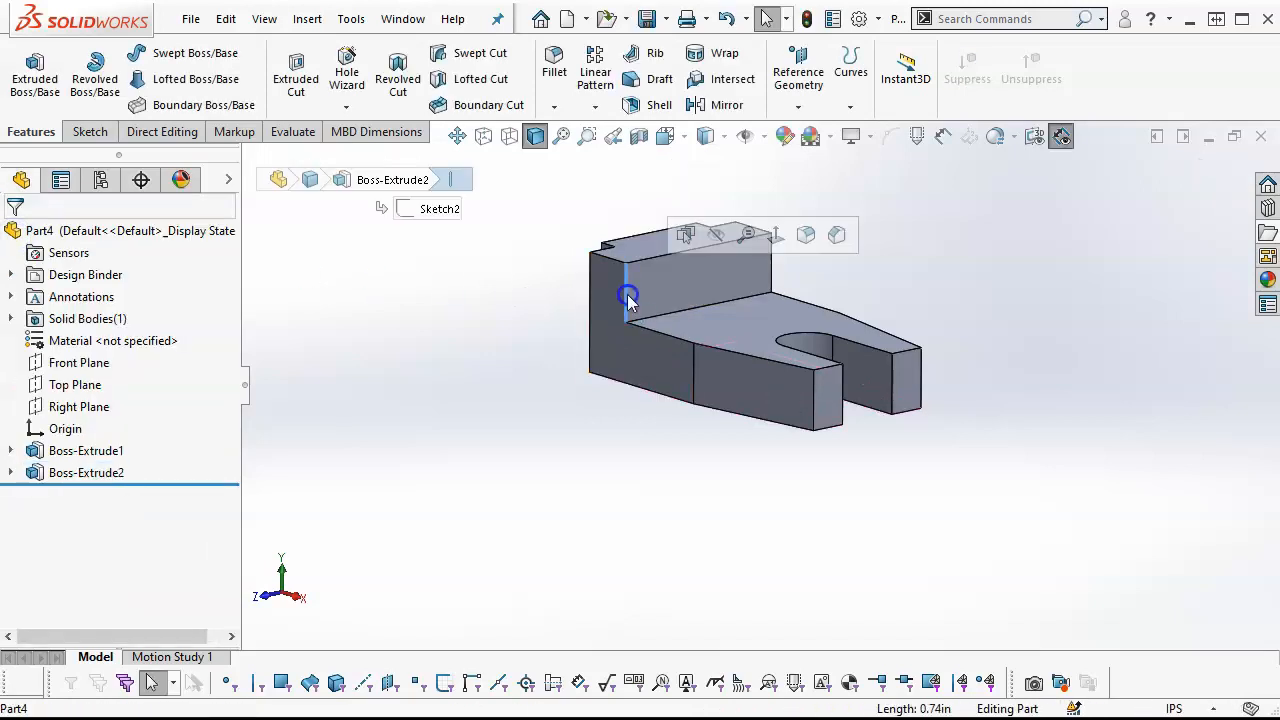
middle_drag(498, 337, 513, 363)
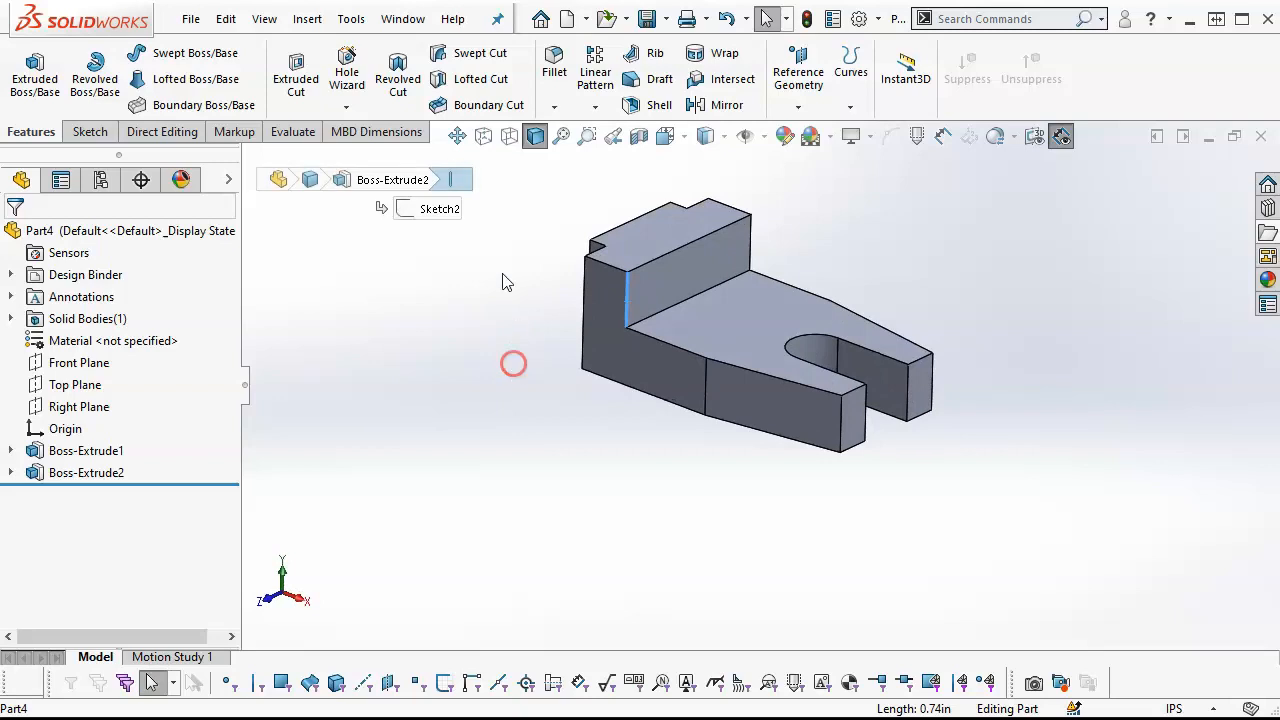
click(726, 18)
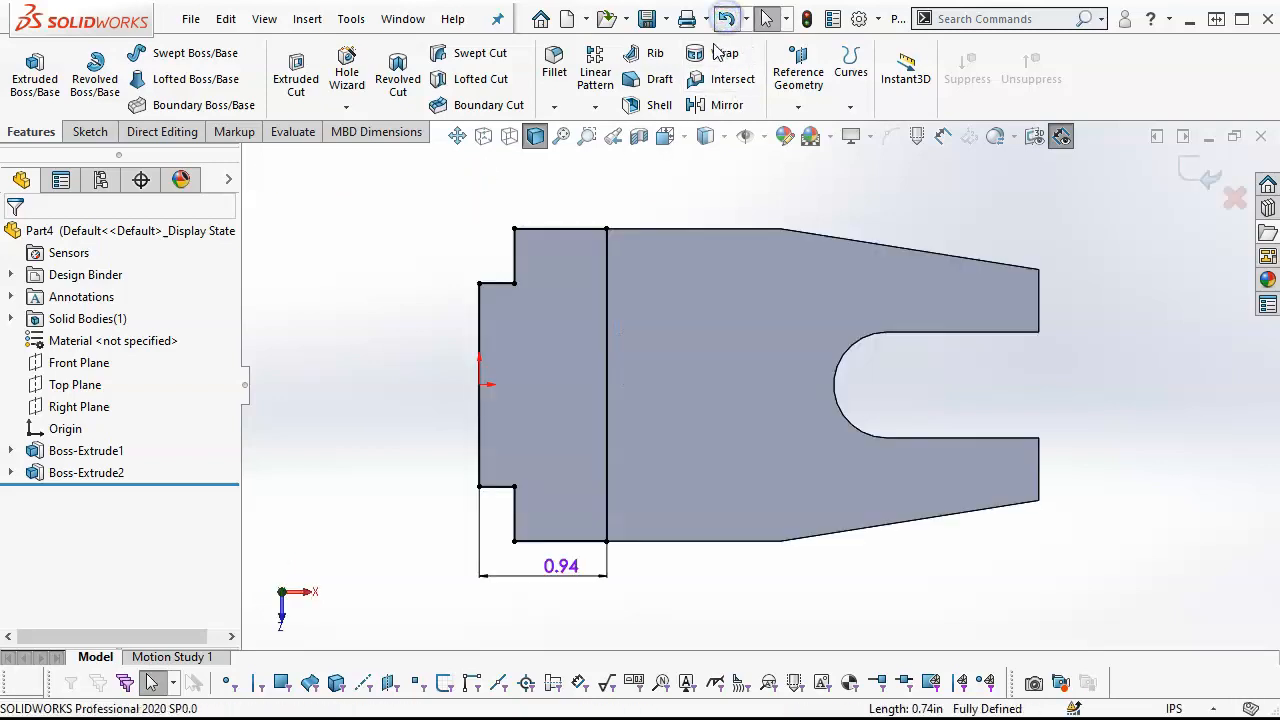
Change the sketch plane of the end-block profile to the base's bottom face
mouse_move(706, 350)
middle_down()
mouse_move(729, 291)
mouse_move(687, 104)
middle_up()
scroll(687, 104, down, 1)
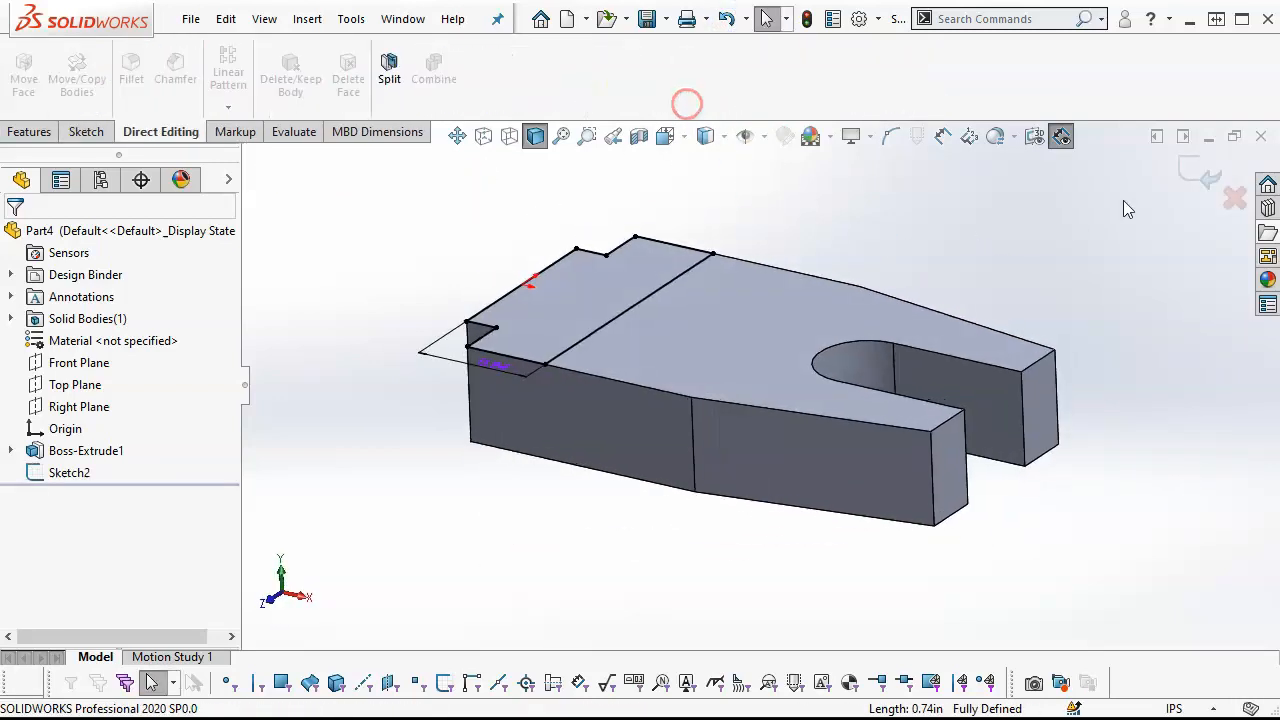
middle_drag(491, 443, 485, 263)
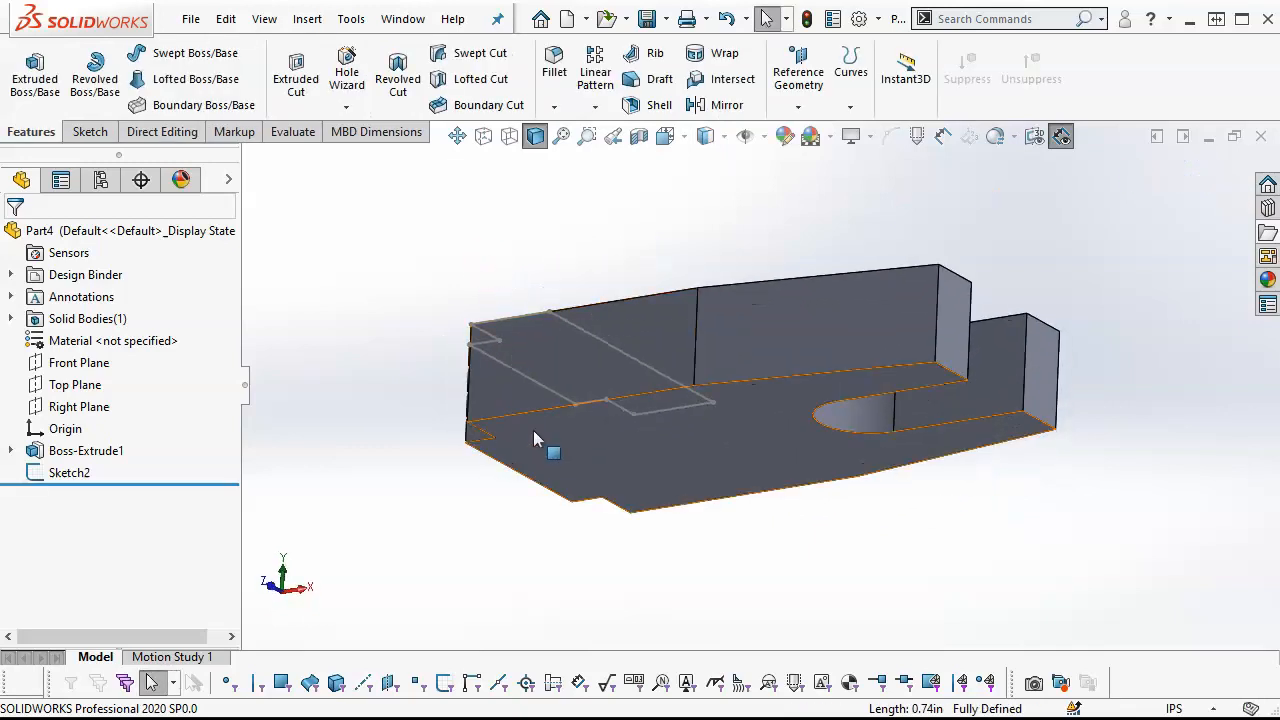
right_click(72, 474)
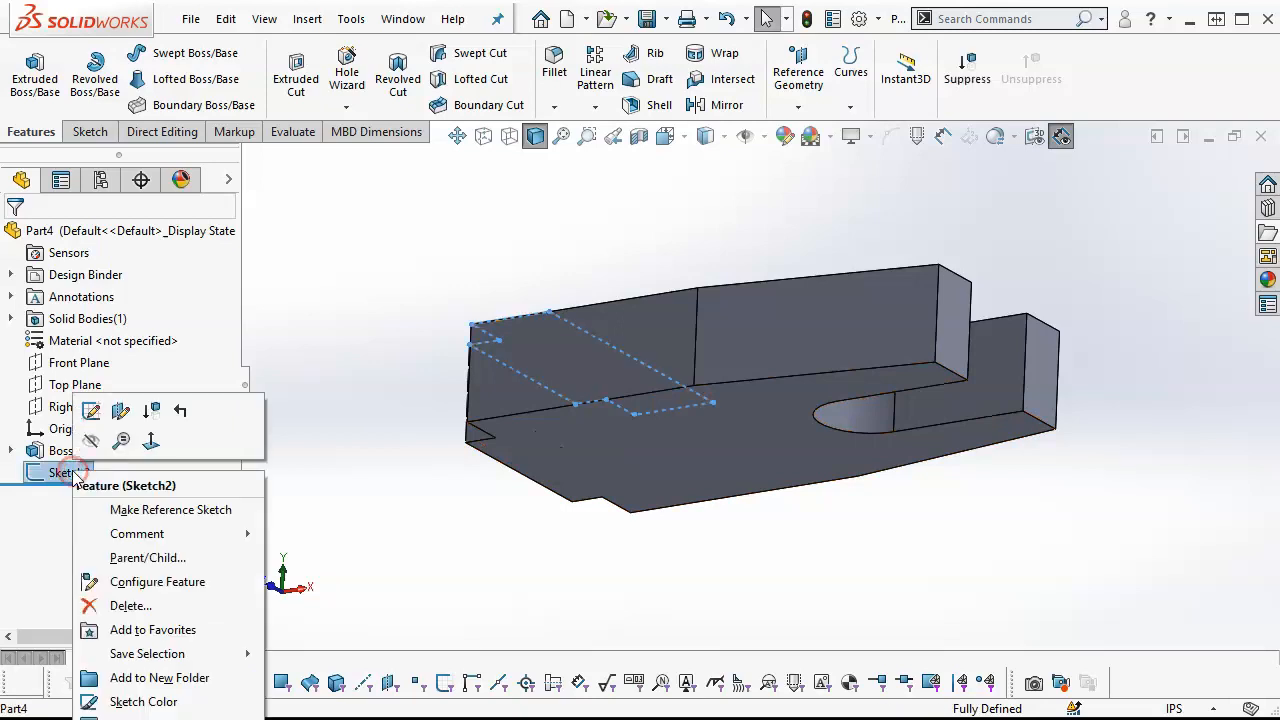
click(121, 413)
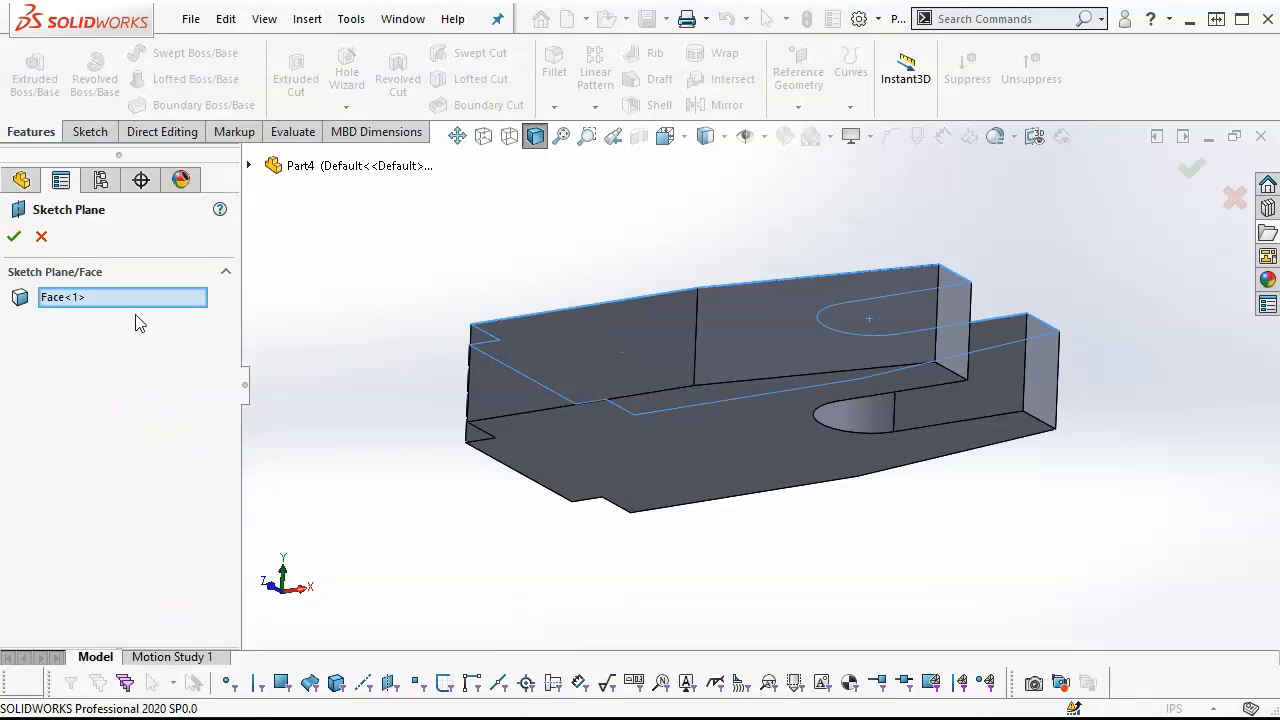
click(617, 442)
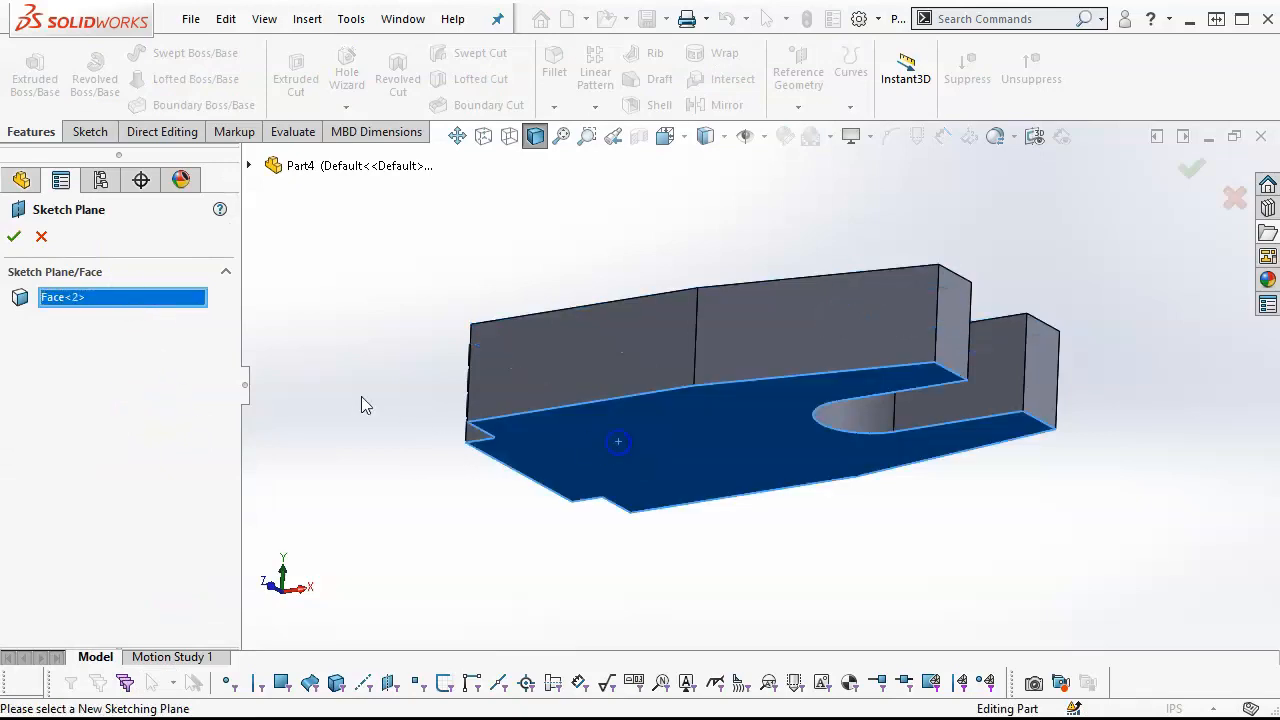
click(14, 236)
Extrude the end-block profile upward as a blind boss 1.50 in high, merged with the base
middle_drag(345, 299, 314, 466)
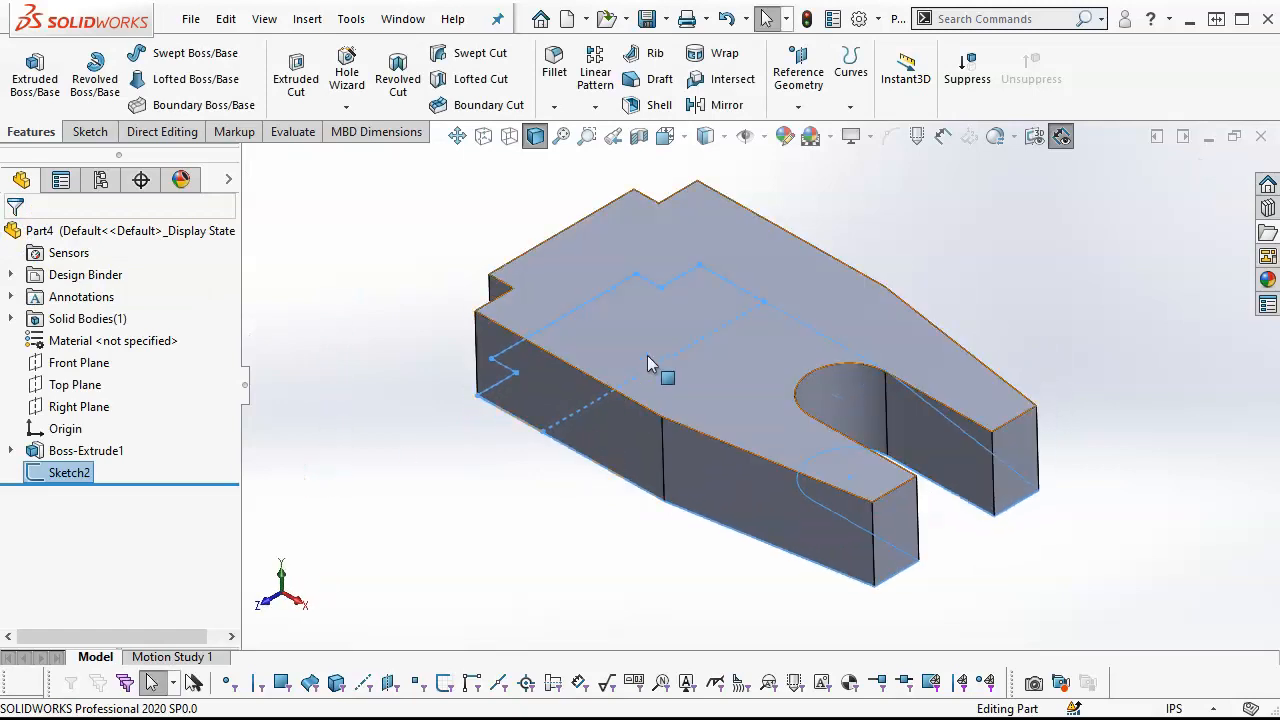
click(35, 72)
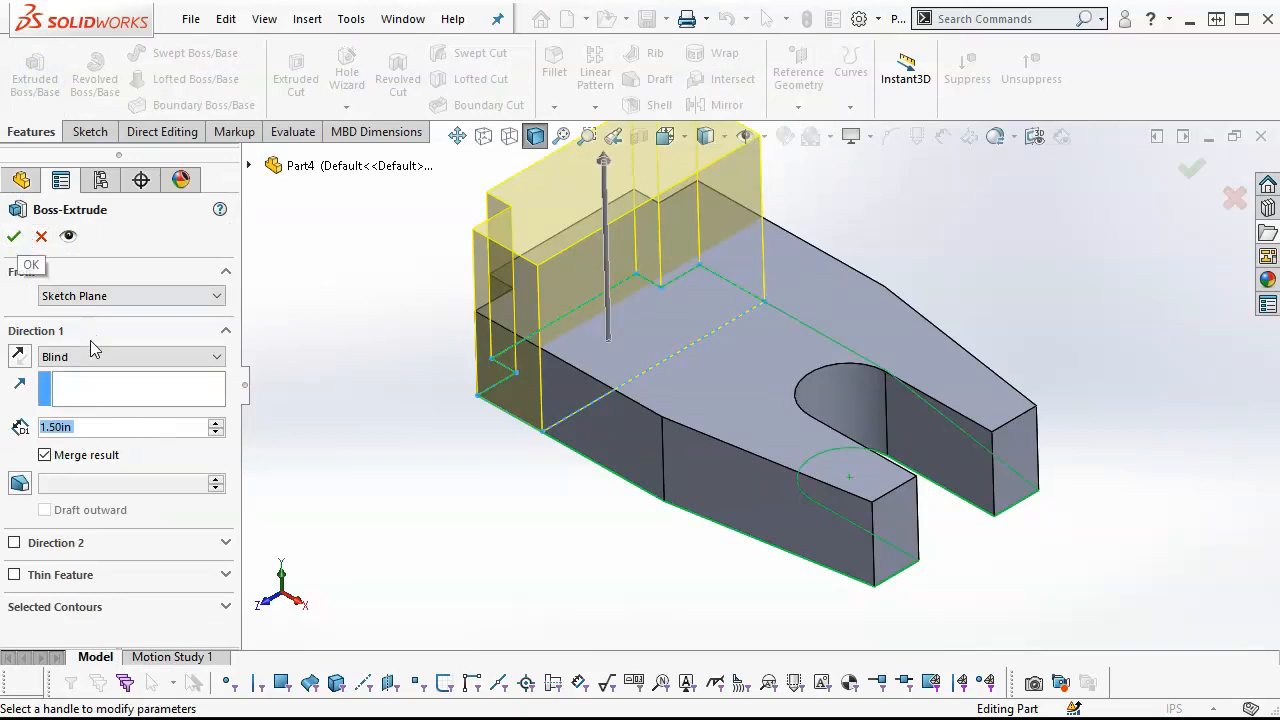
click(8, 238)
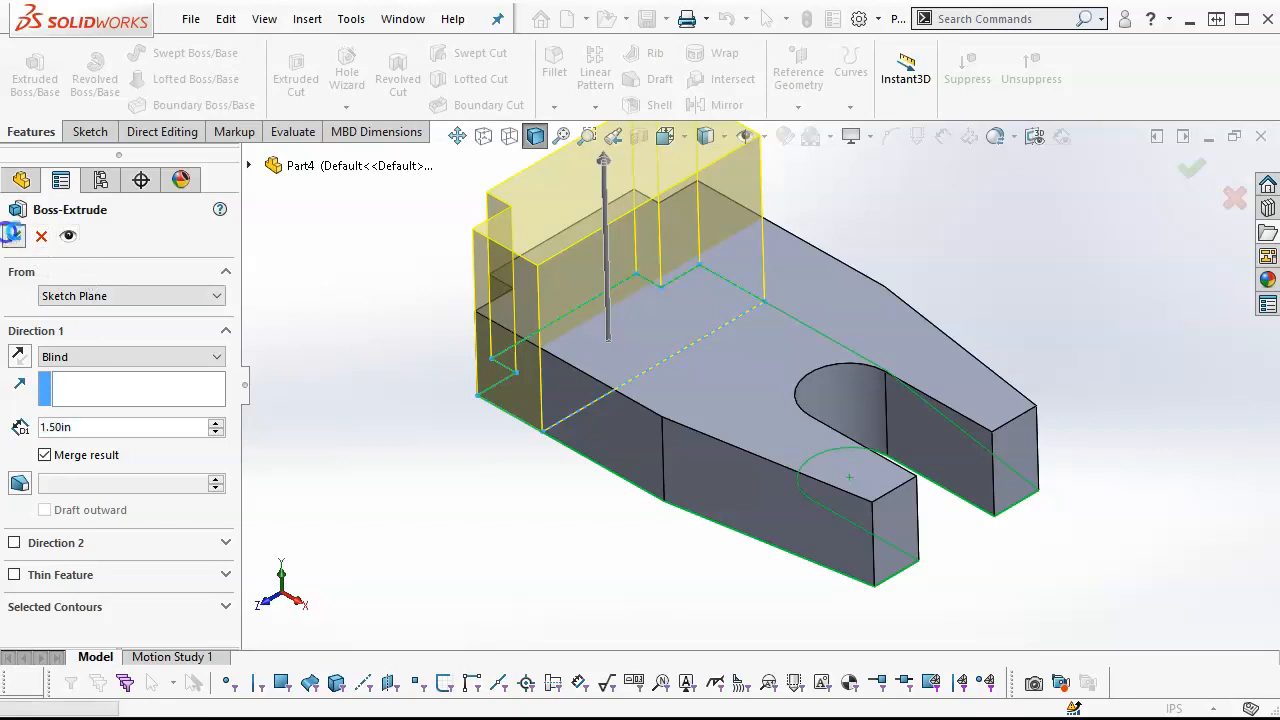
On the end block's slot-facing side, sketch two lines sloping up from the side edges, joined by an about 0.83 in line along the top edge
middle_drag(423, 349, 418, 266)
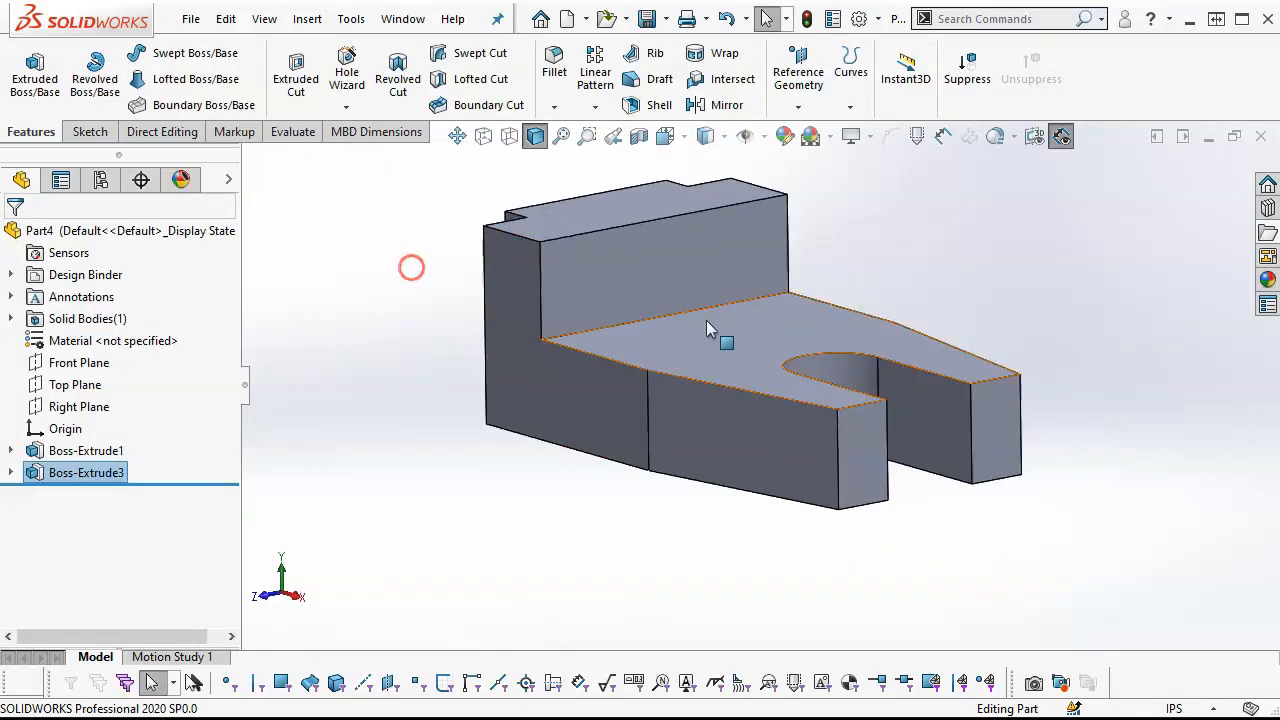
click(690, 261)
click(779, 201)
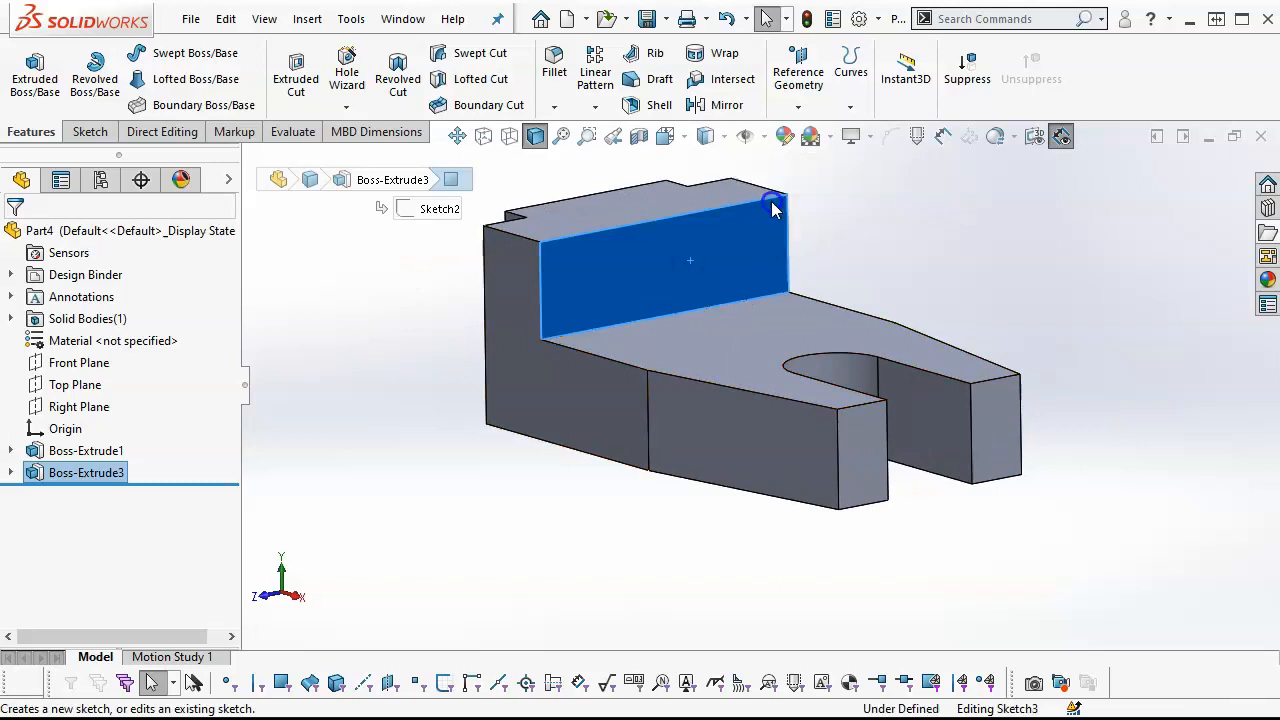
scroll(784, 259, up, 2)
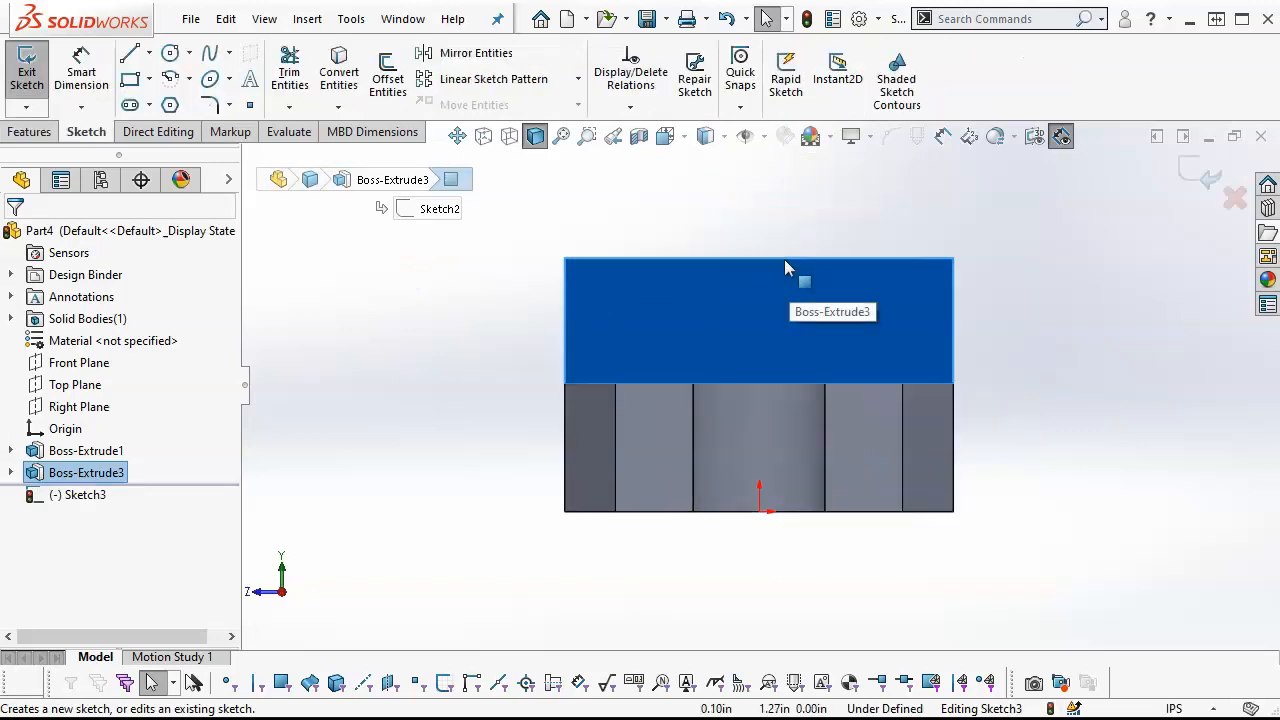
scroll(784, 259, down, 2)
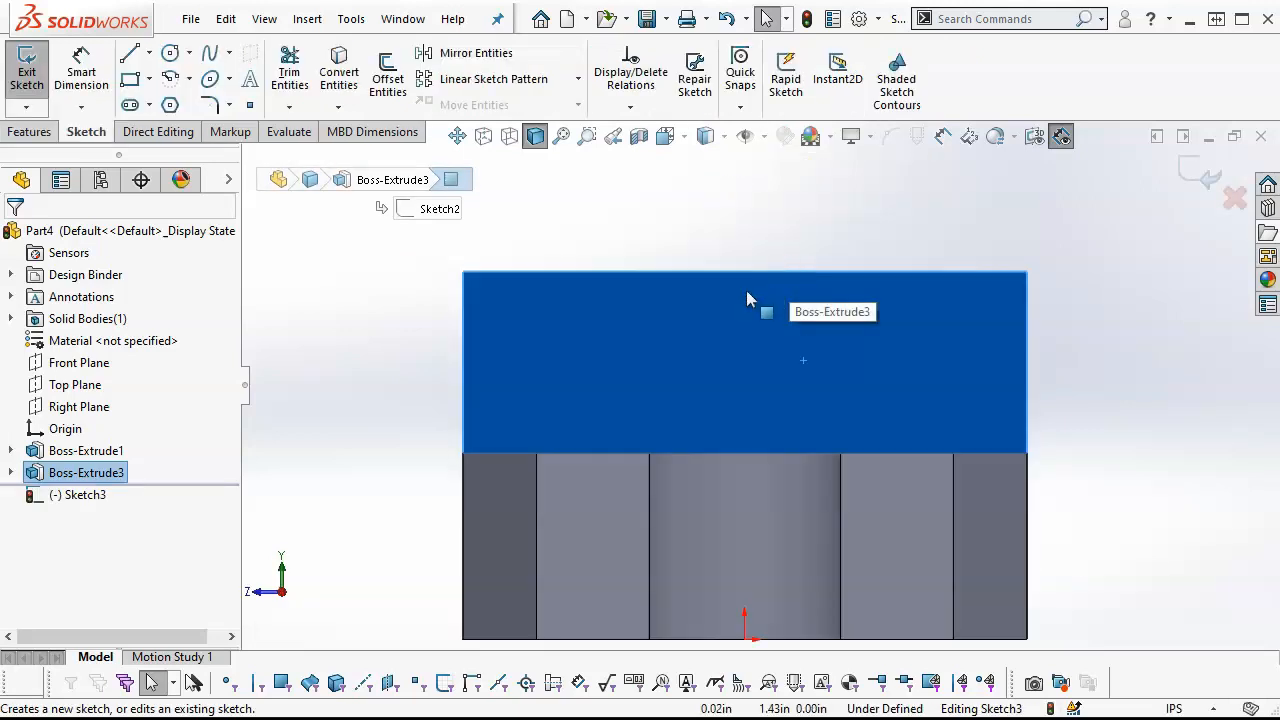
click(128, 53)
click(464, 379)
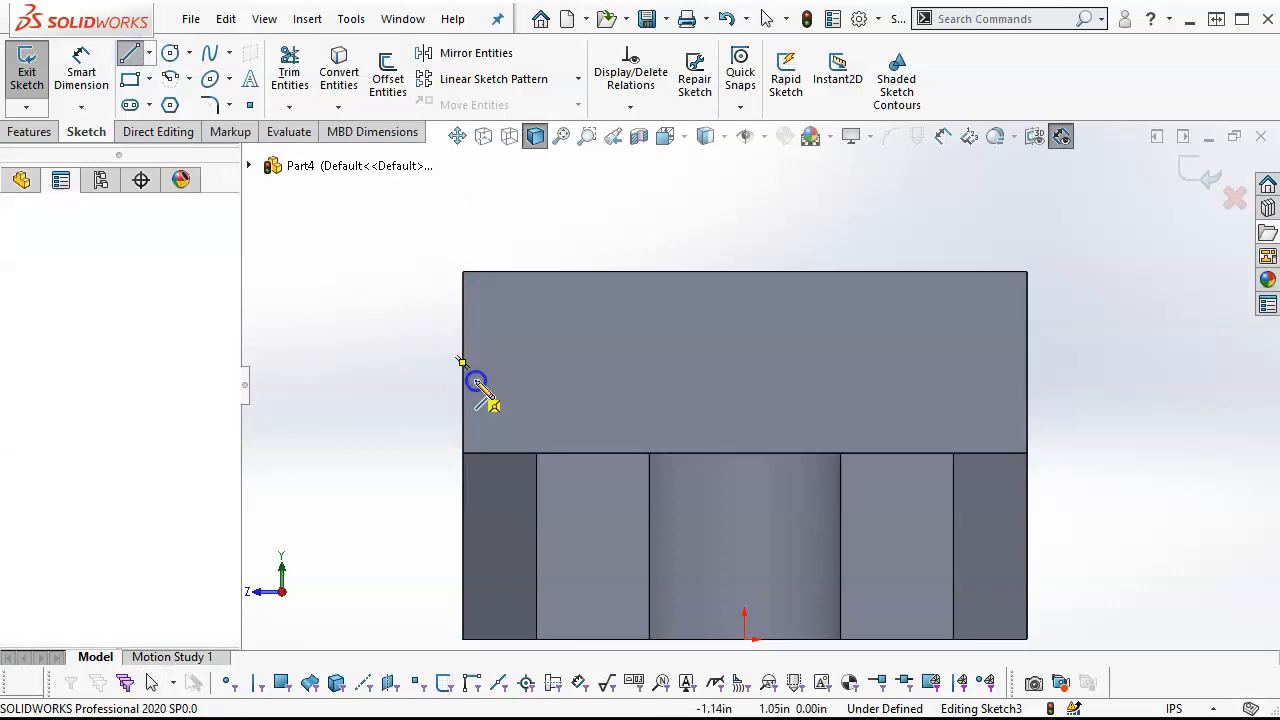
click(643, 272)
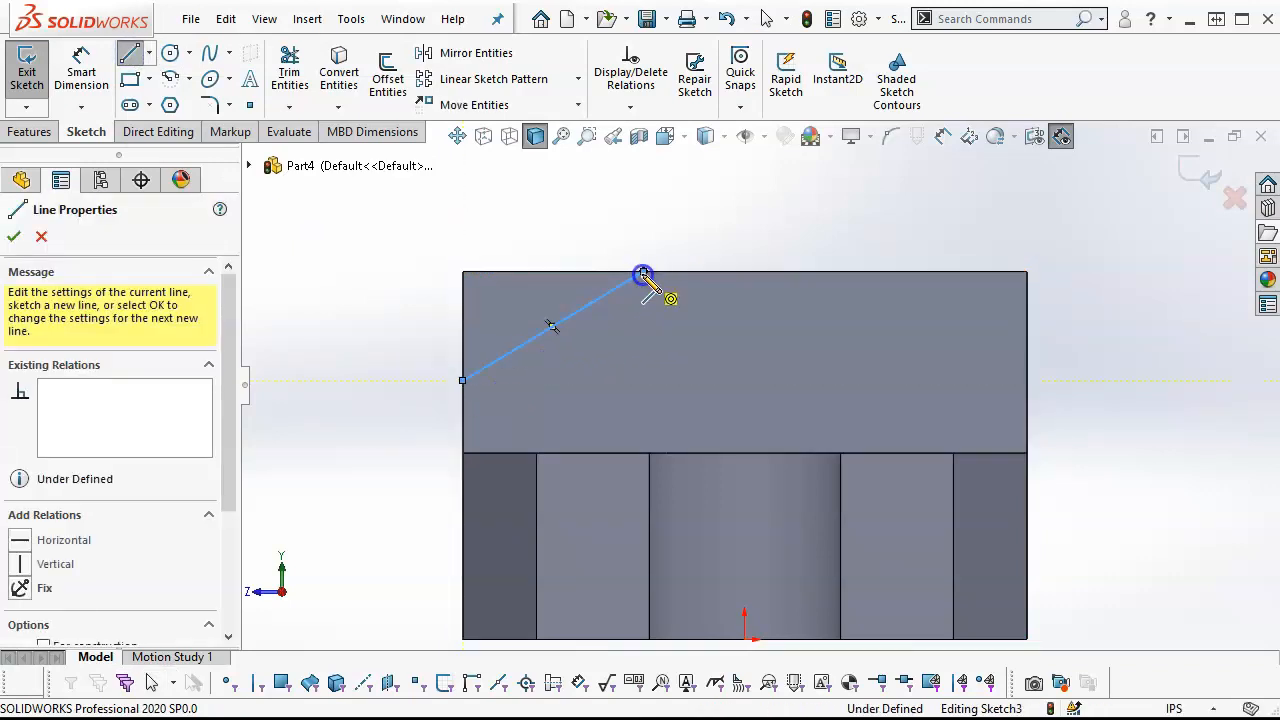
click(848, 272)
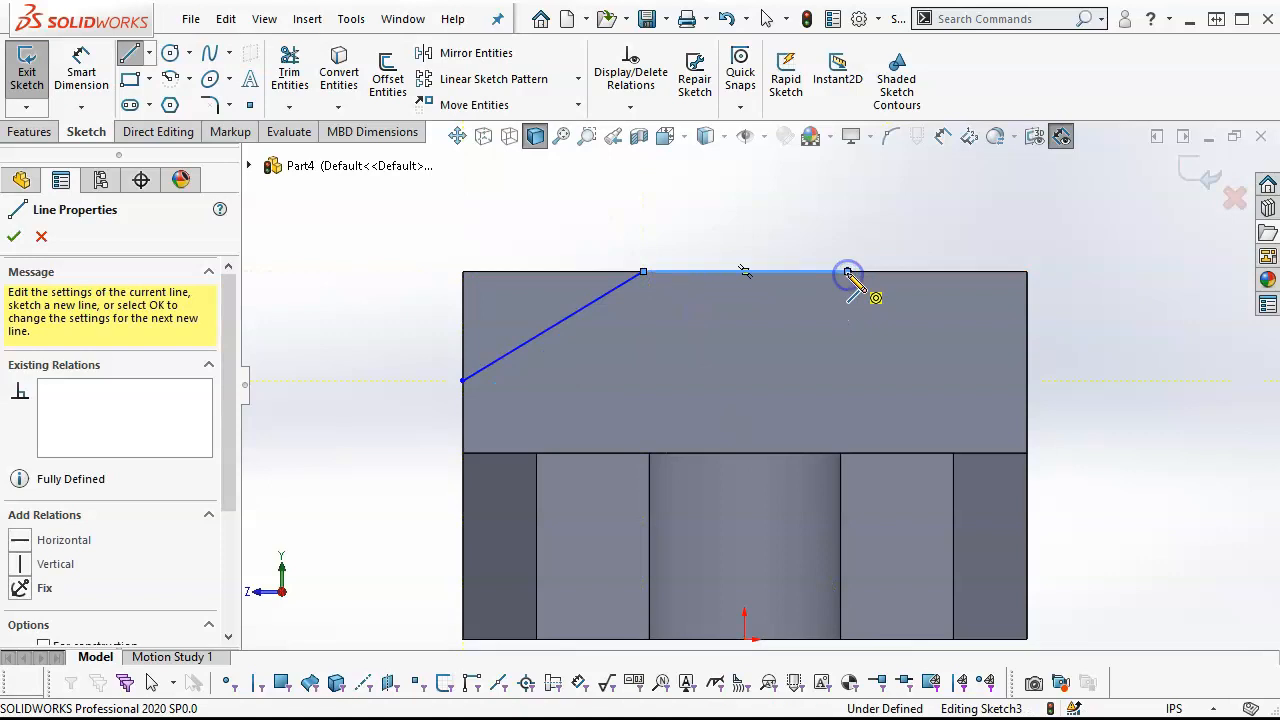
double_click(1028, 382)
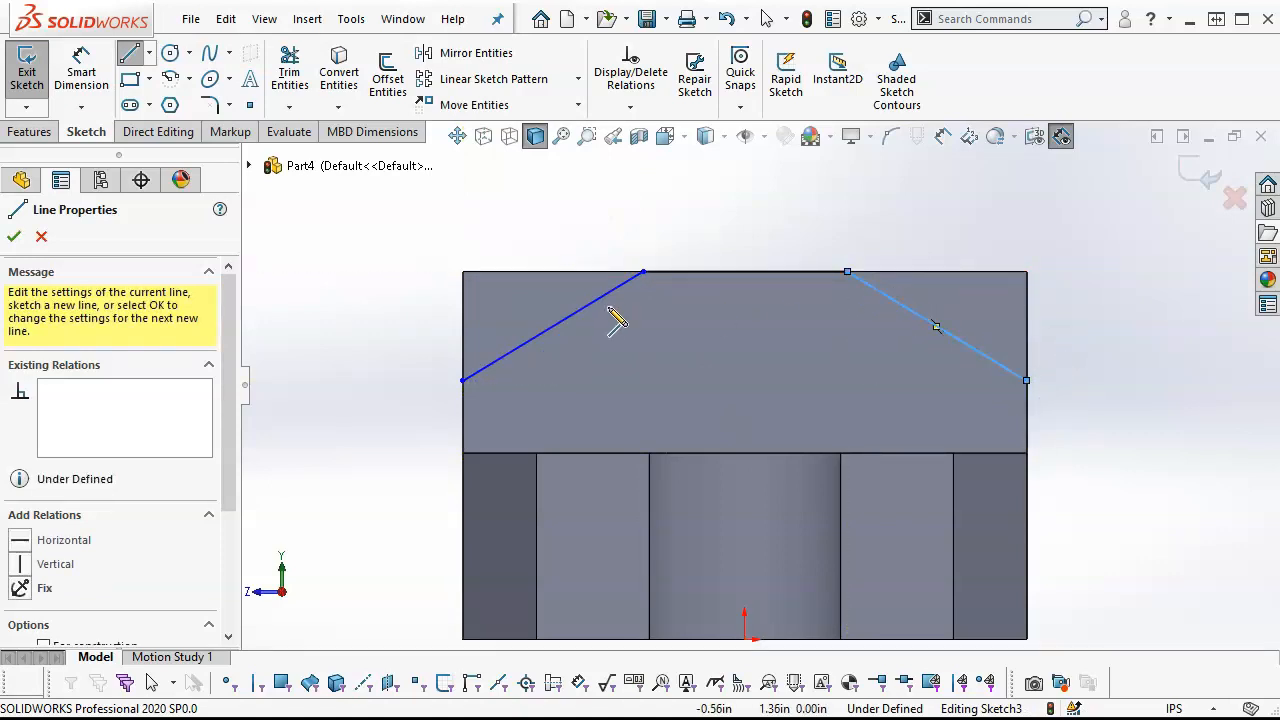
right_click(1125, 271)
click(1176, 284)
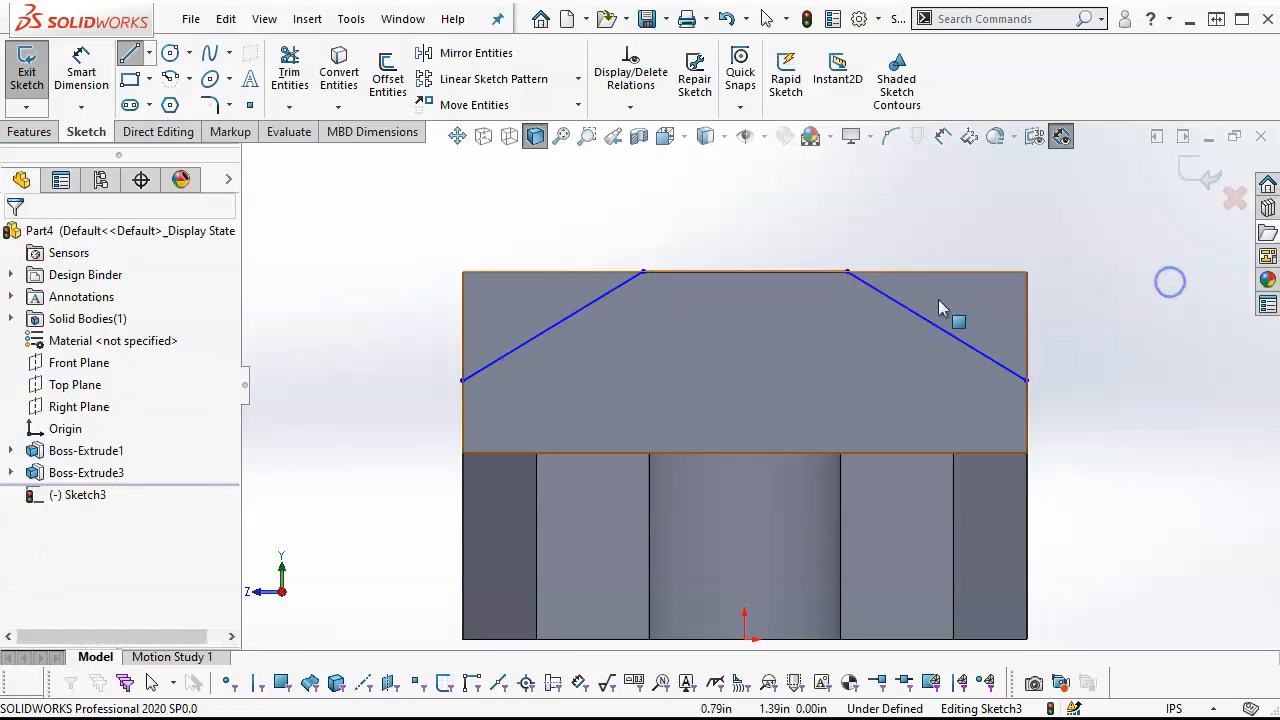
Add a midpoint relation between the sketched top line's midpoint and the end block's top edge
right_click(772, 278)
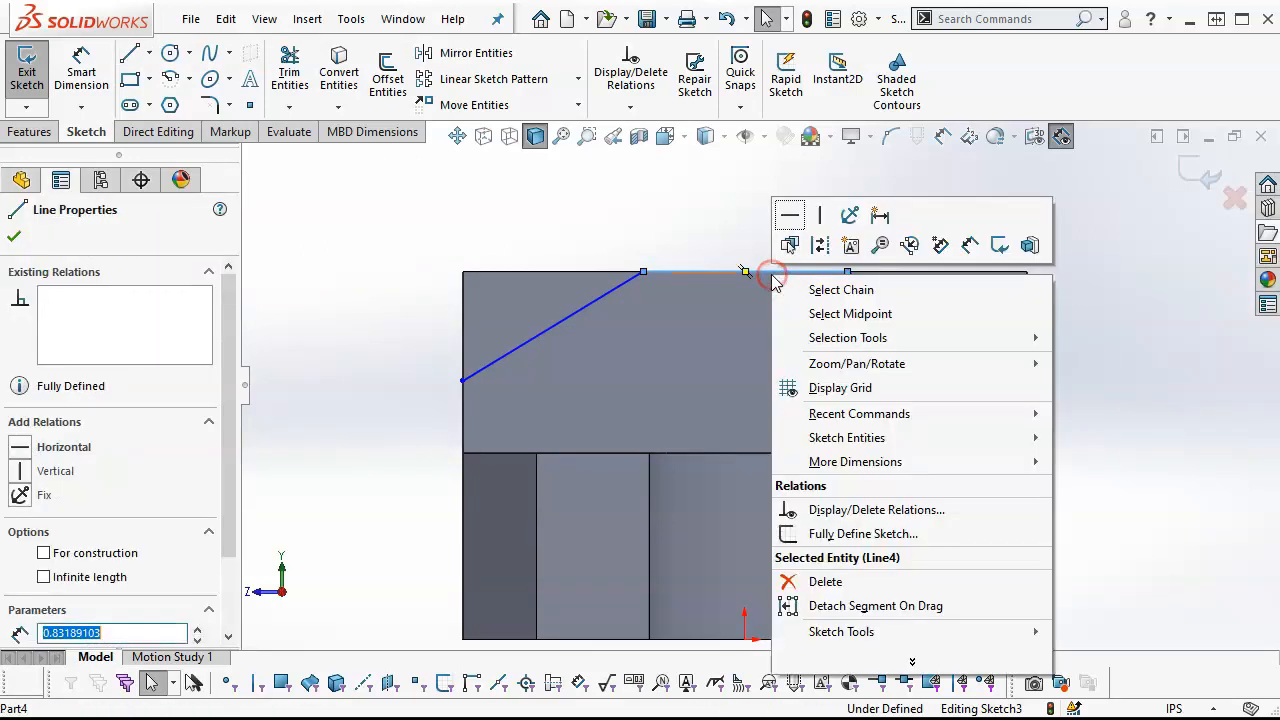
click(830, 314)
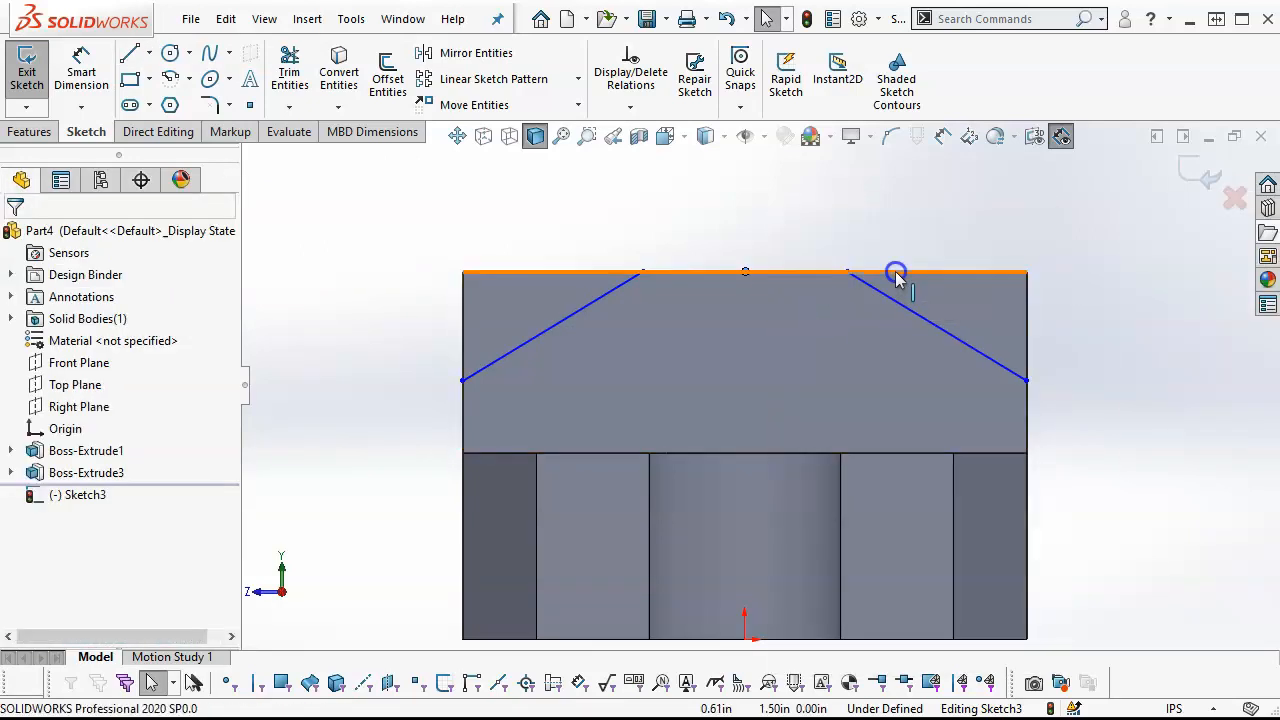
ctrl+click(900, 277)
click(953, 184)
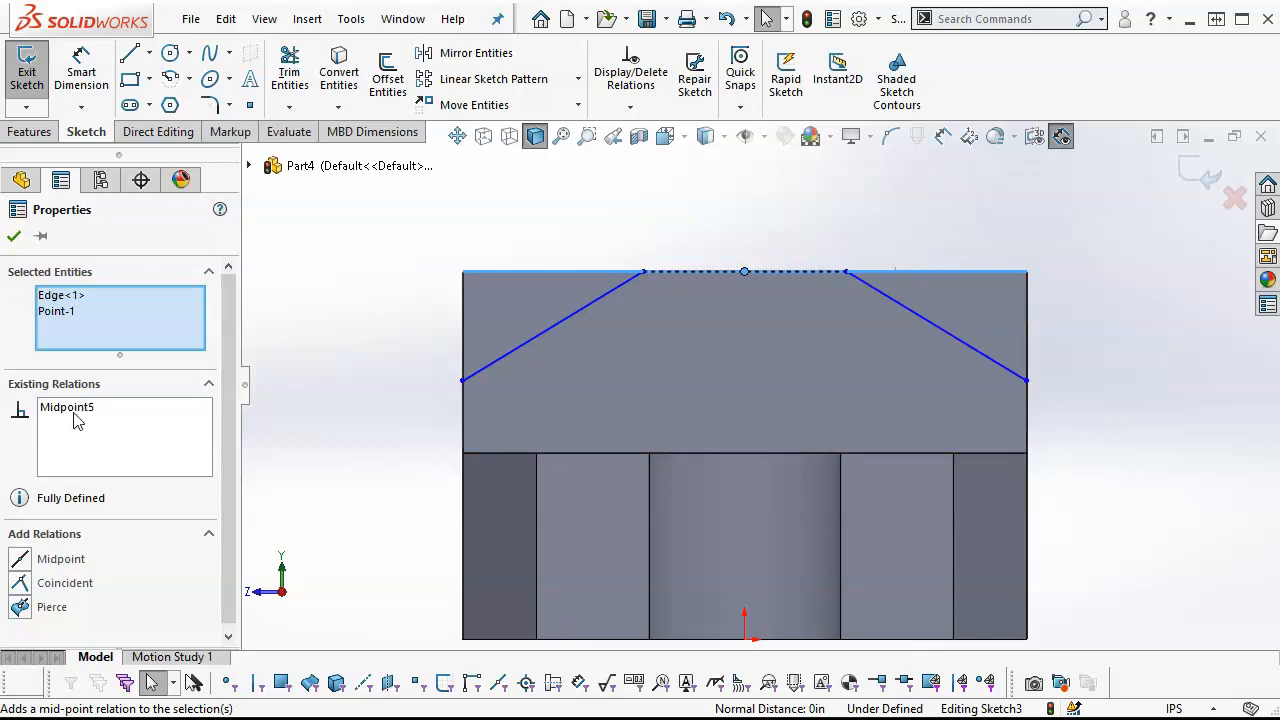
Add a horizontal relation between the lower endpoints of the two sloped lines
click(339, 346)
click(462, 380)
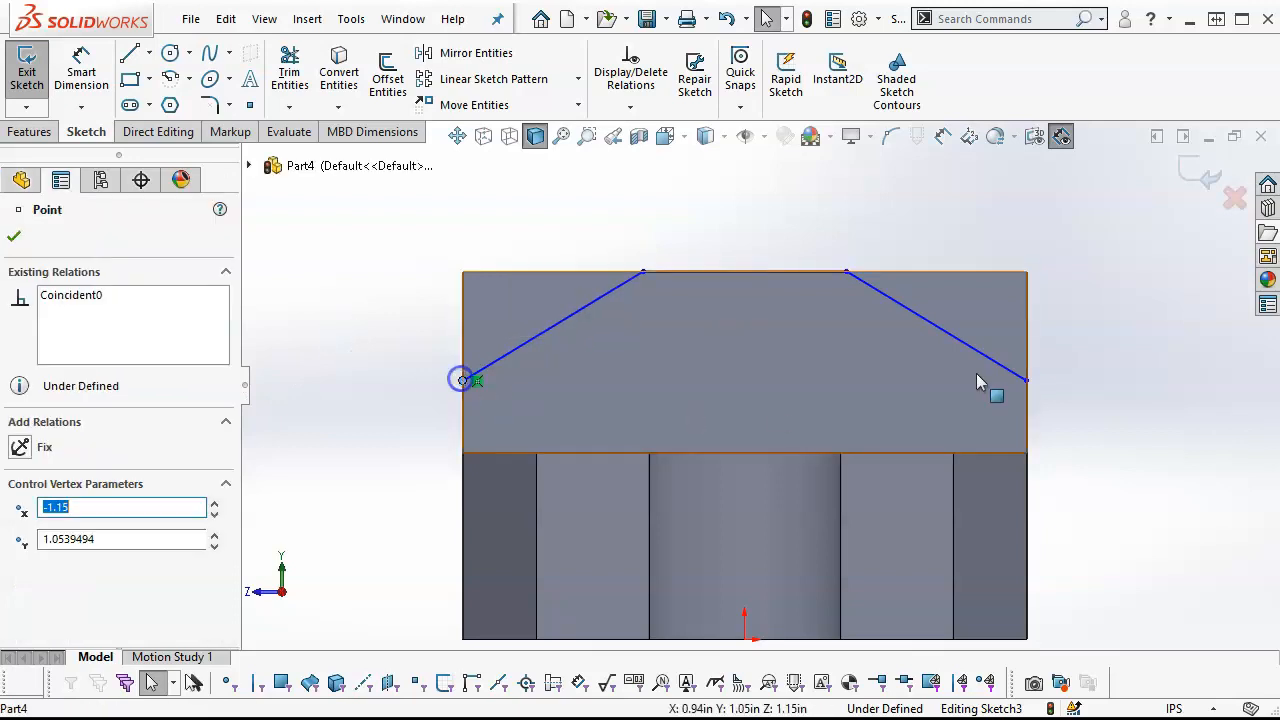
ctrl+click(1027, 381)
click(1087, 289)
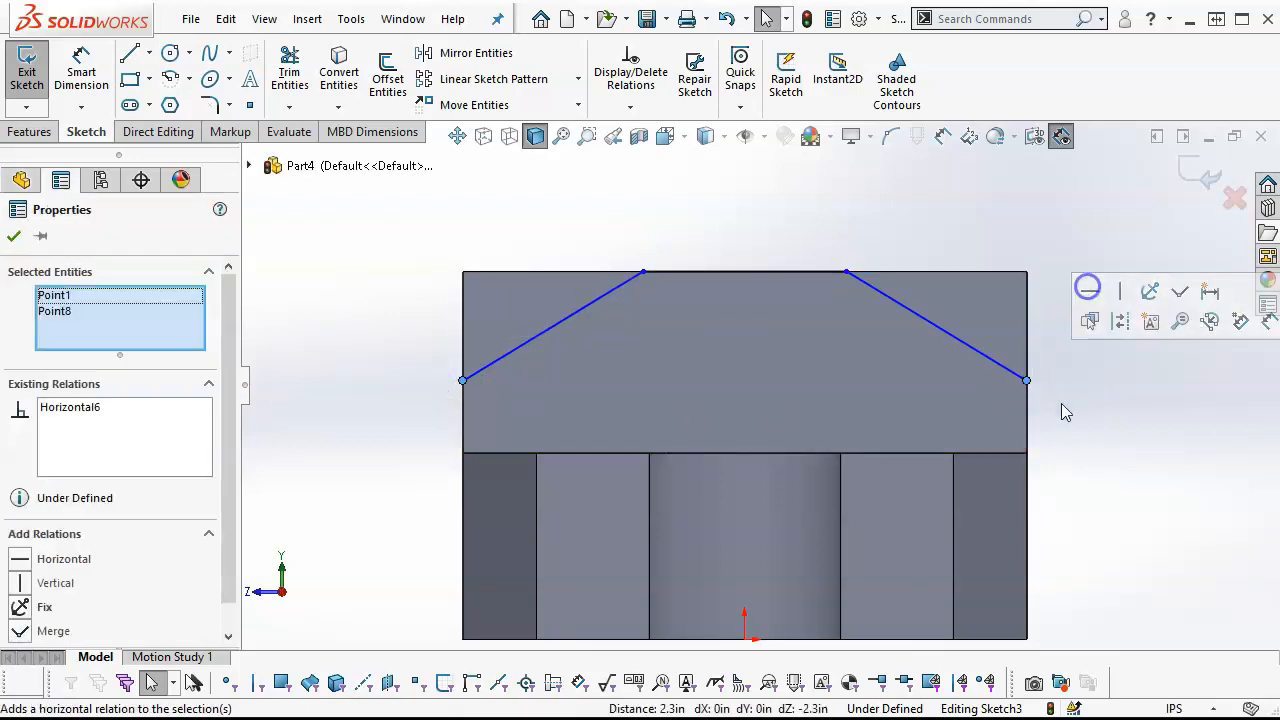
click(1065, 413)
Move an upper corner and a lower endpoint of the profile slightly to test its remaining freedom
mouse_move(846, 271)
mouse_down()
mouse_move(755, 279)
mouse_move(834, 282)
mouse_up()
mouse_move(1027, 380)
mouse_down()
mouse_move(1022, 360)
mouse_move(1026, 389)
mouse_up()
click(1086, 406)
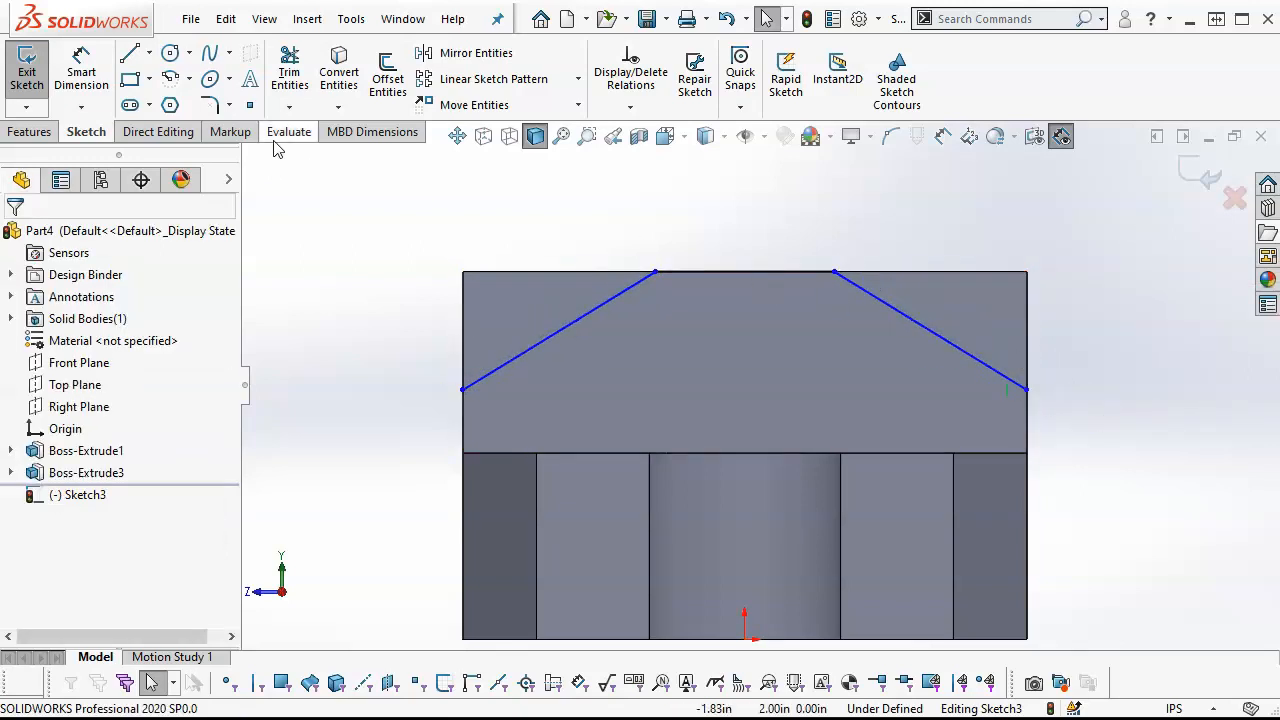
Dimension the angle between one sloped line and the top line as 30 degrees
click(81, 72)
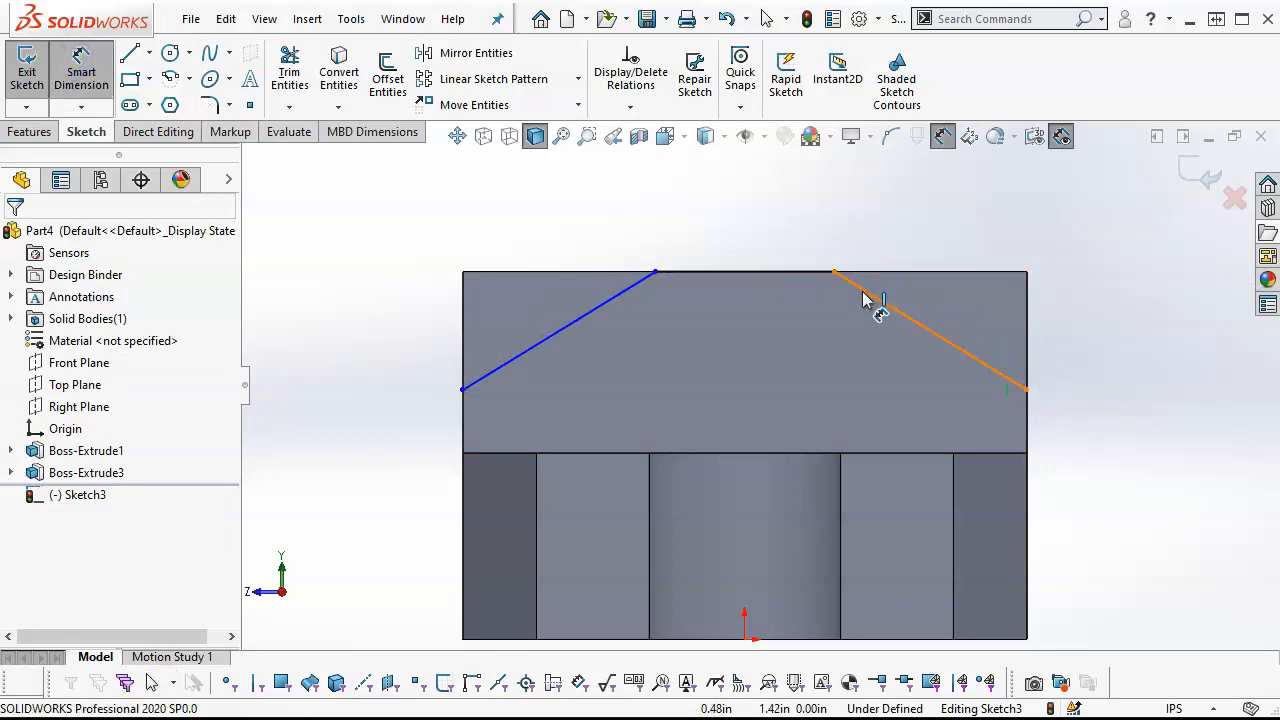
click(914, 334)
click(803, 270)
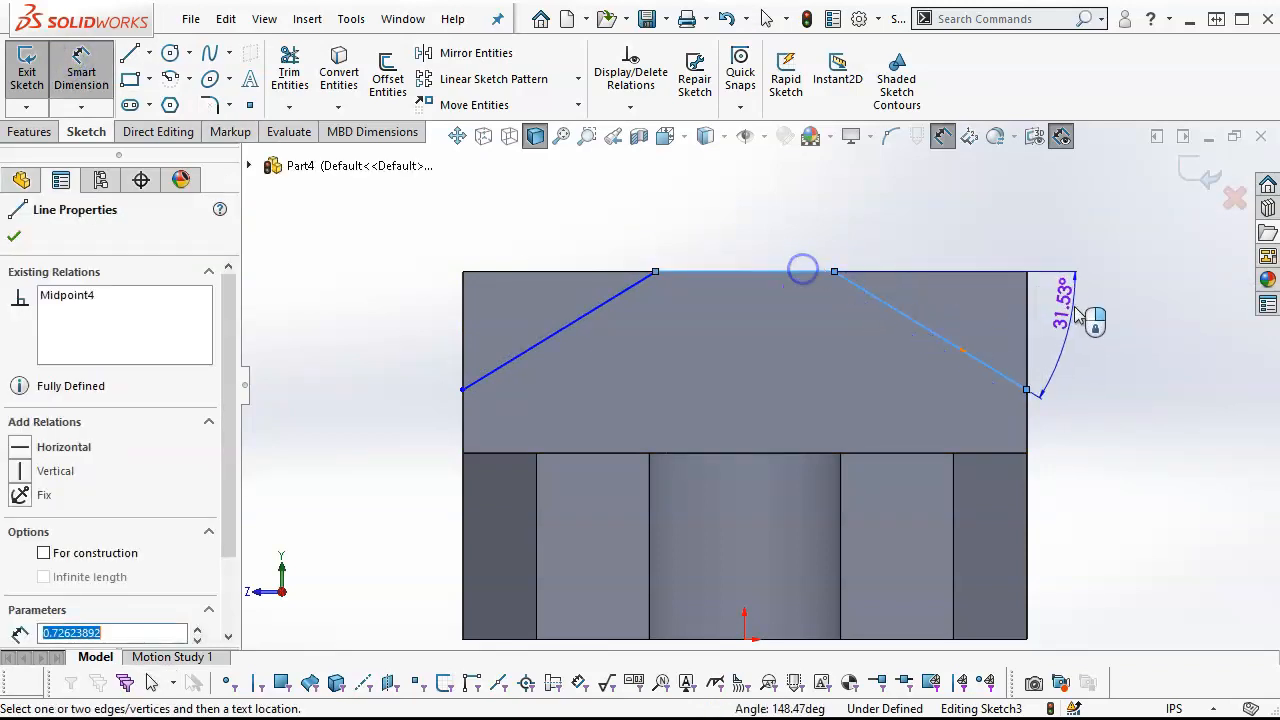
click(1079, 318)
text(30)
key(Return)
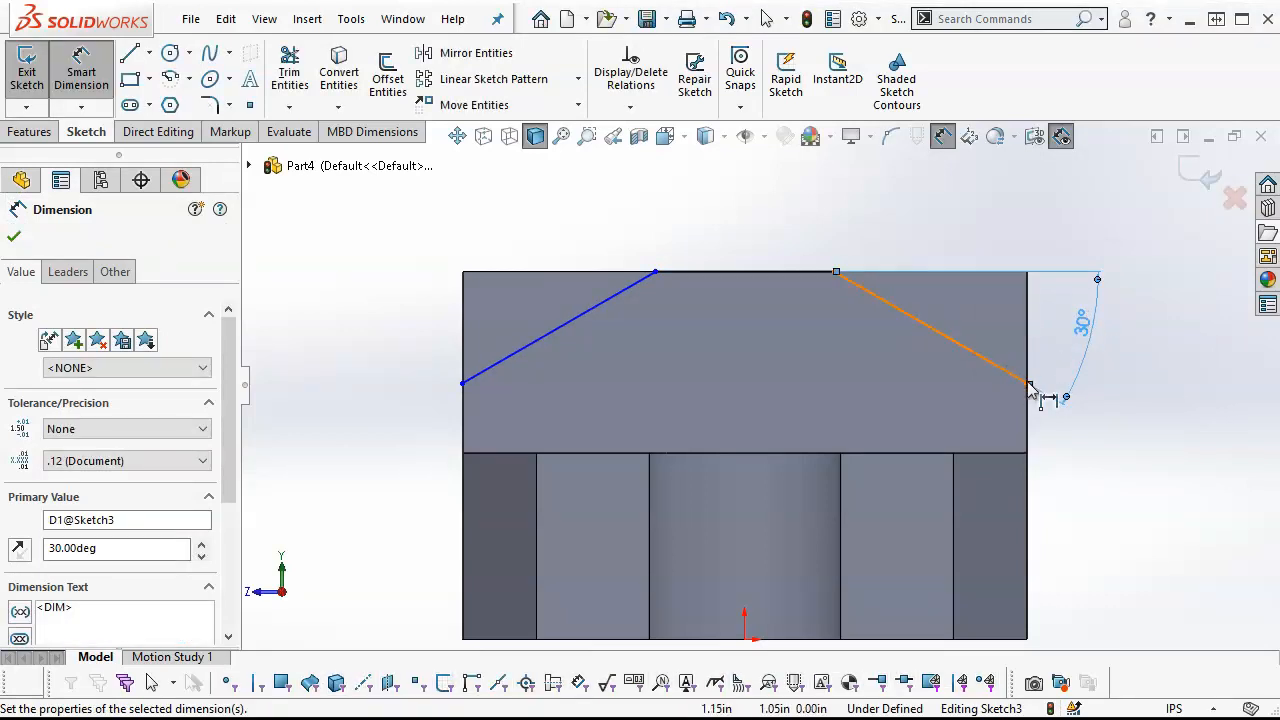
Dimension the vertical distance from the block's top edge to the sloped line's lower endpoint as 0.44 in
click(1028, 383)
click(1012, 272)
click(1051, 312)
text(.44)
key(Return)
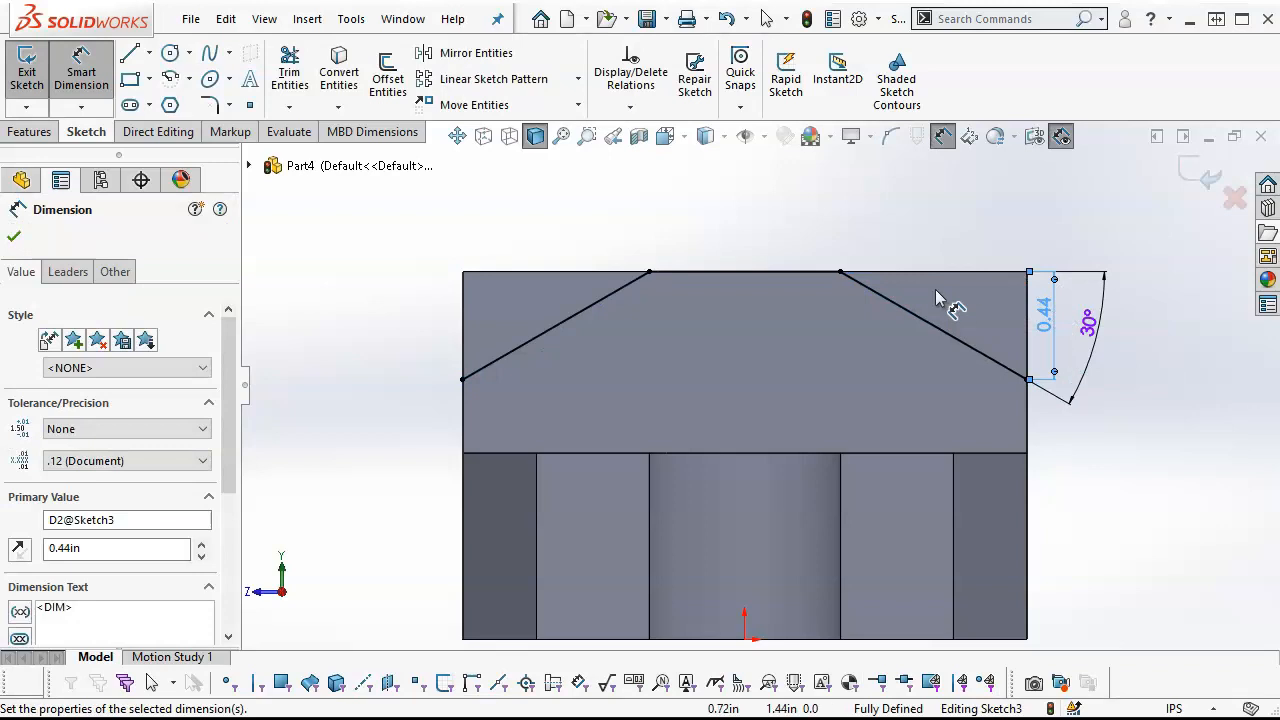
Cut the end block's upper corners with an Extruded Cut of the sketch, set to Through All in both directions
click(30, 131)
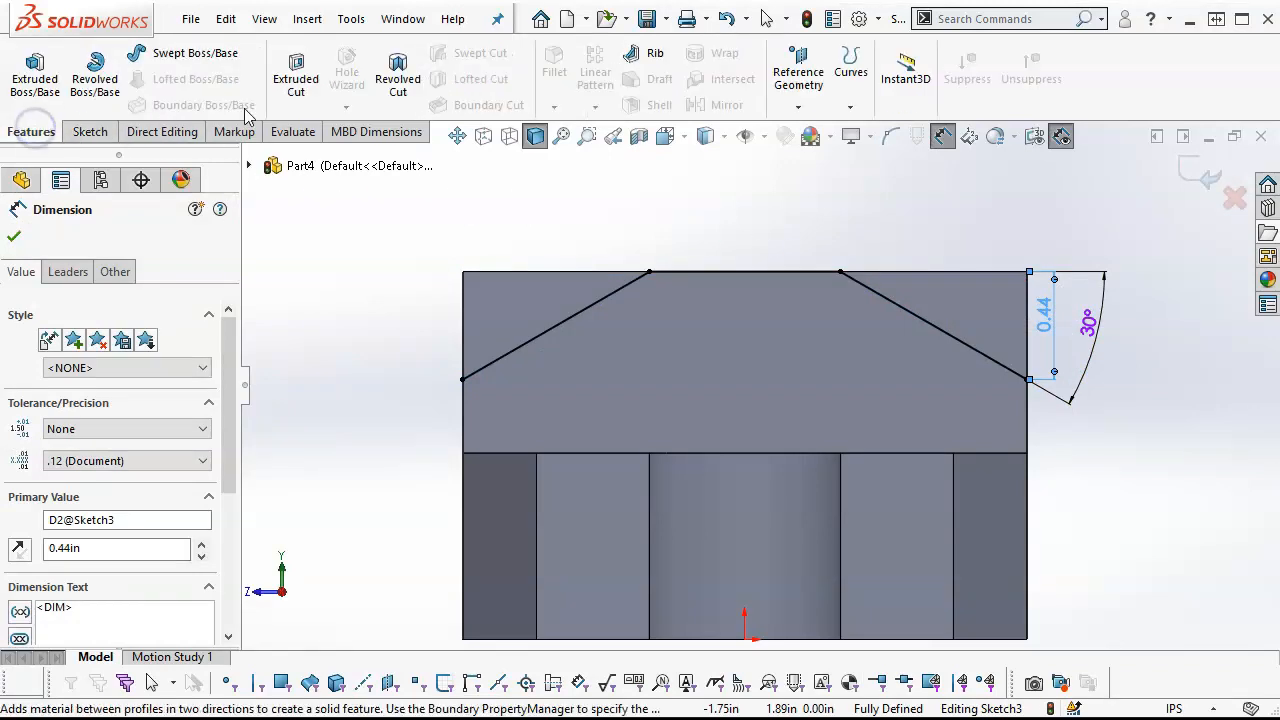
click(296, 78)
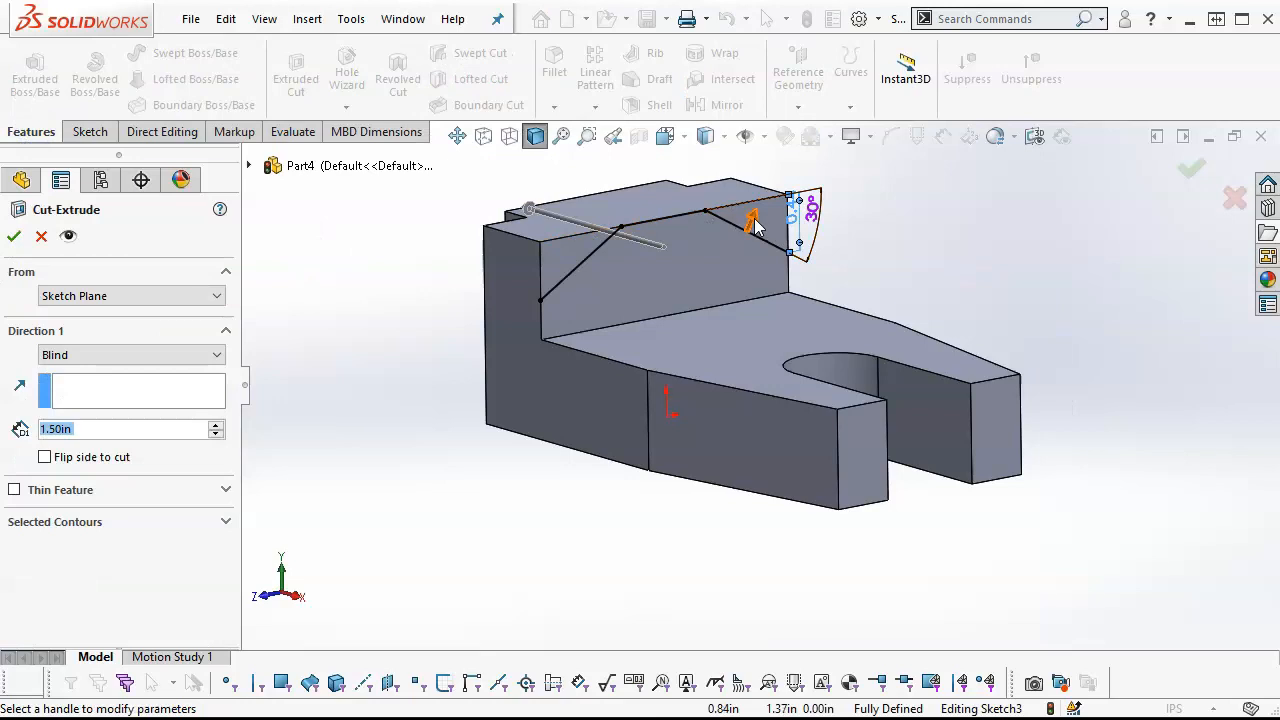
click(163, 354)
click(120, 381)
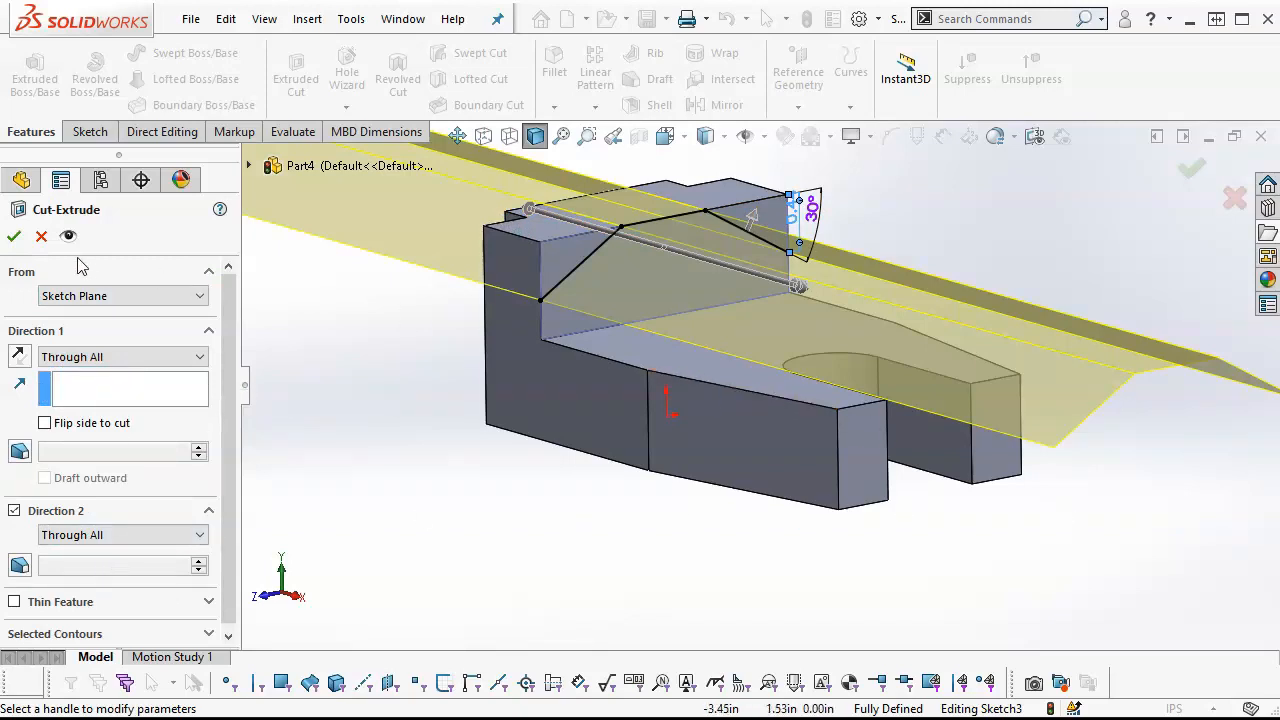
click(14, 236)
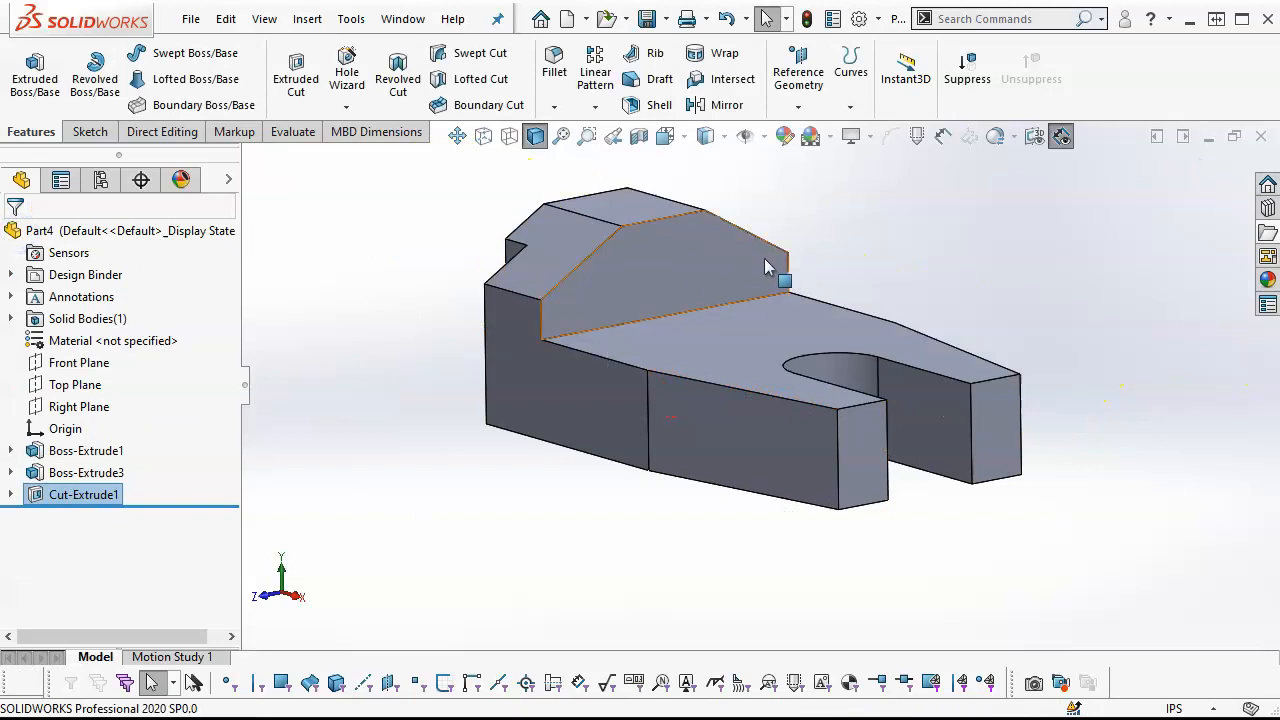
scroll(834, 262, up, 1)
middle_drag(836, 263, 846, 314)
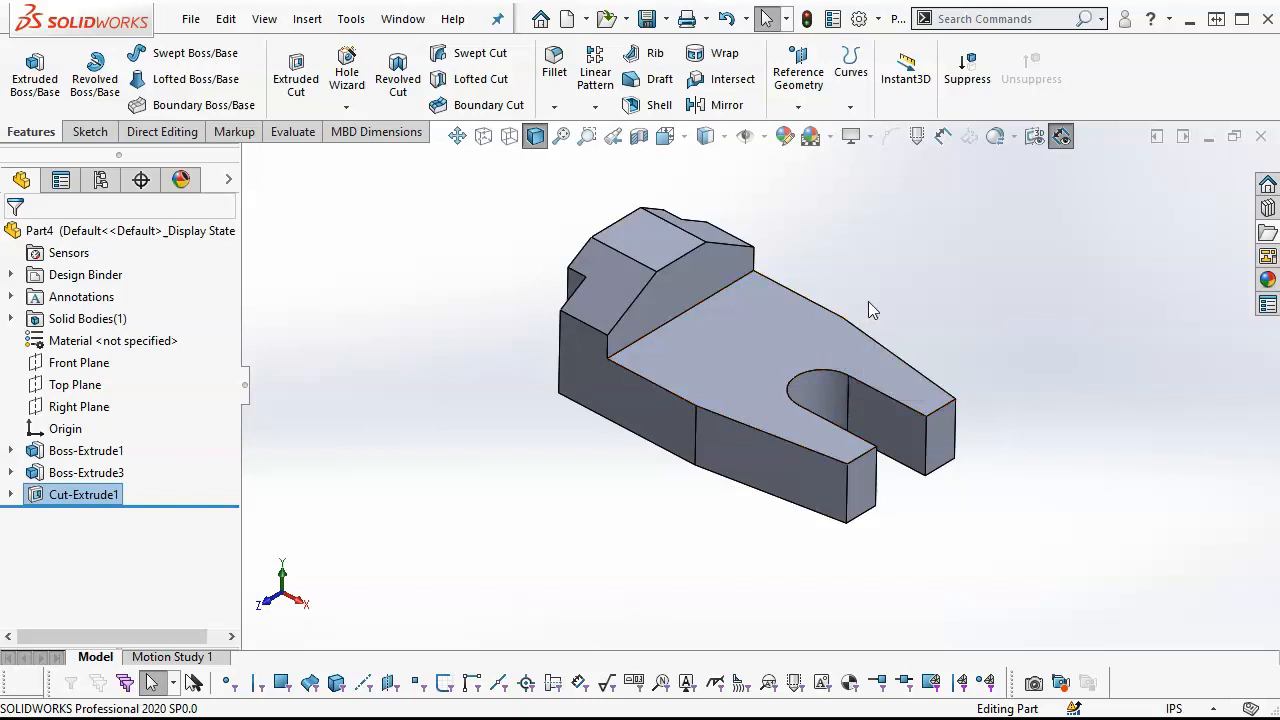
middle_drag(868, 301, 866, 265)
scroll(849, 294, down, 1)
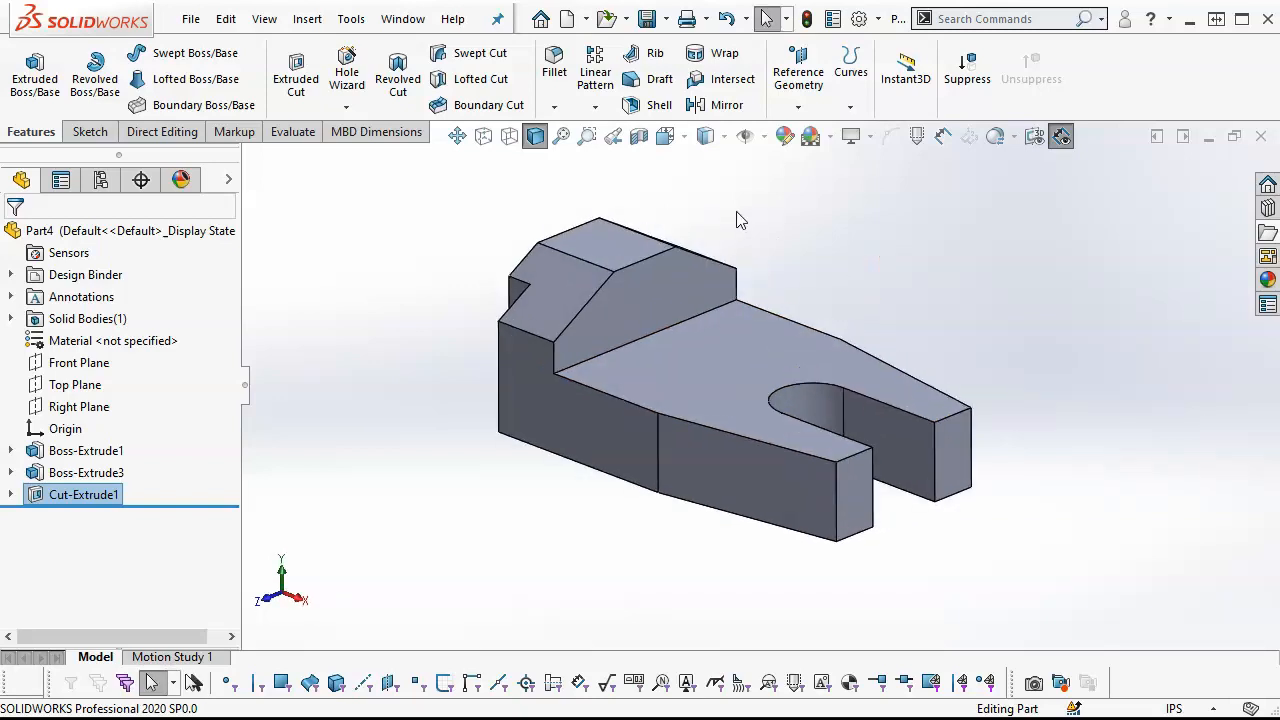
Save the part as Figure656.SLDPRT in the T2x Parts folder
click(651, 22)
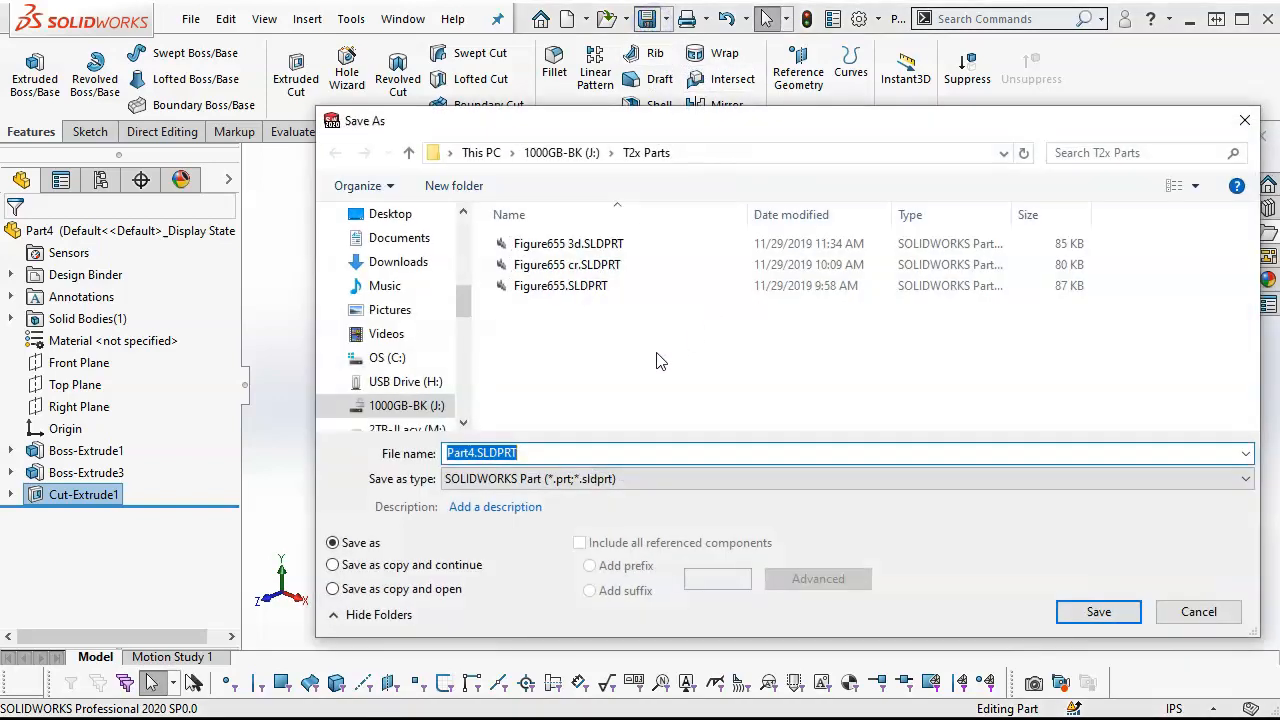
click(556, 290)
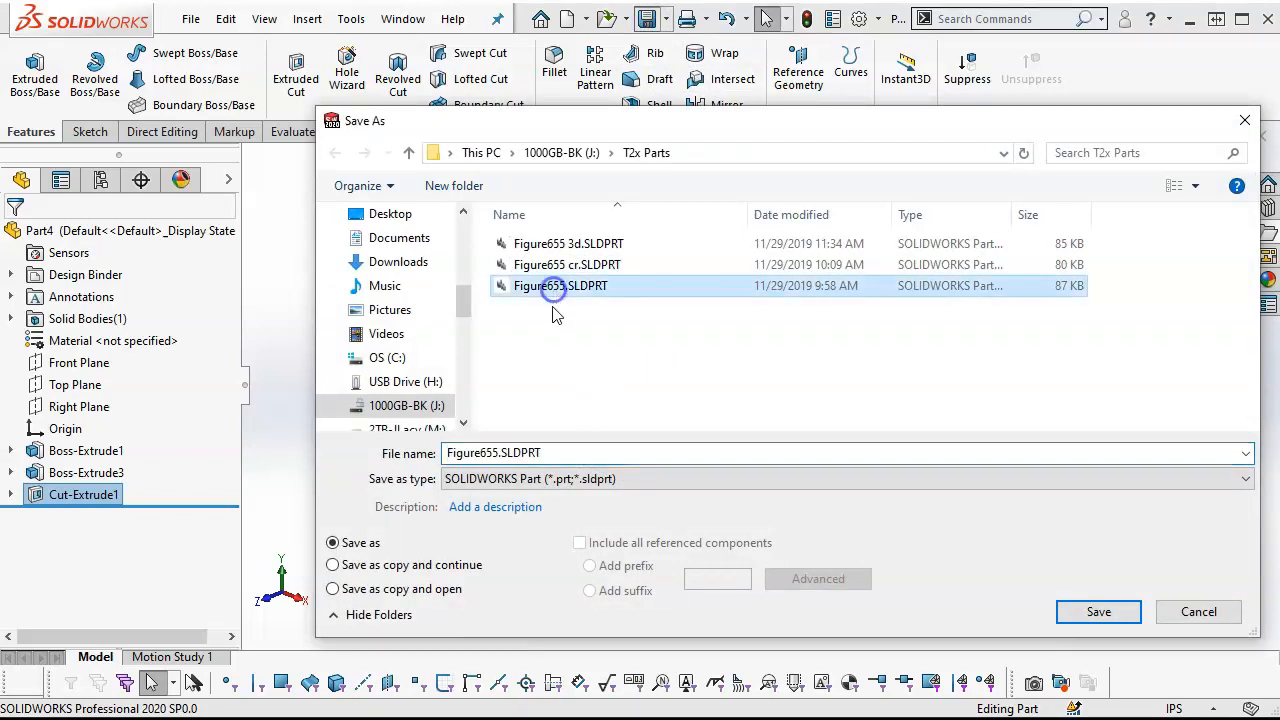
double_click(495, 453)
click(495, 453)
key(BackSpace)
text(6)
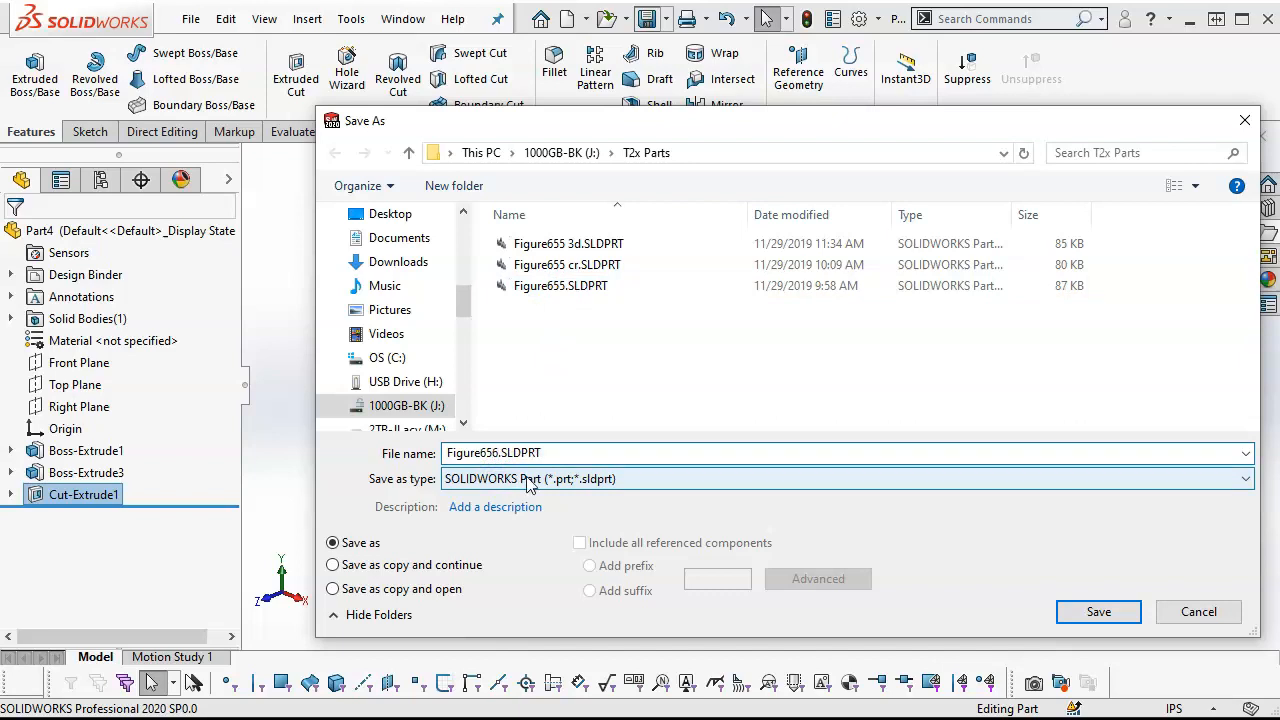
click(1098, 611)
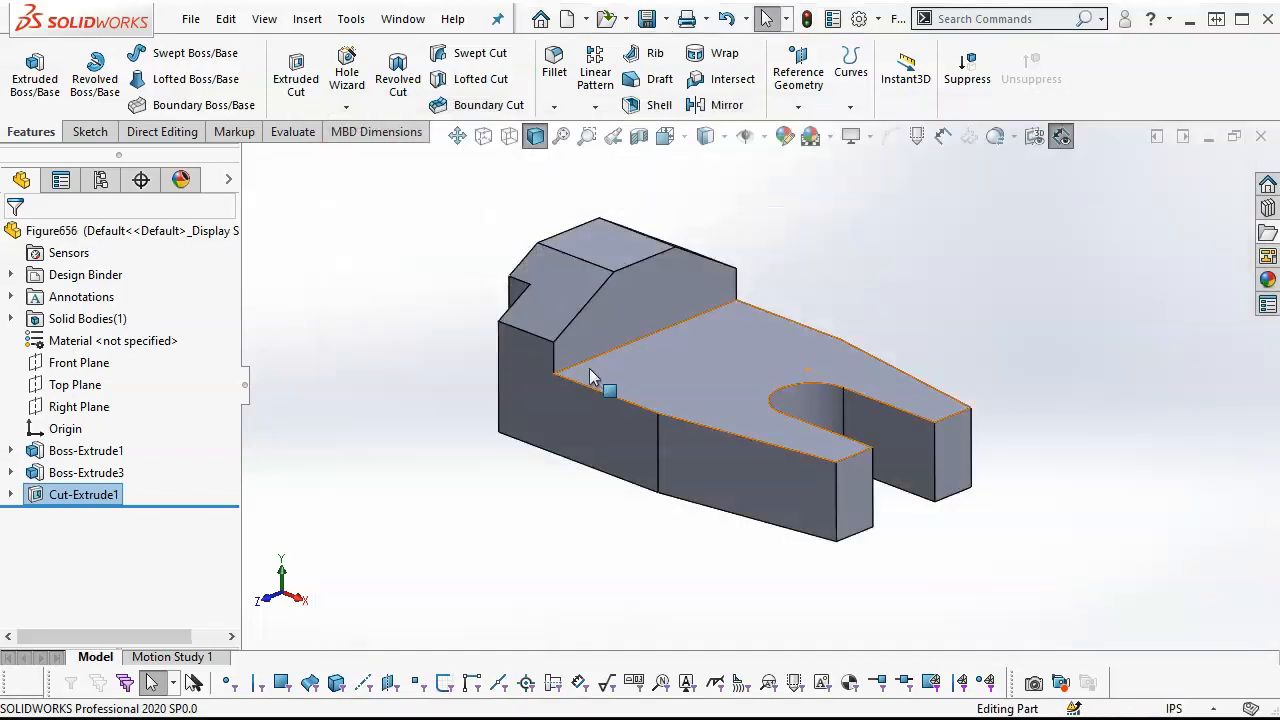
Assign the AISI 1020 material from the SOLIDWORKS Materials steel category to the part
right_click(155, 341)
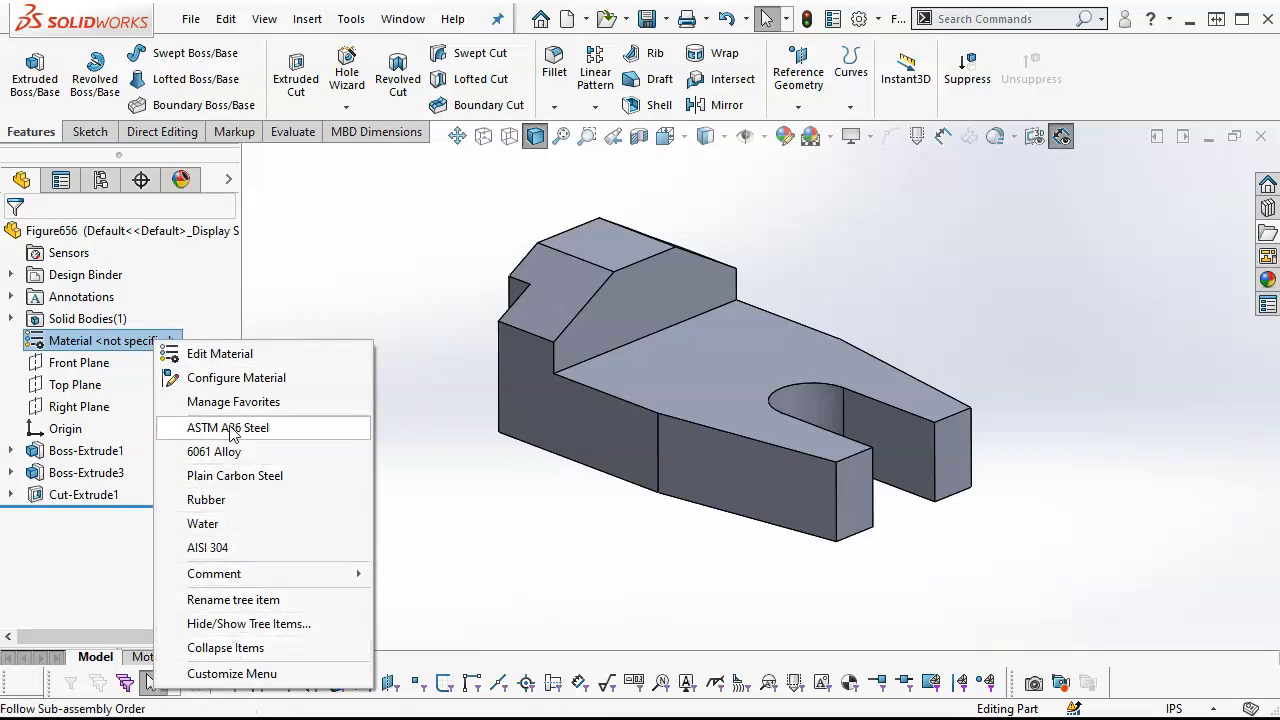
click(232, 360)
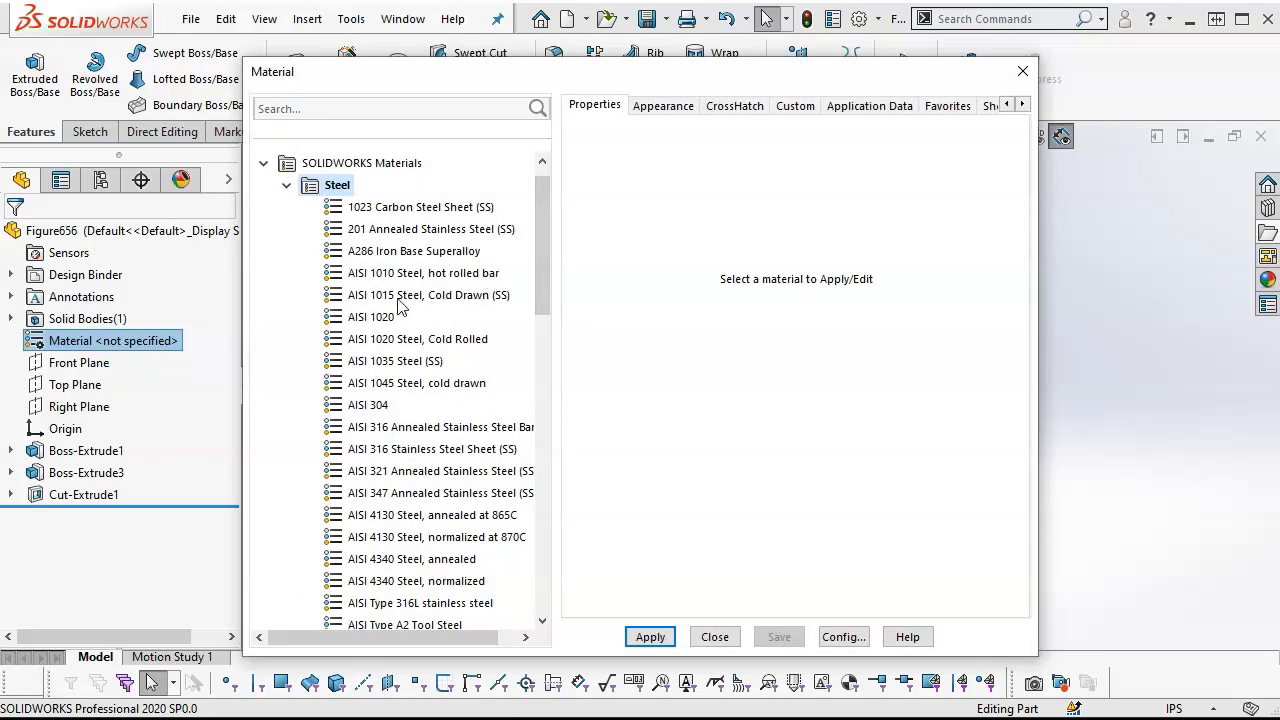
mouse_move(401, 302)
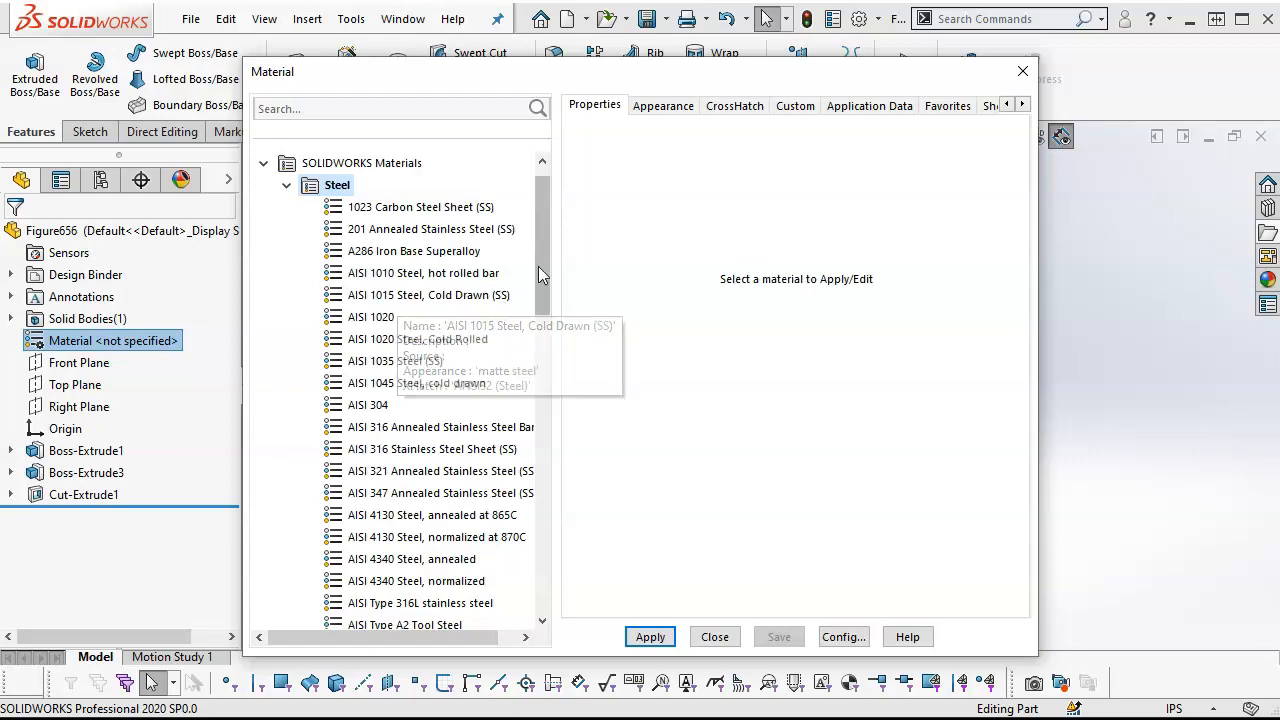
drag(538, 263, 538, 273)
mouse_move(409, 302)
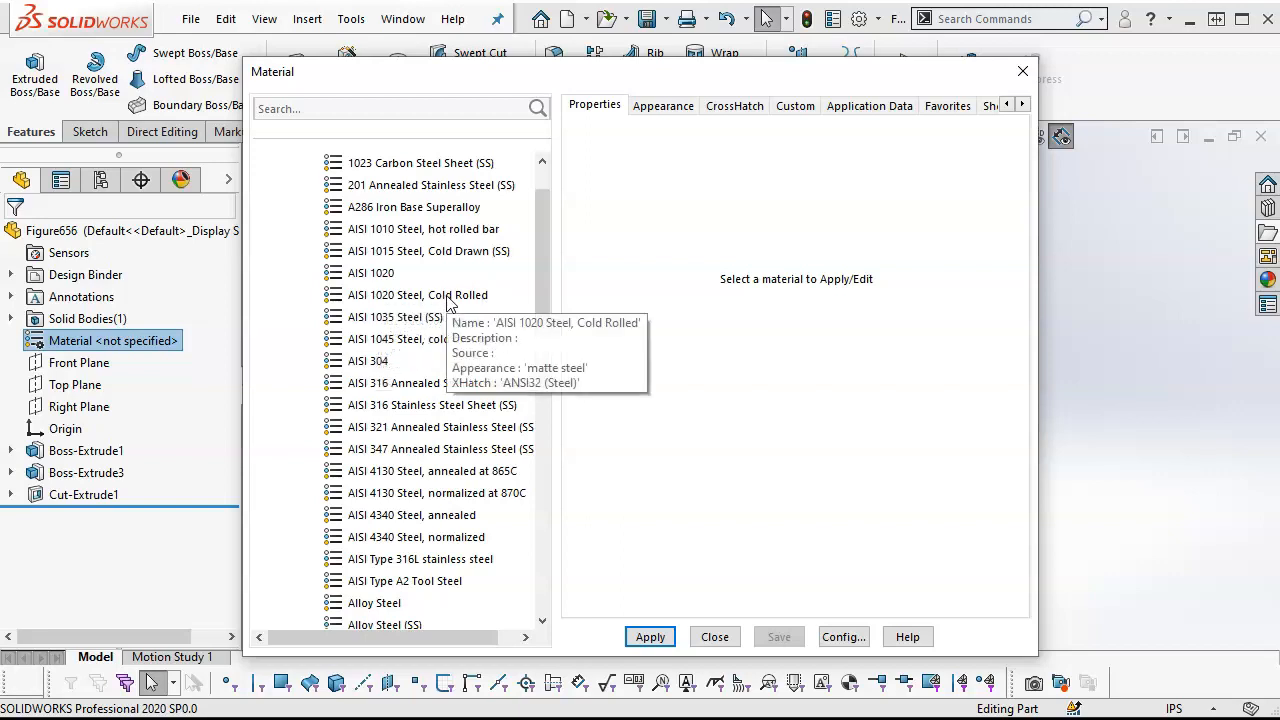
mouse_move(391, 278)
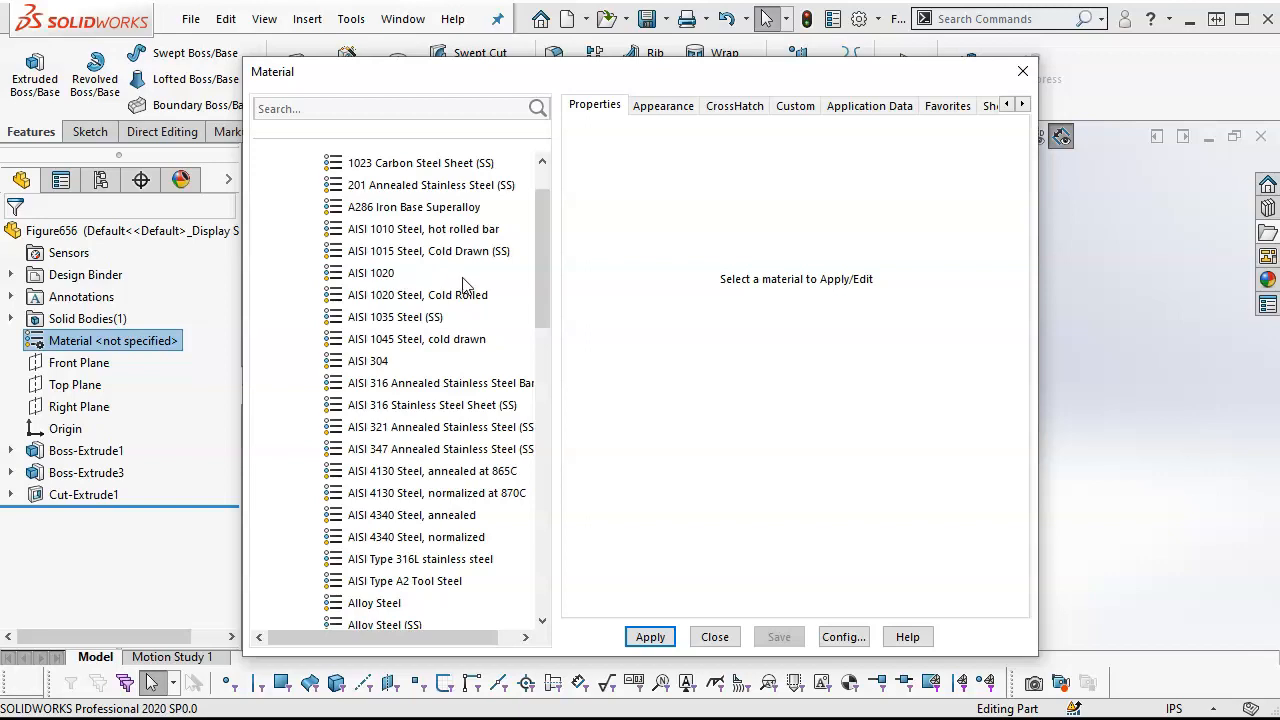
click(380, 273)
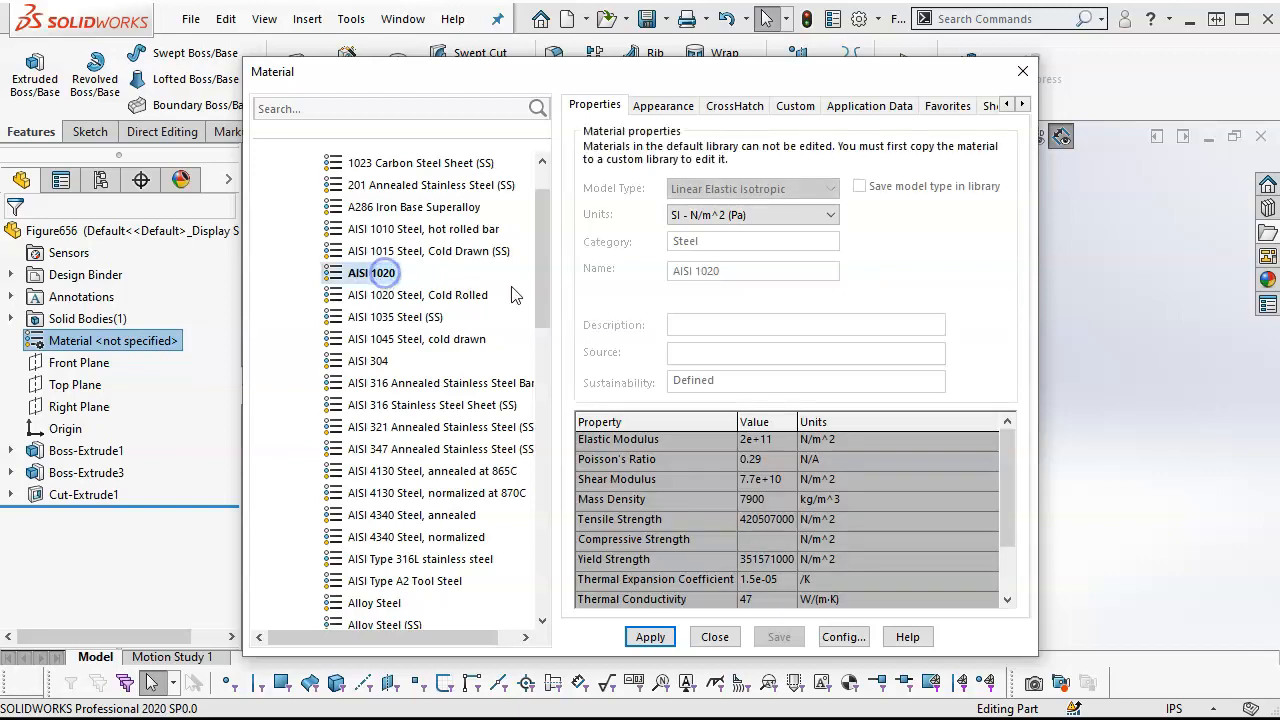
click(655, 633)
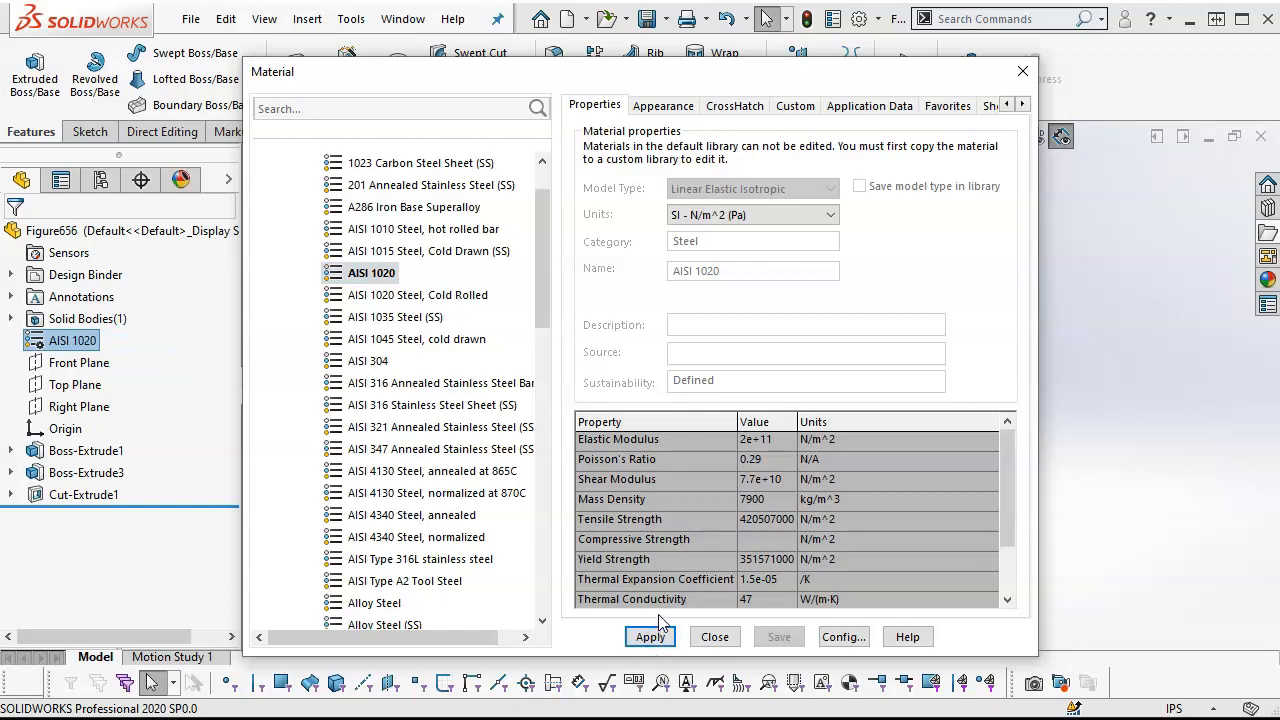
click(714, 637)
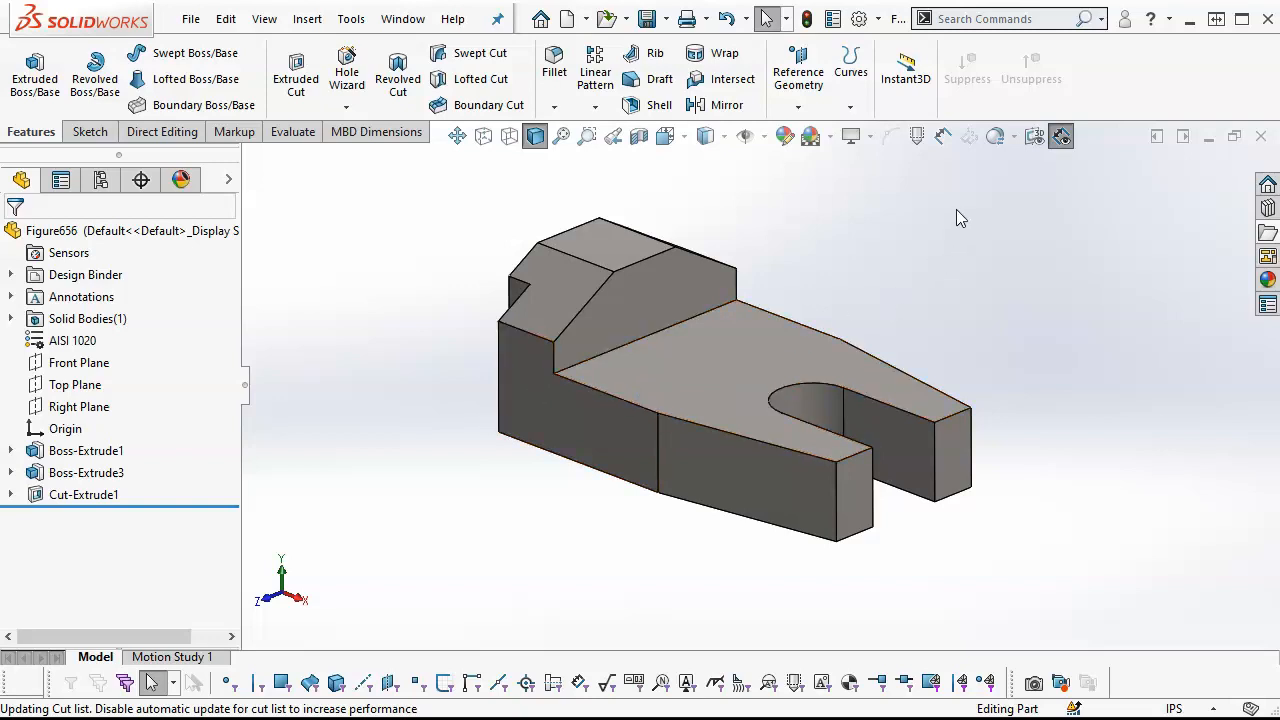
Turn on RealView Graphics, Shadows In Shaded Mode, Ambient Occlusion and Perspective for the model display
click(873, 140)
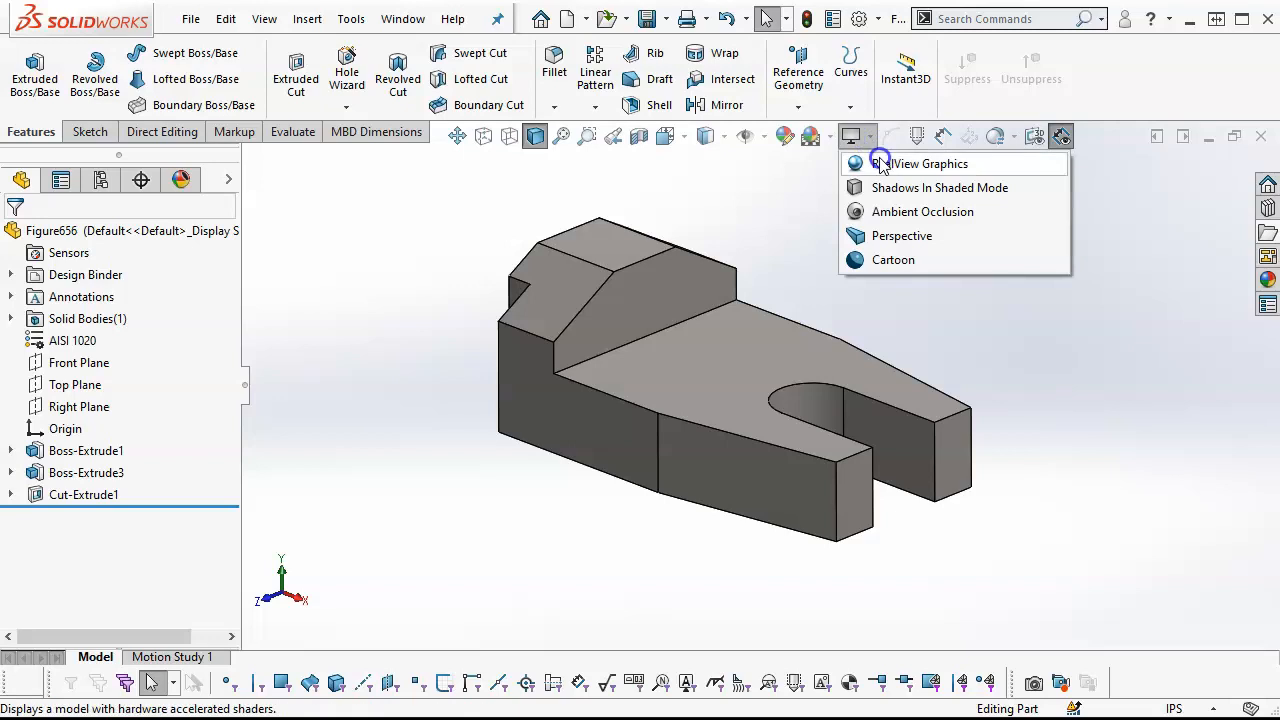
click(880, 165)
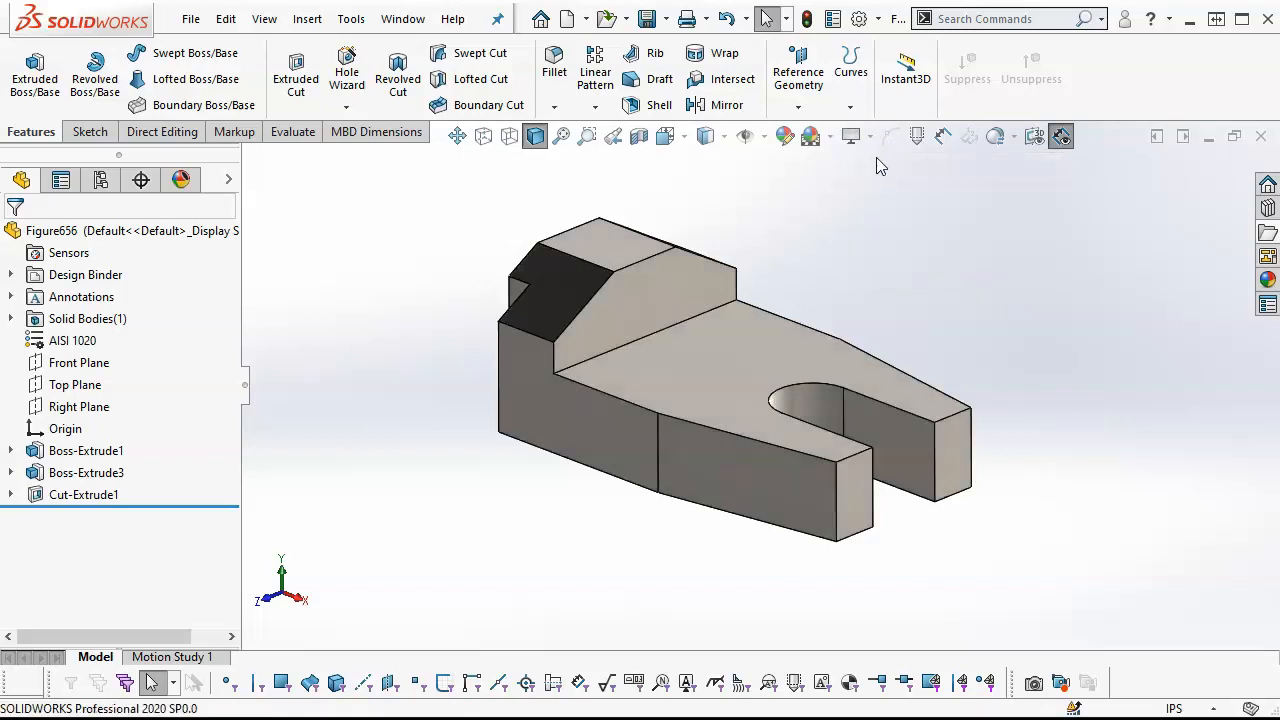
click(868, 141)
click(879, 185)
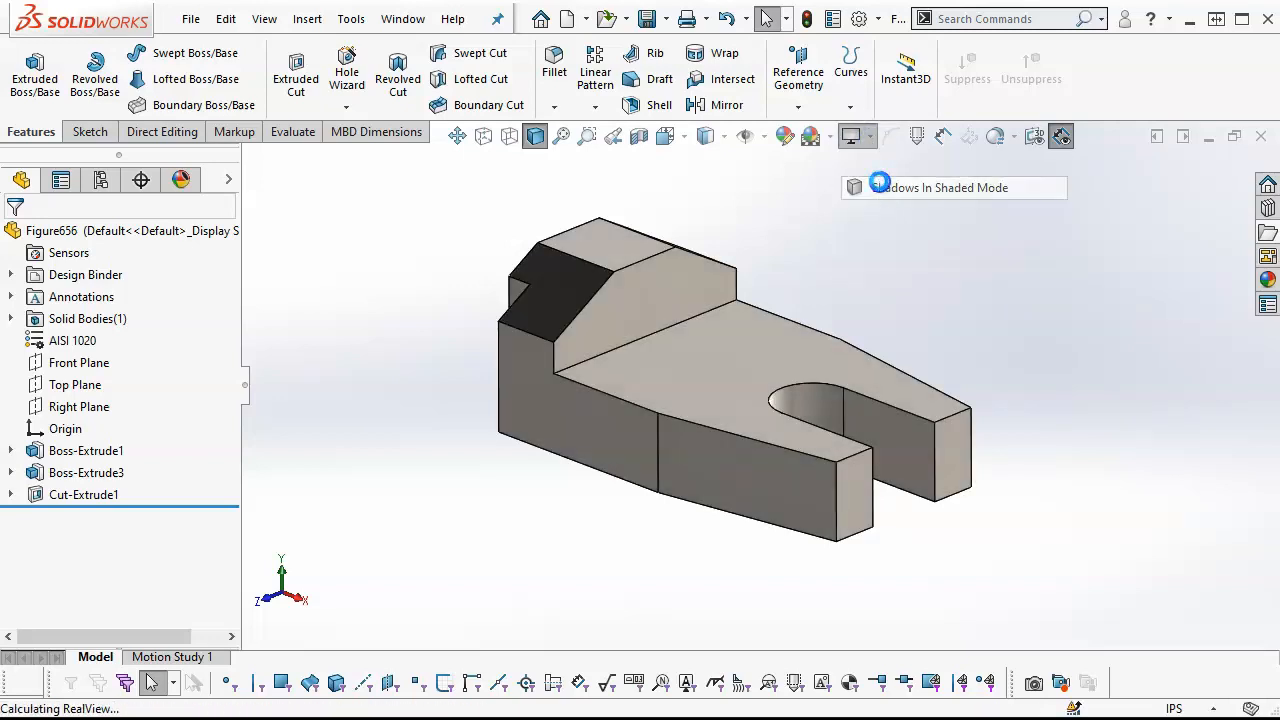
click(851, 136)
click(884, 211)
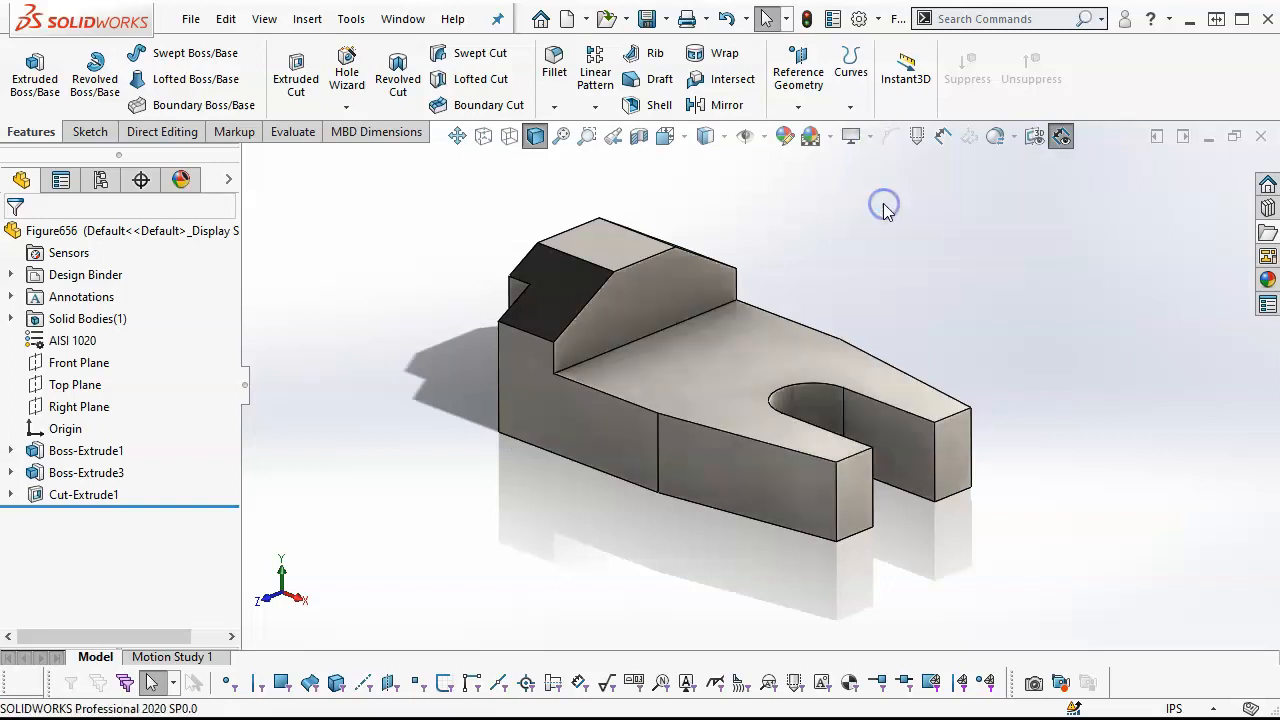
click(866, 136)
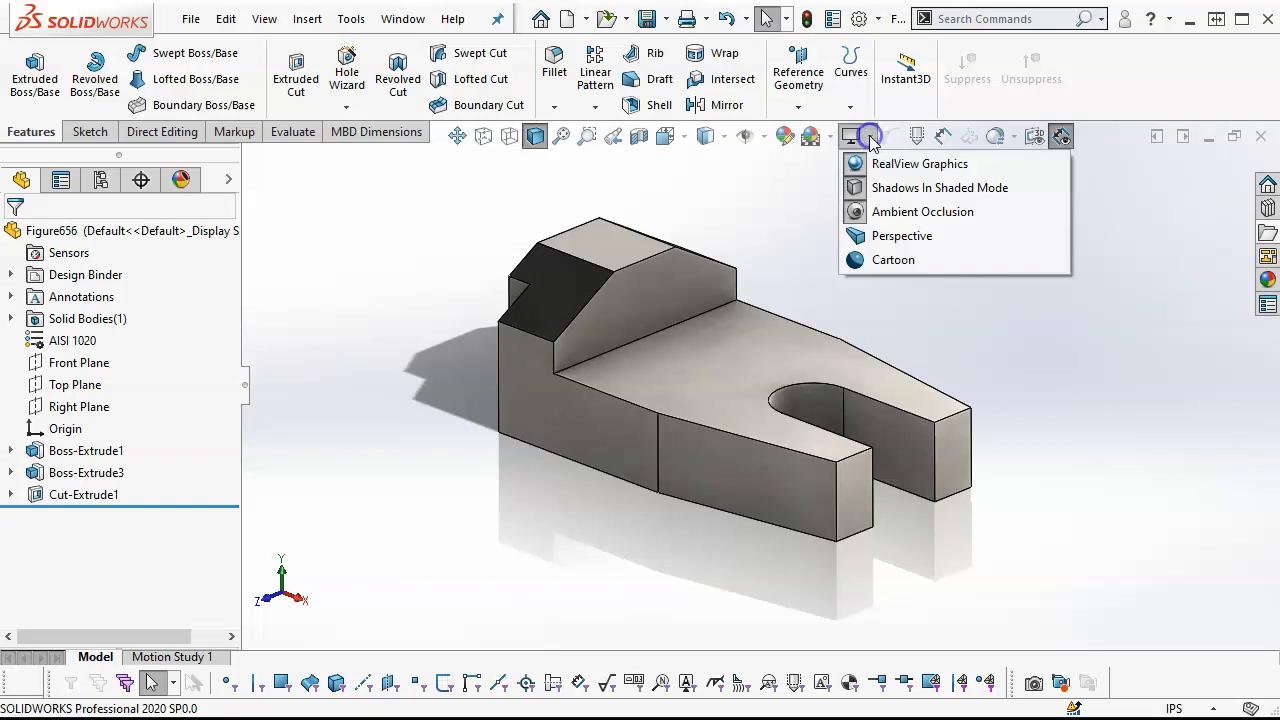
click(884, 238)
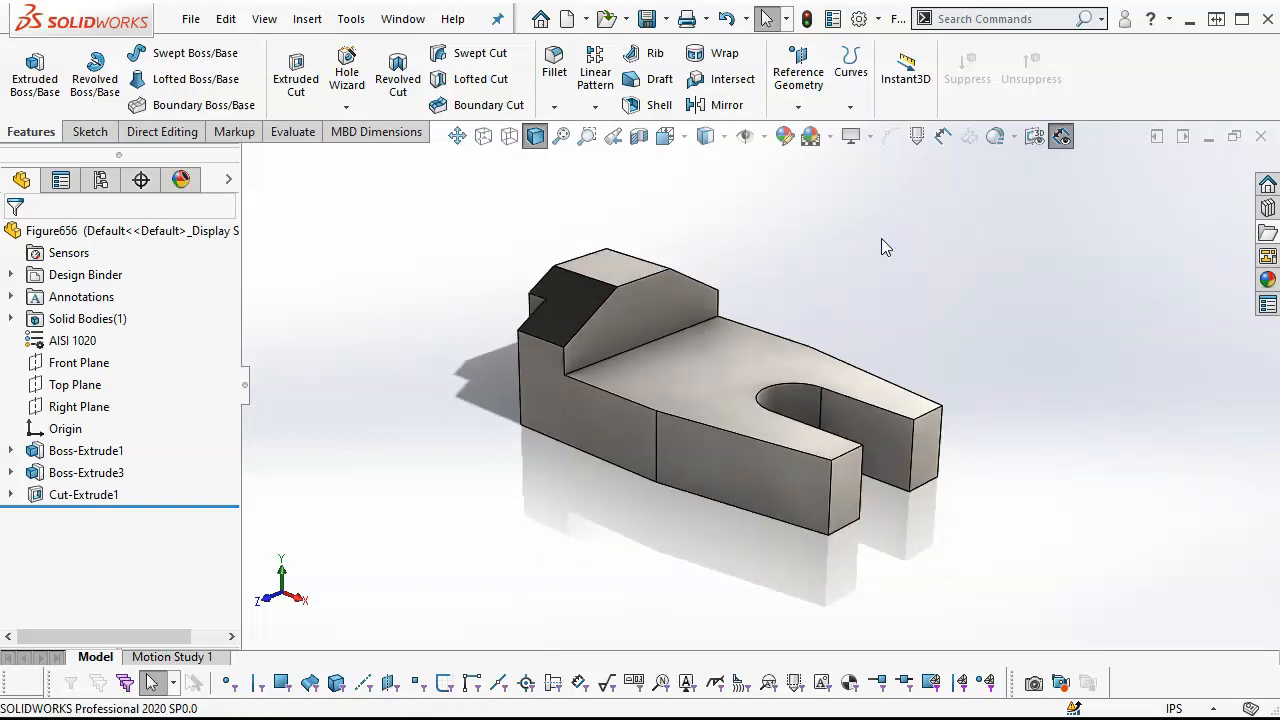
Turn off RealView Graphics, Shadows In Shaded Mode, Ambient Occlusion and Perspective for the model display
key(ctrl+1)
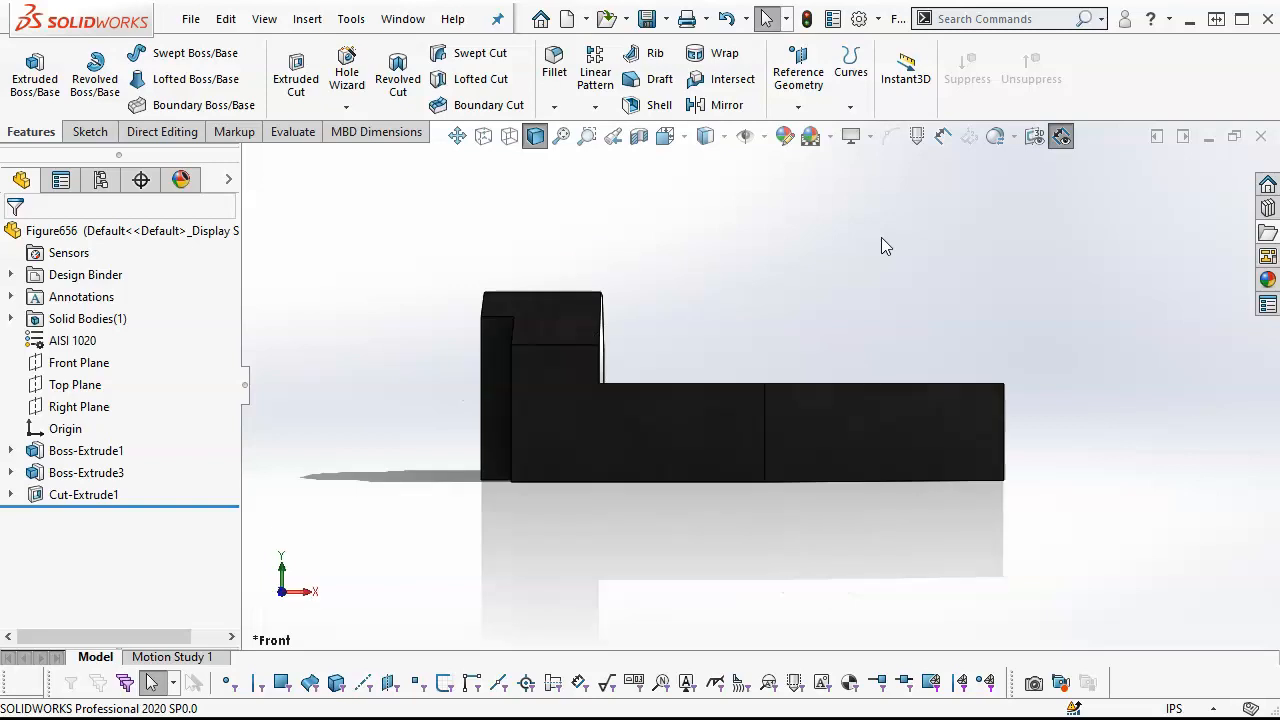
key(ctrl+5)
scroll(917, 442, down, 5)
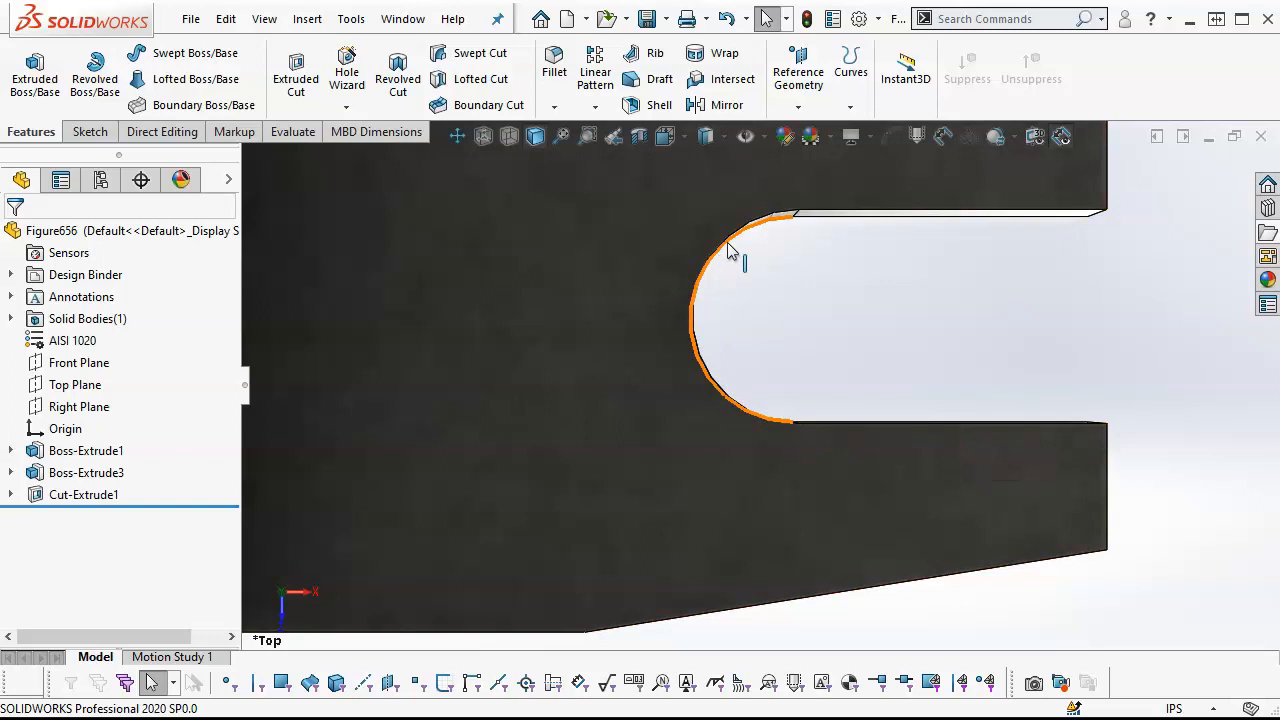
scroll(832, 346, down, 2)
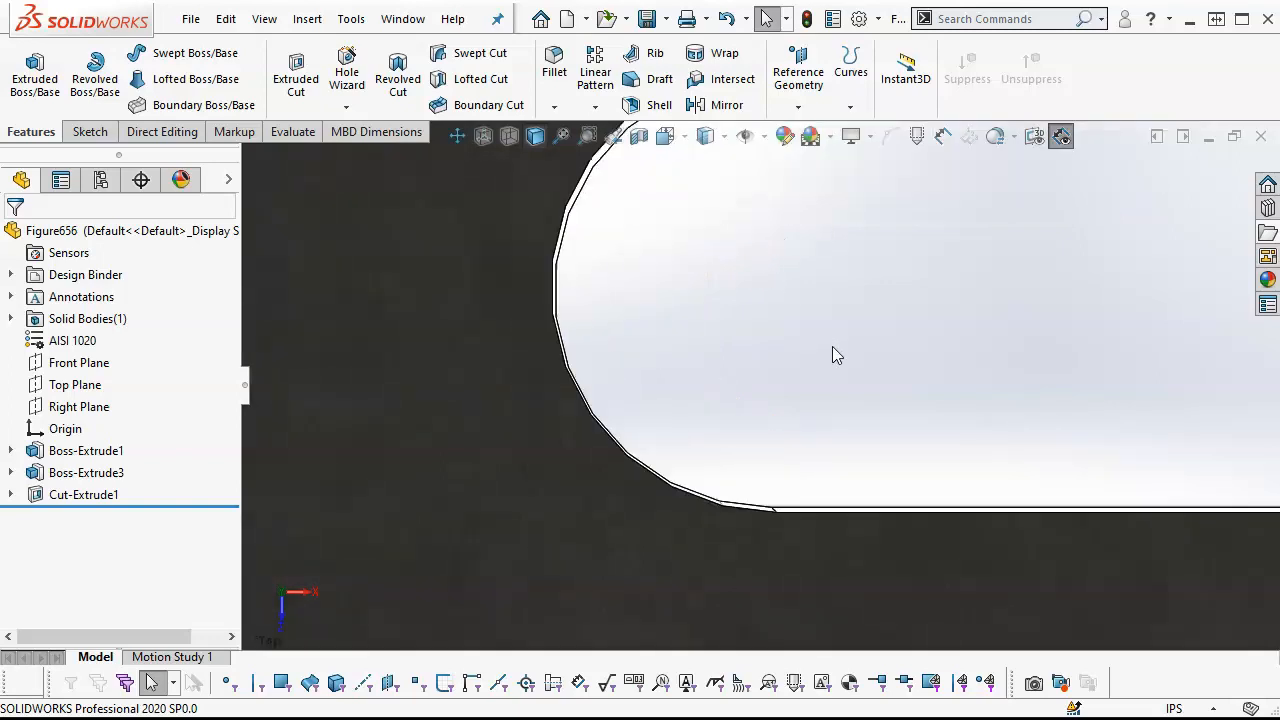
scroll(832, 346, up, 6)
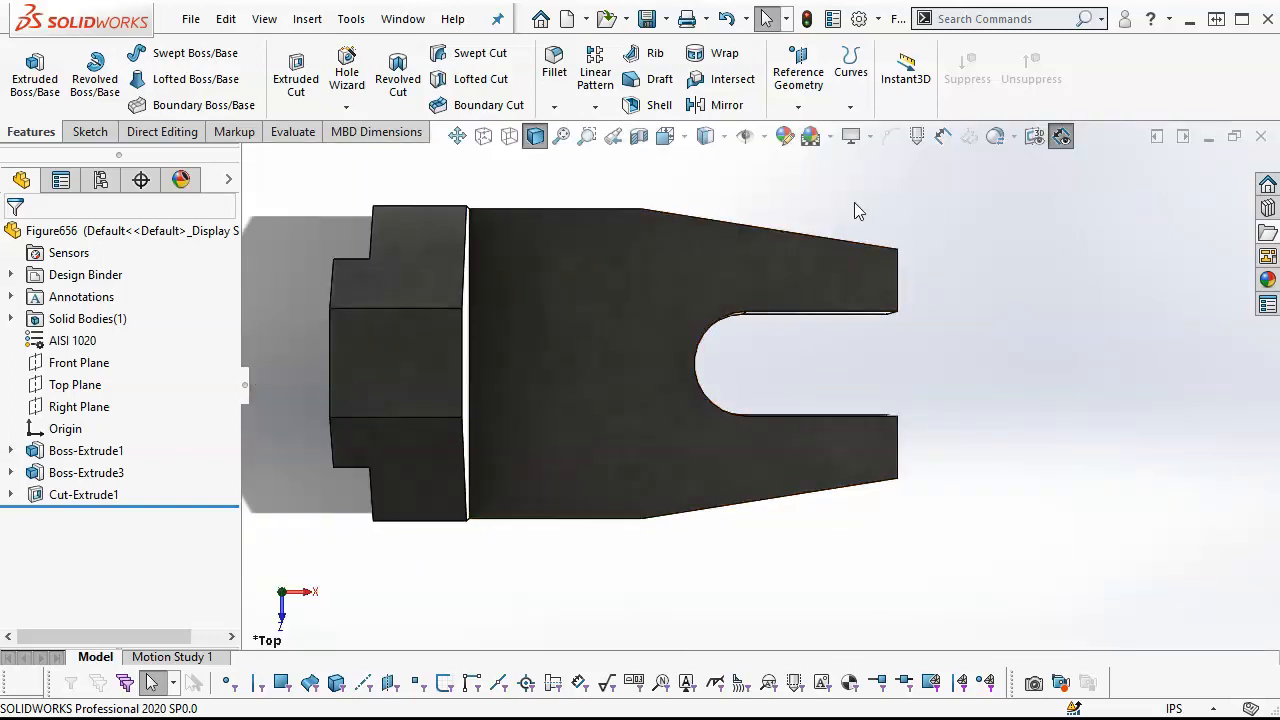
click(853, 137)
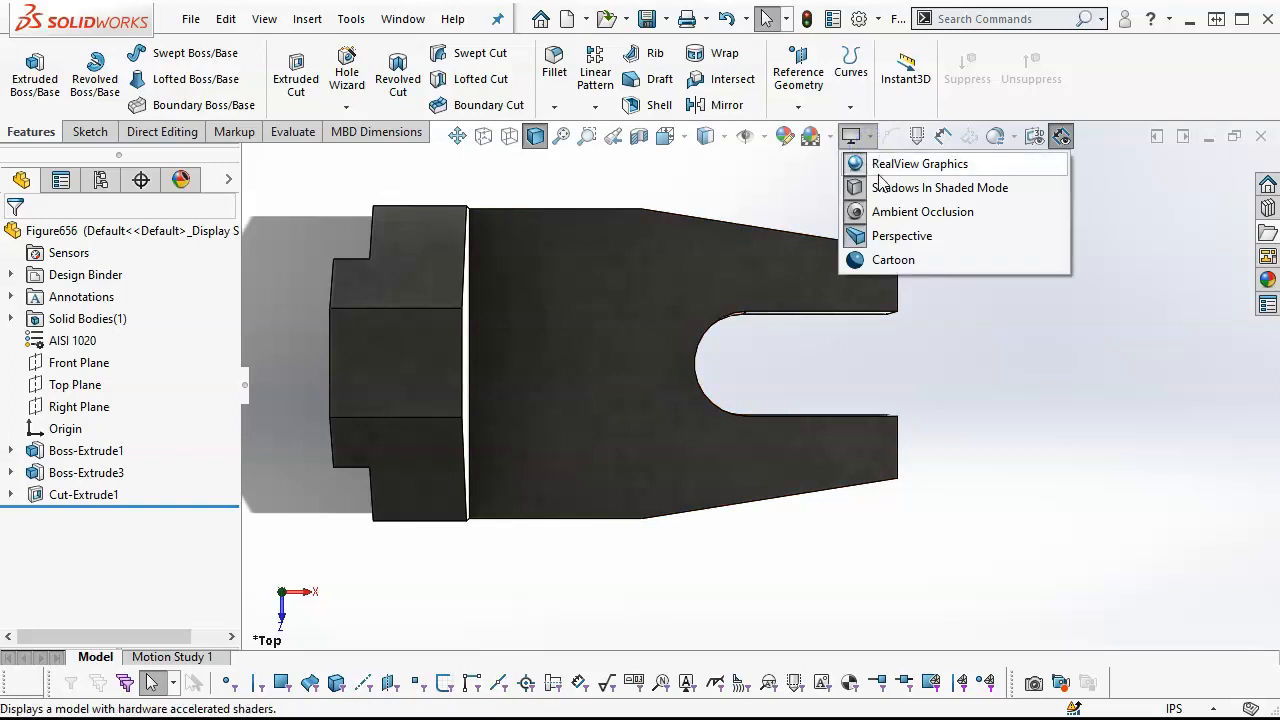
click(880, 167)
click(869, 136)
click(874, 185)
click(873, 137)
click(870, 211)
click(871, 137)
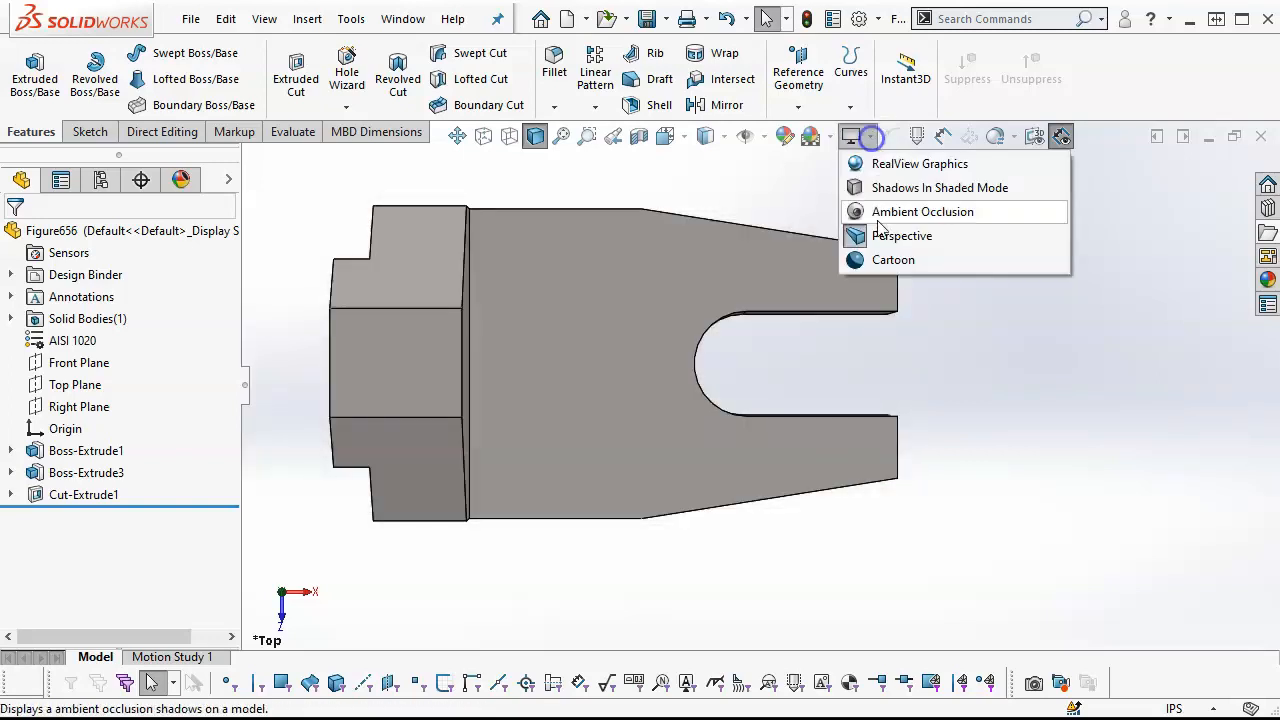
click(879, 237)
Evaluate the mass properties of the finished finger guide part
scroll(928, 388, down, 6)
scroll(860, 386, up, 11)
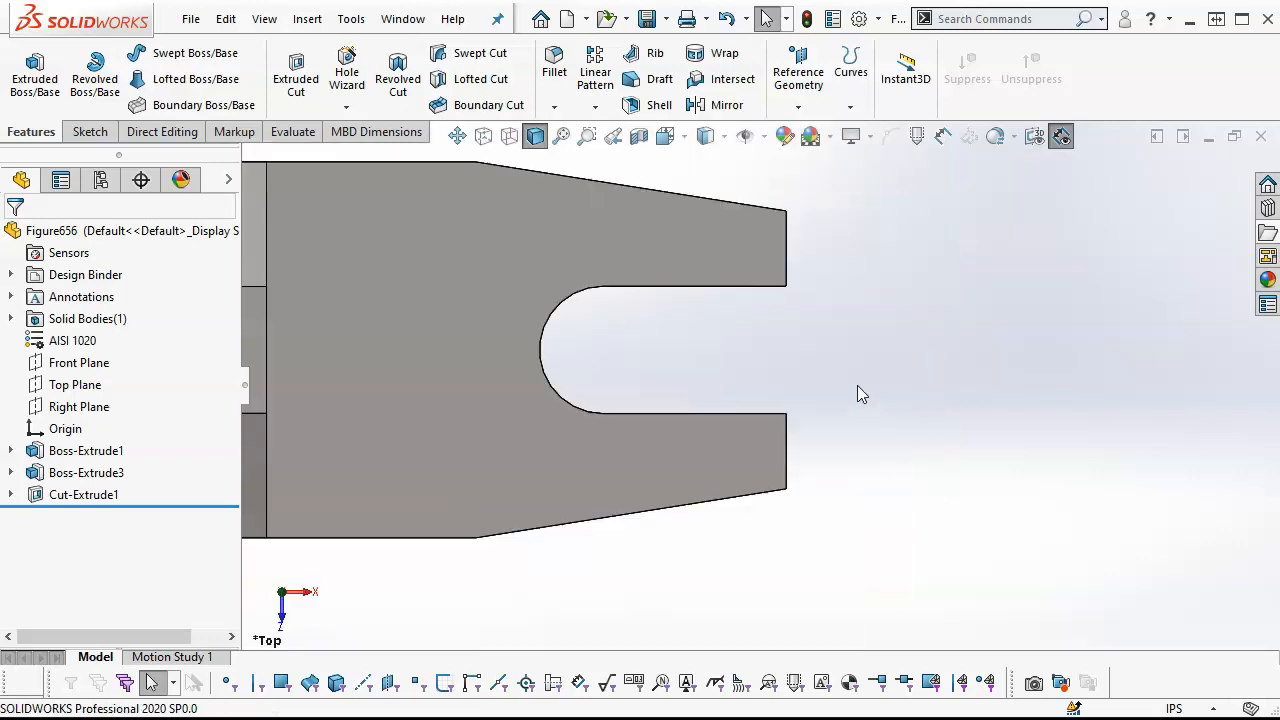
mouse_move(806, 388)
middle_down()
mouse_move(808, 240)
mouse_move(689, 234)
mouse_move(775, 231)
middle_up()
scroll(643, 338, down, 5)
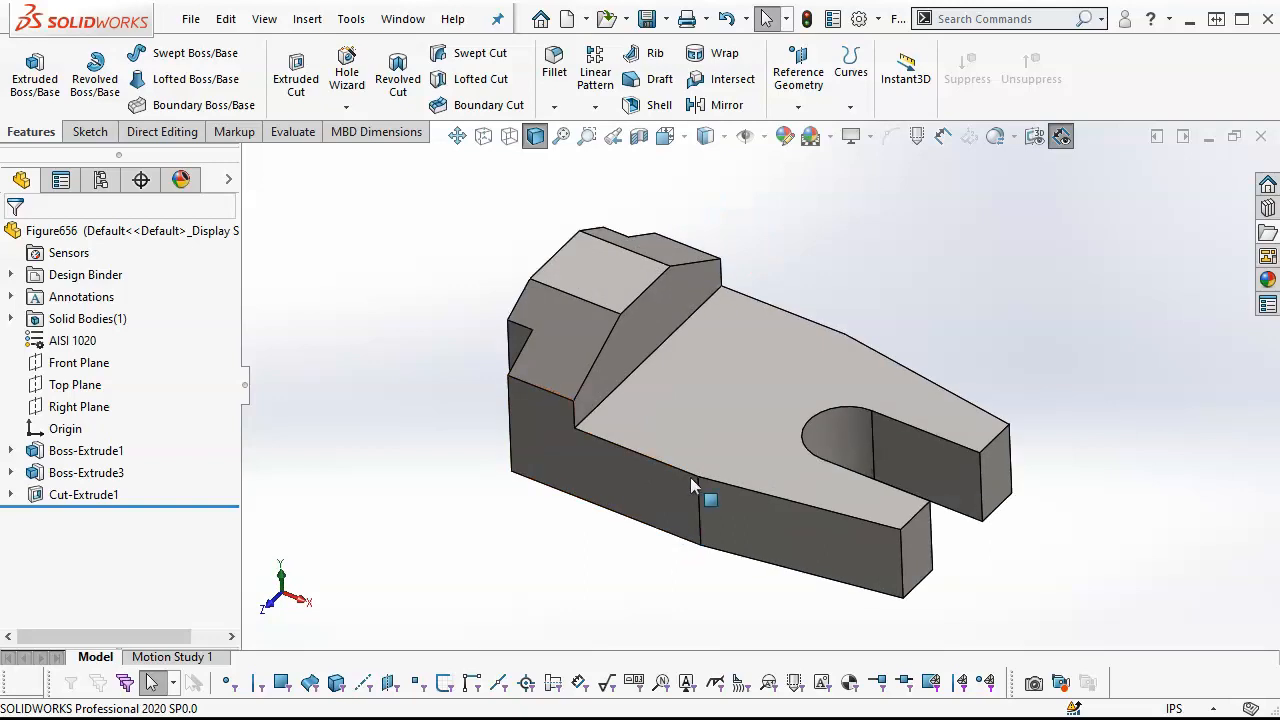
scroll(718, 440, up, 1)
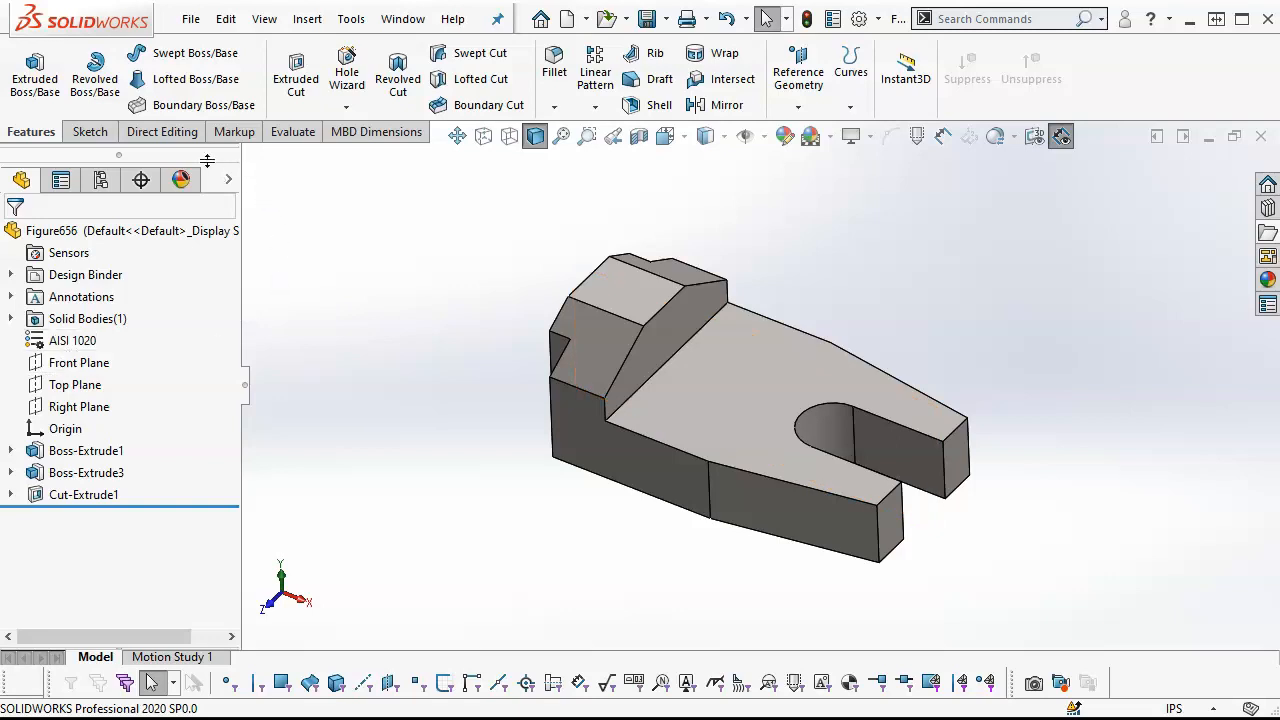
click(291, 131)
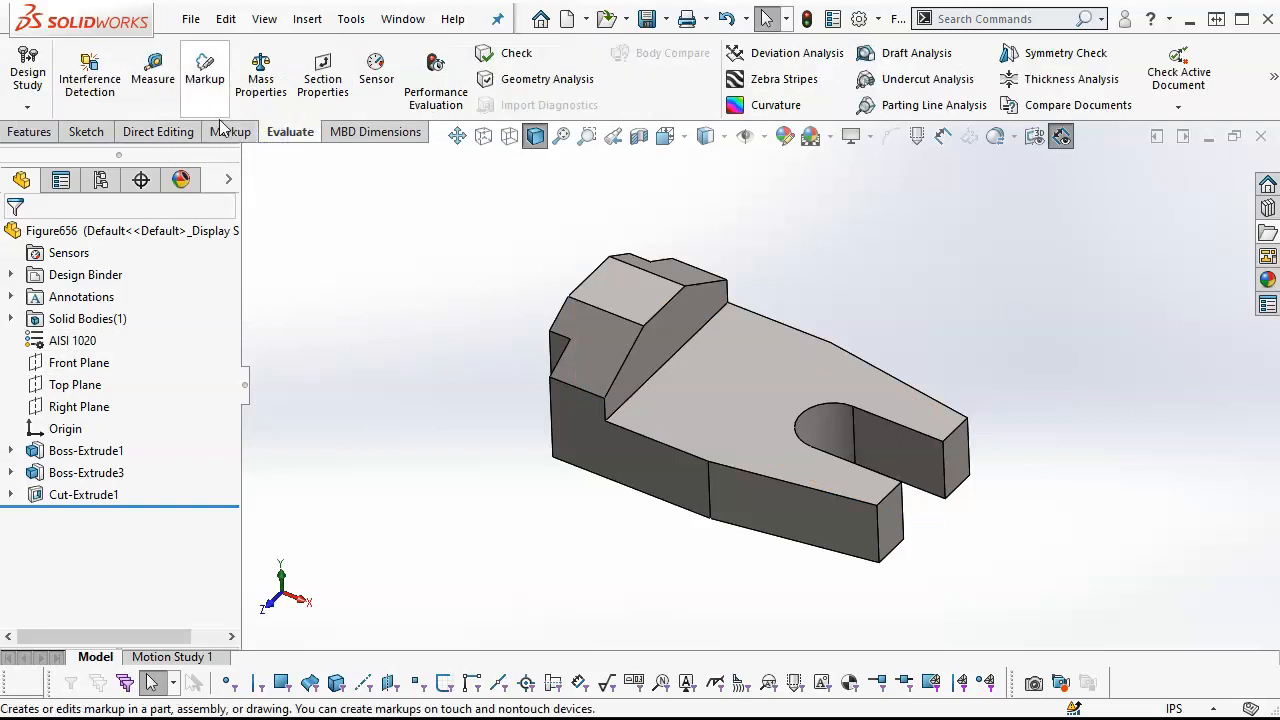
click(257, 76)
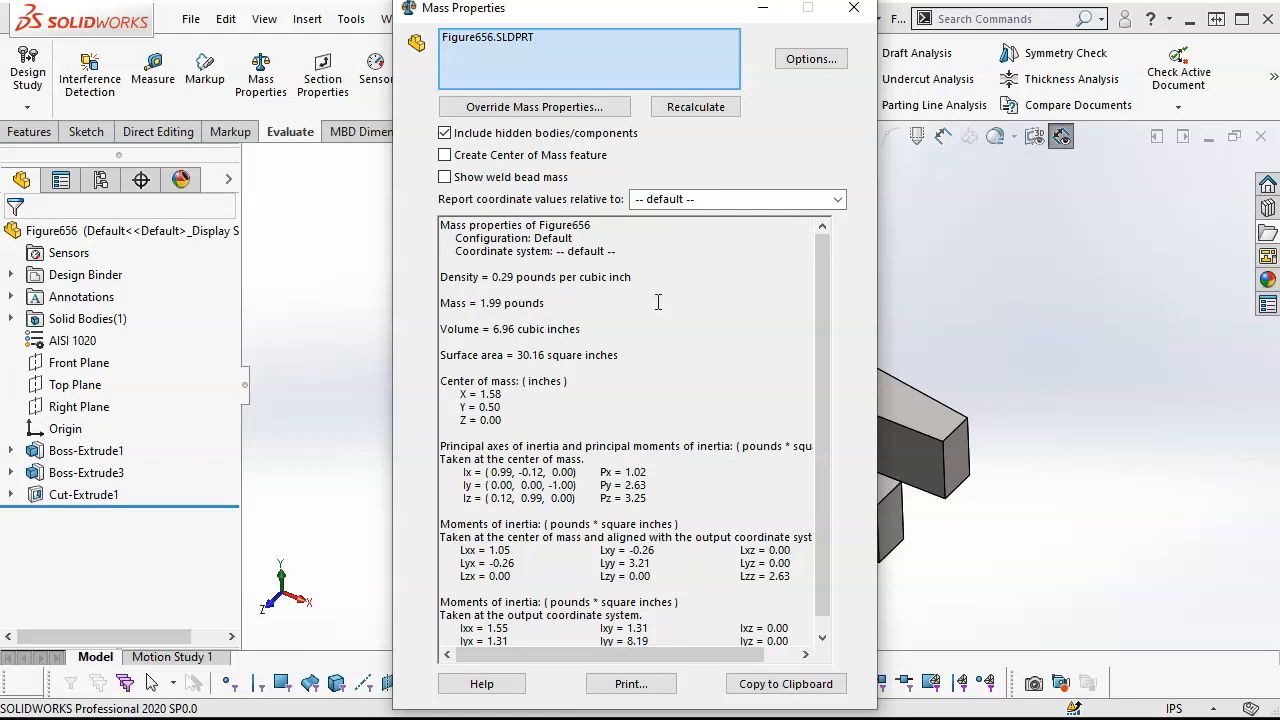
click(570, 117)
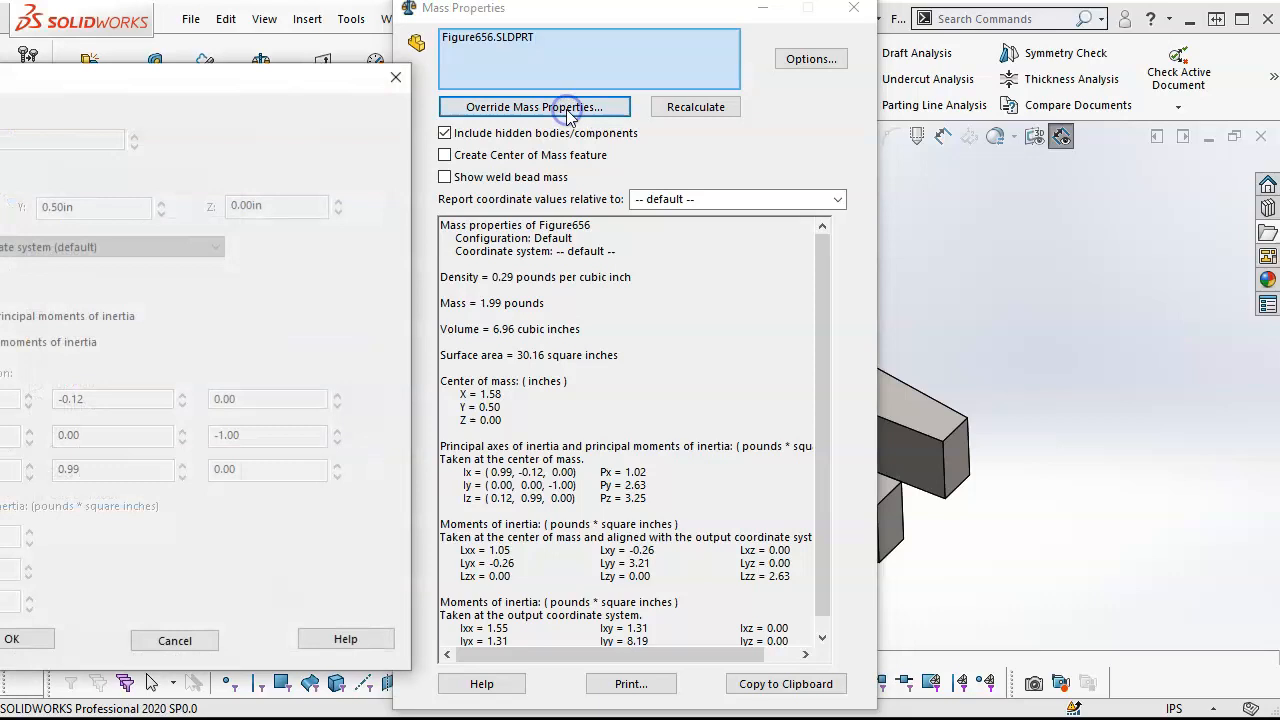
drag(257, 87, 548, 69)
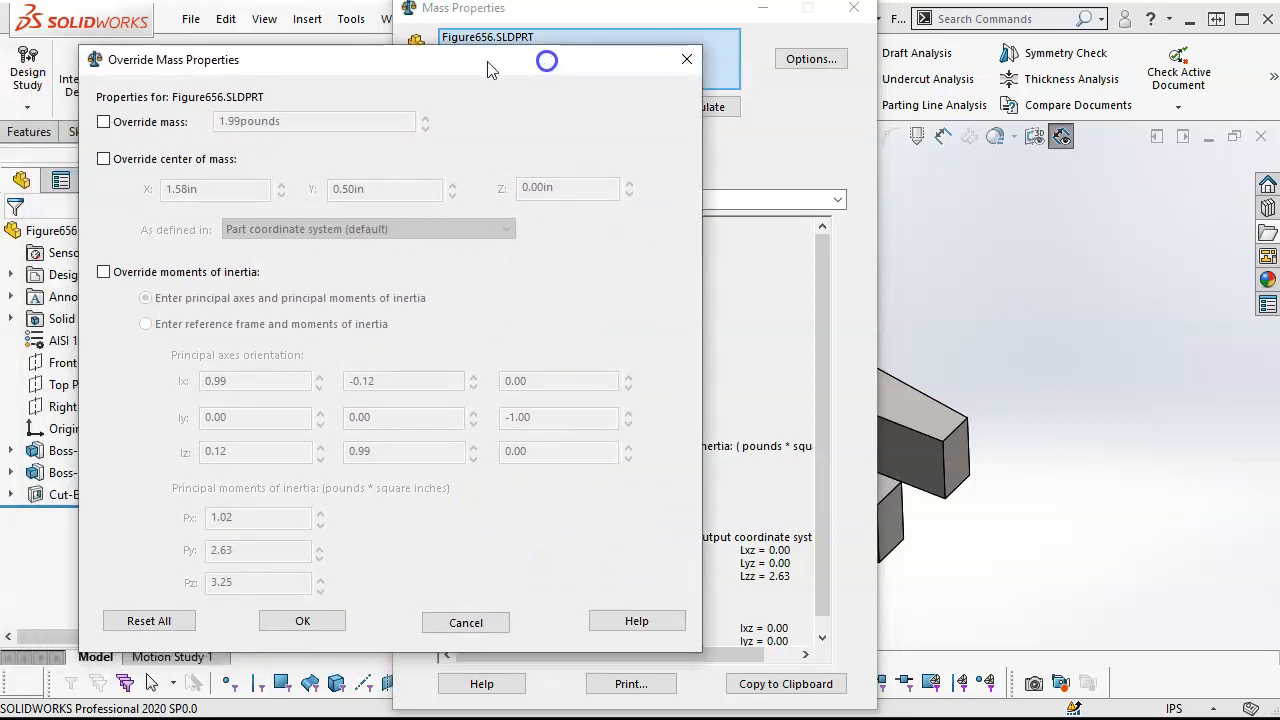
click(442, 622)
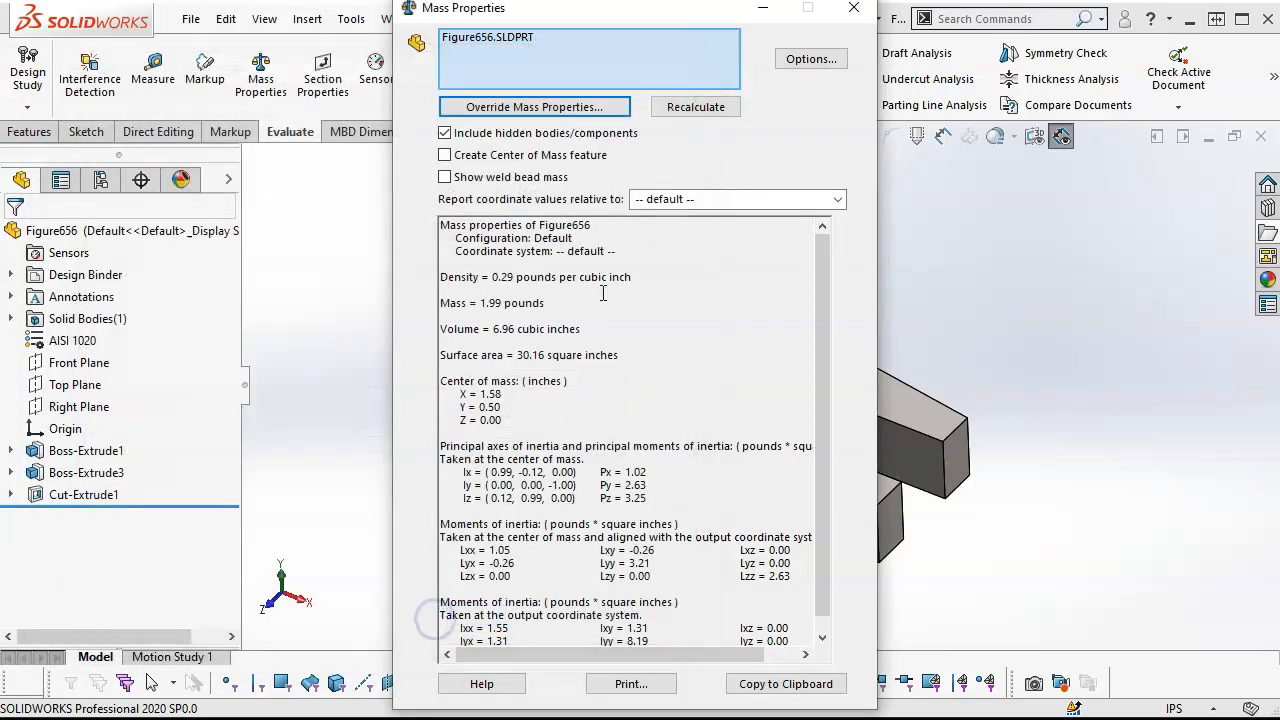
Set custom units for the mass properties report, with mass in grams and per unit volume in millimeters^3
click(808, 62)
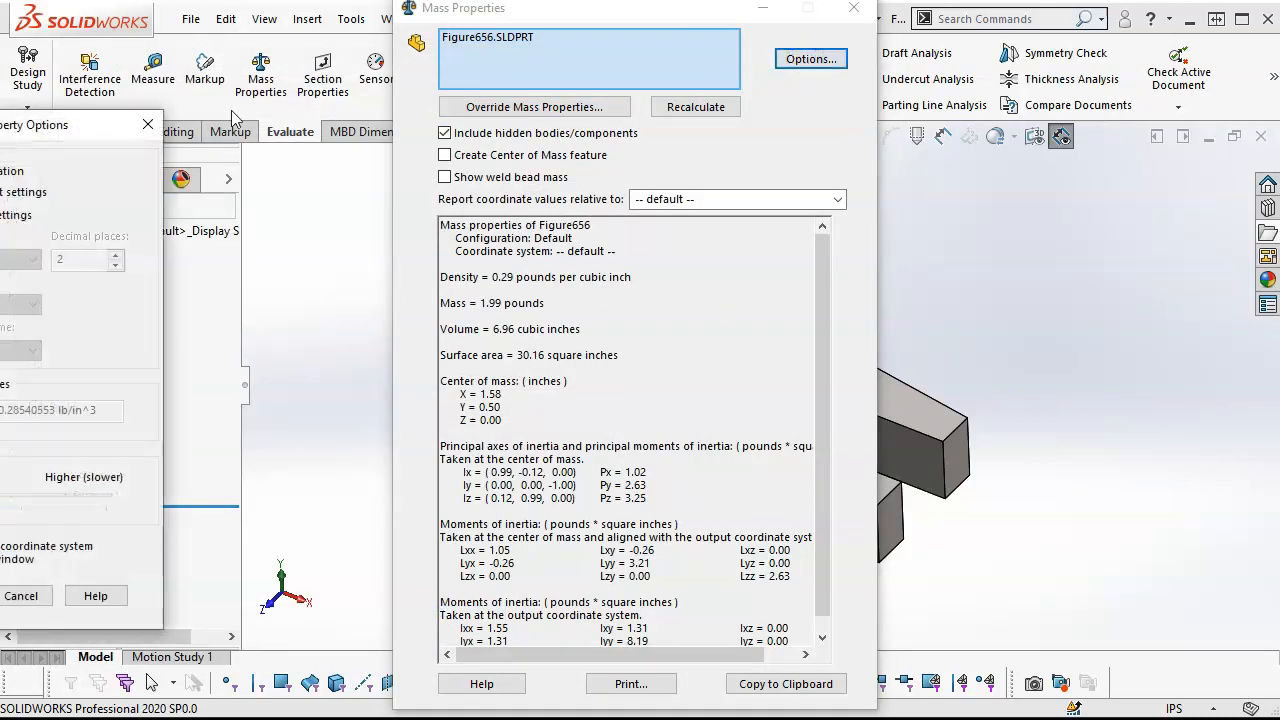
drag(132, 126, 649, 107)
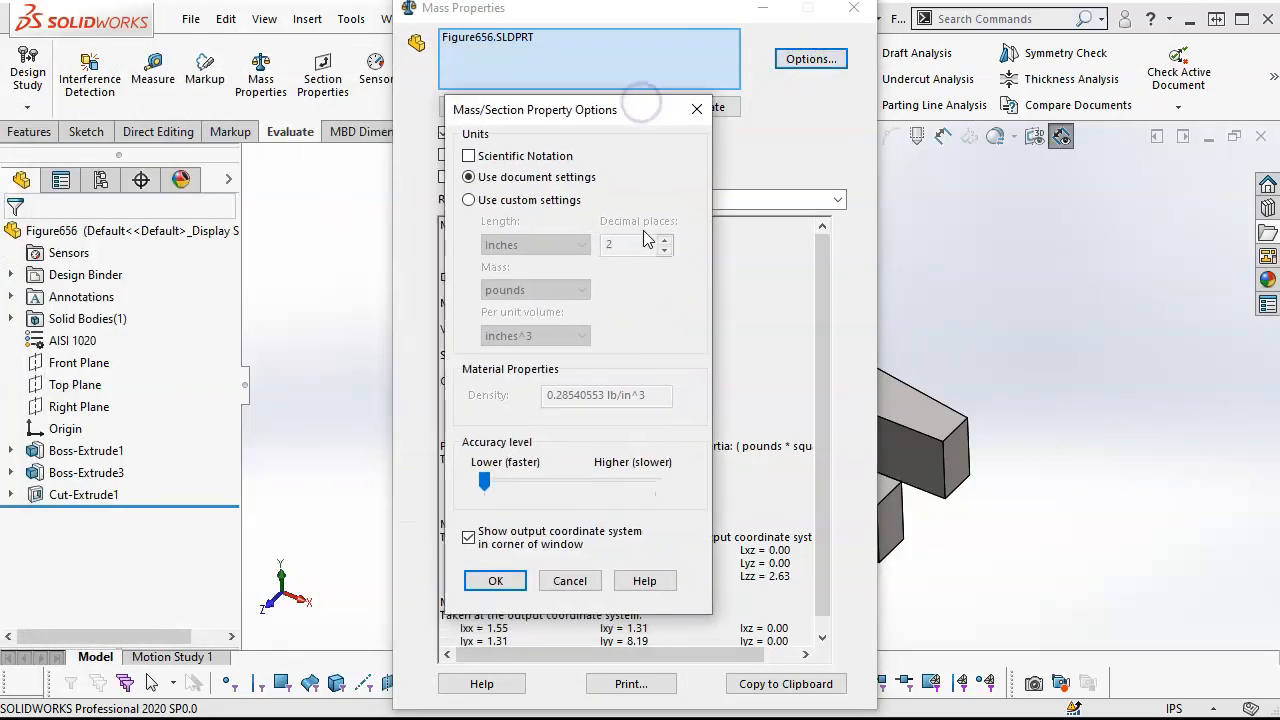
click(468, 200)
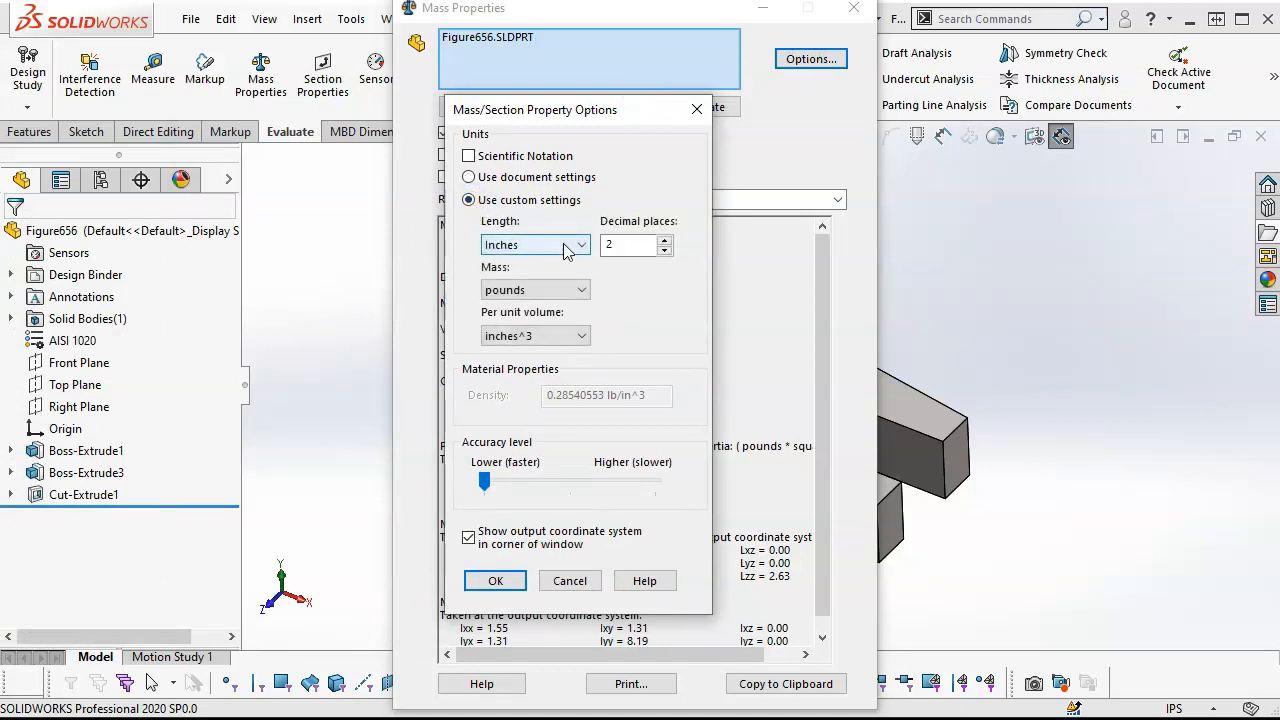
click(579, 288)
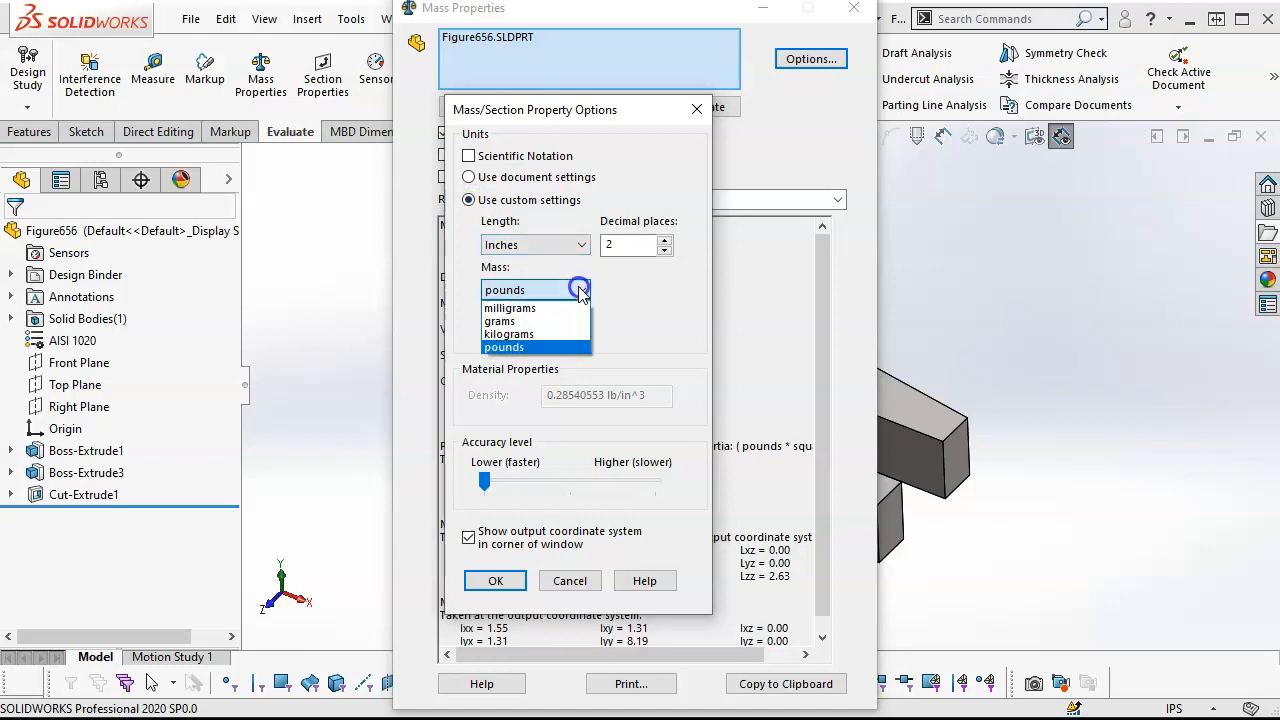
click(525, 321)
click(537, 336)
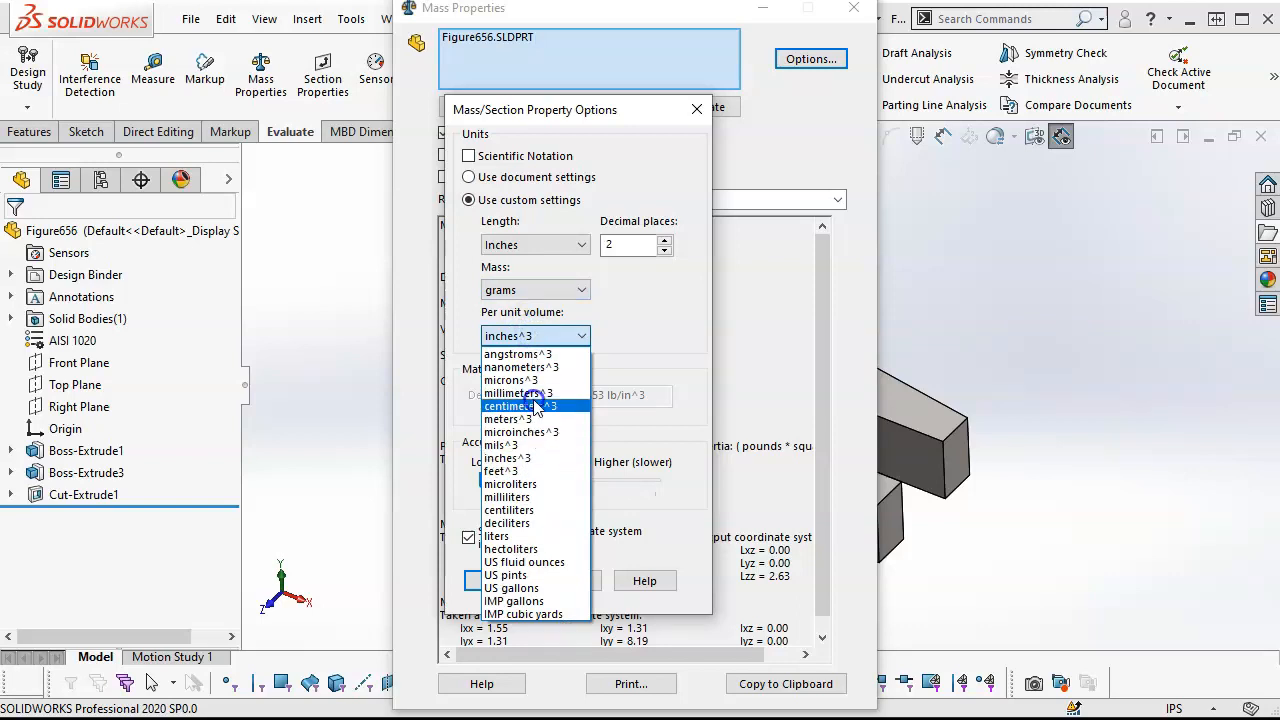
click(528, 406)
click(543, 341)
click(525, 394)
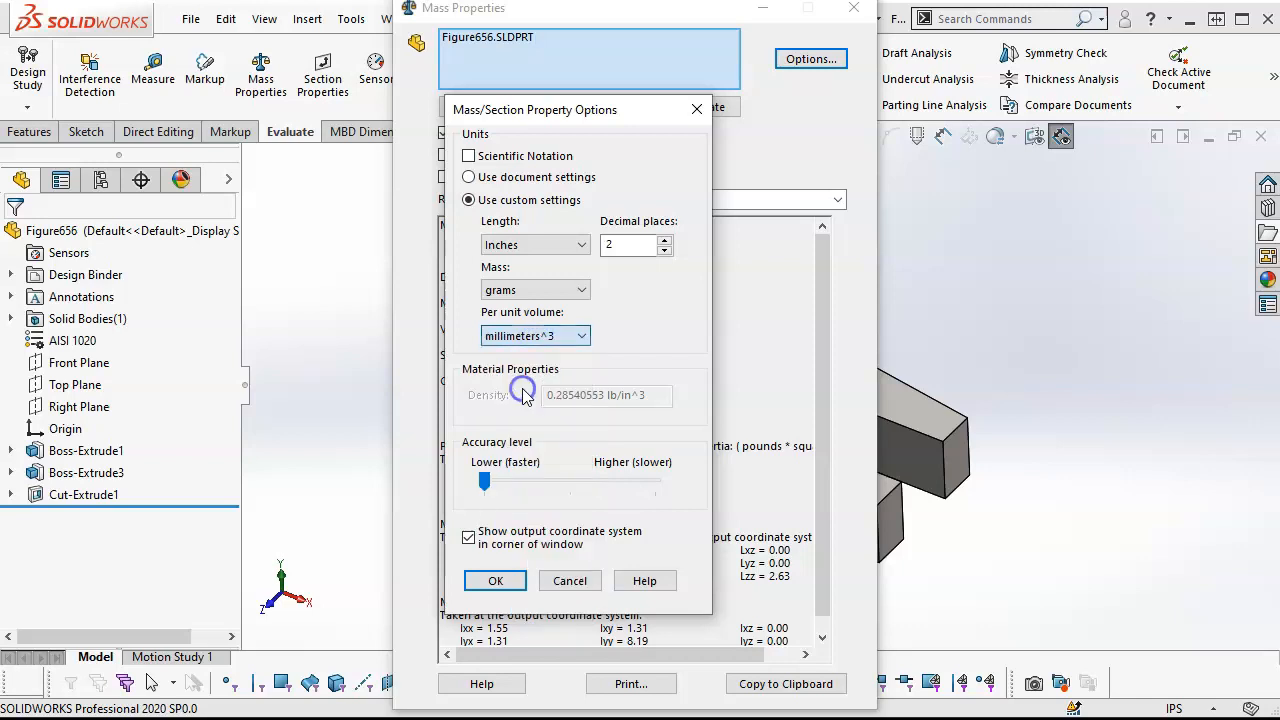
click(496, 574)
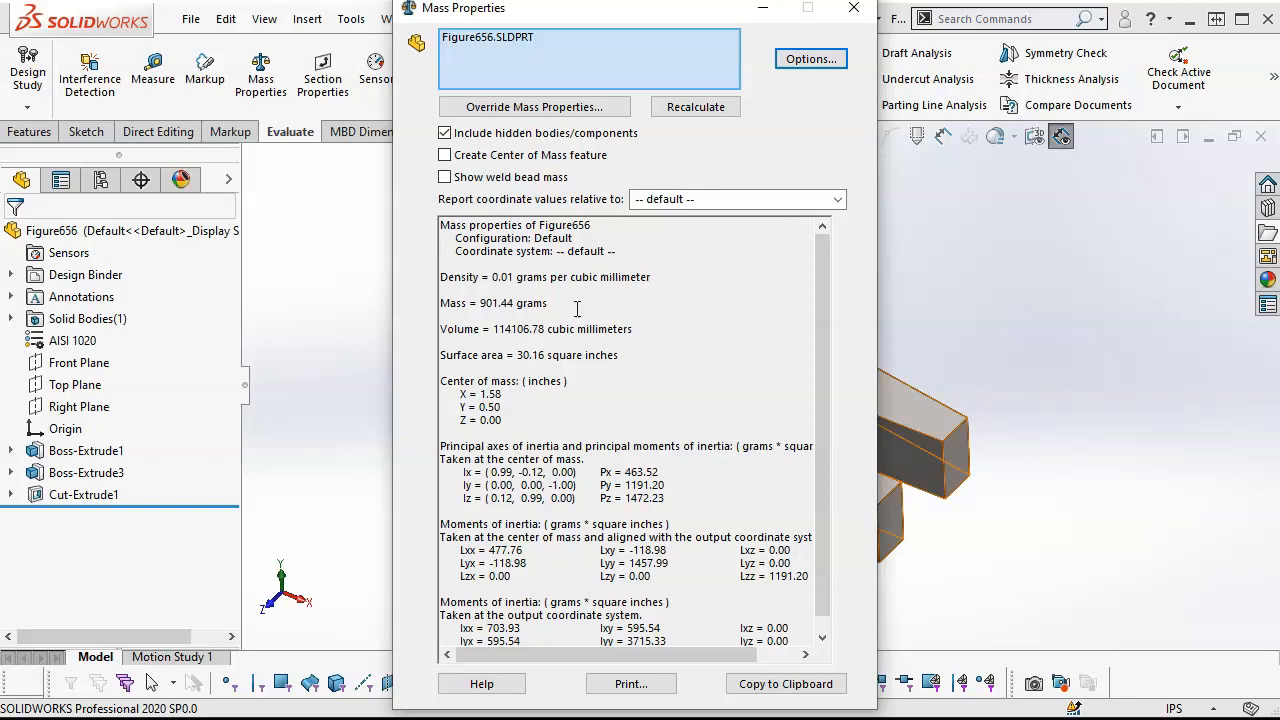
Return the mass properties report to the document's unit settings and close the report
click(788, 62)
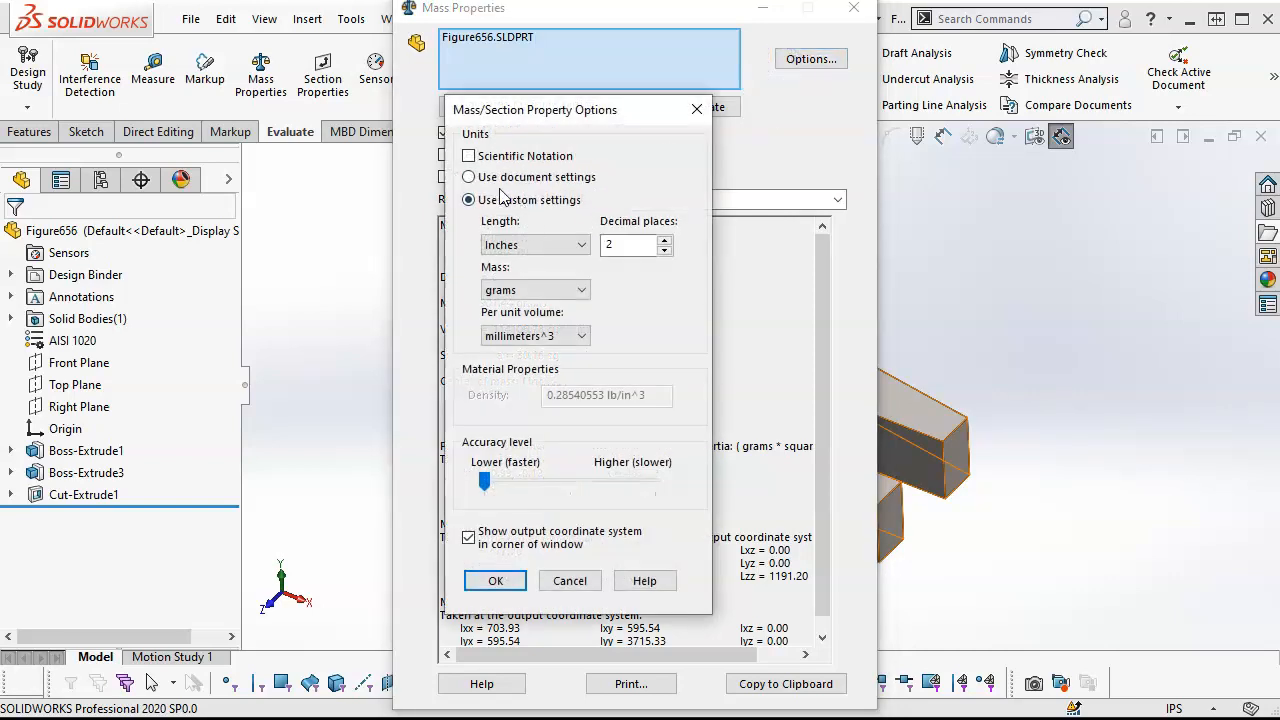
click(469, 177)
click(496, 580)
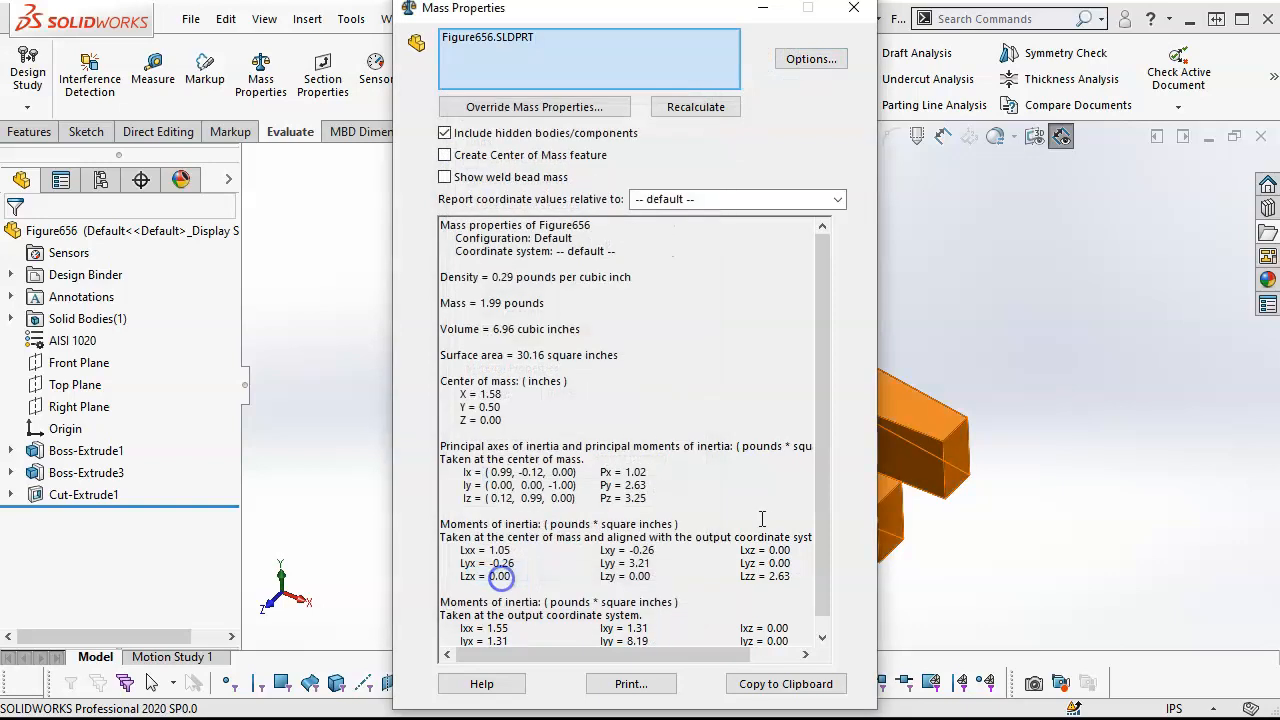
click(854, 9)
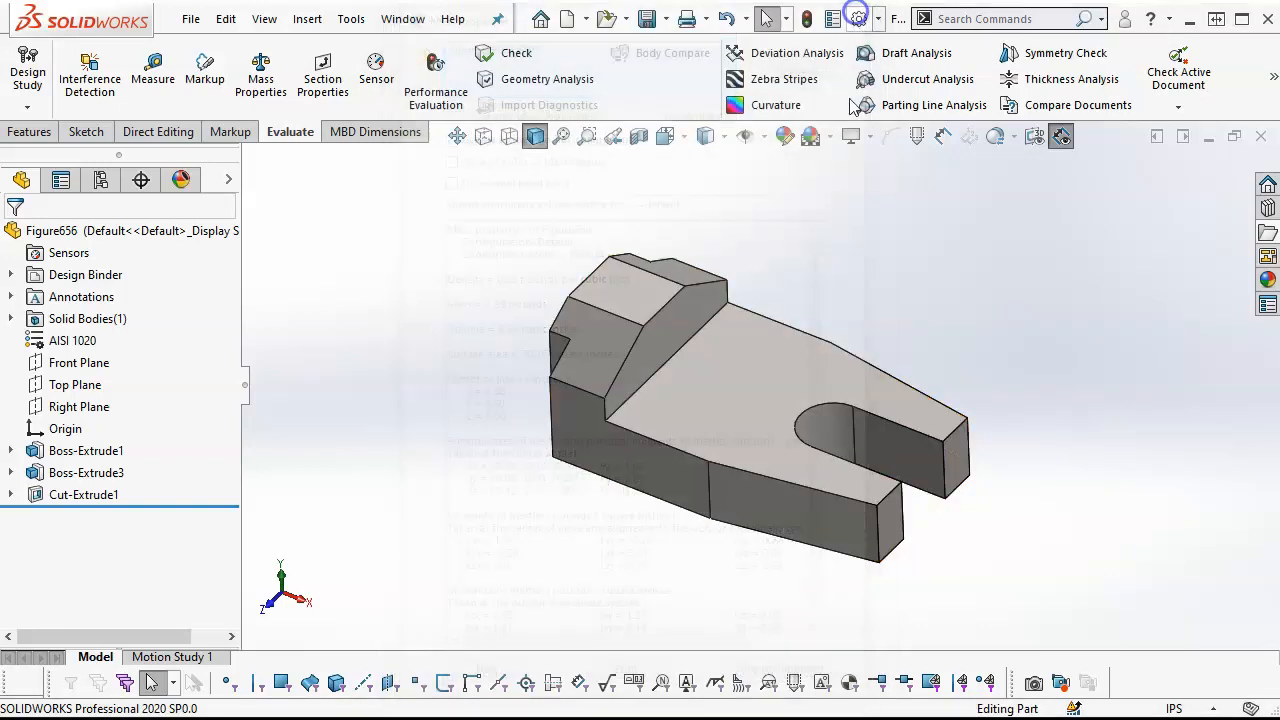
Switch the document units to MMGS (millimeter, gram, second) and evaluate the part's mass properties in those units
click(1174, 708)
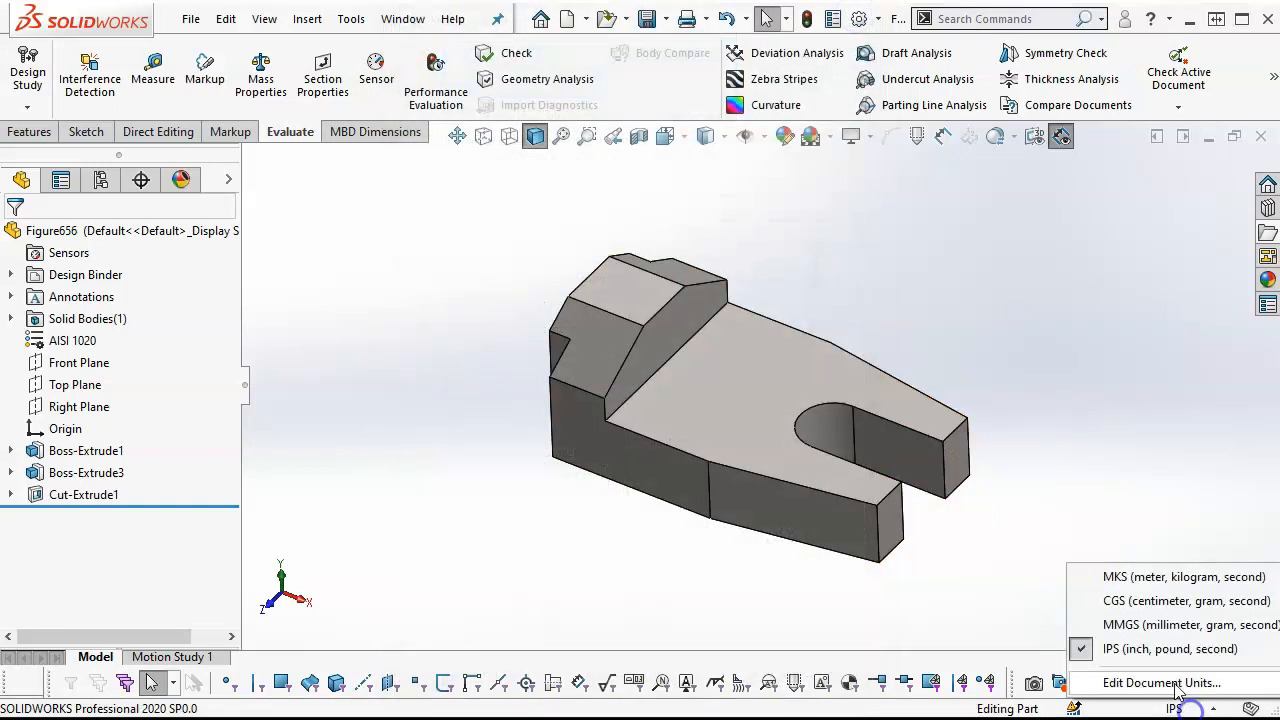
click(1137, 628)
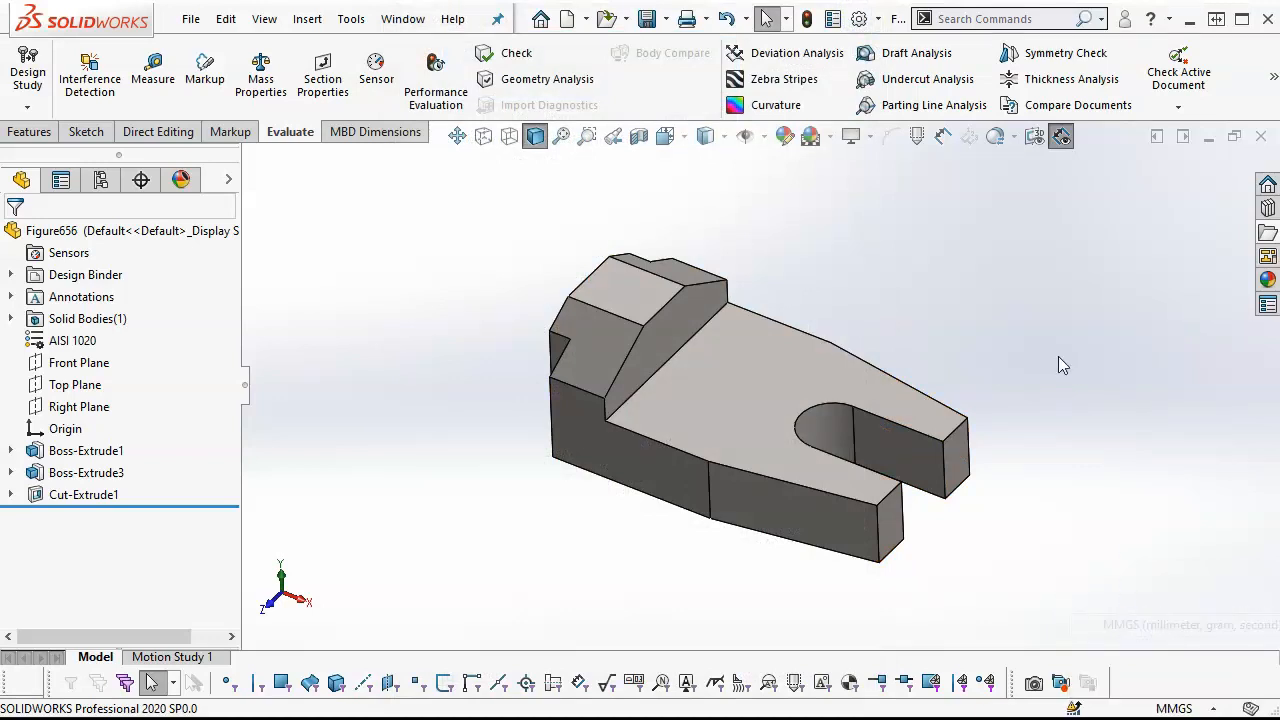
click(262, 80)
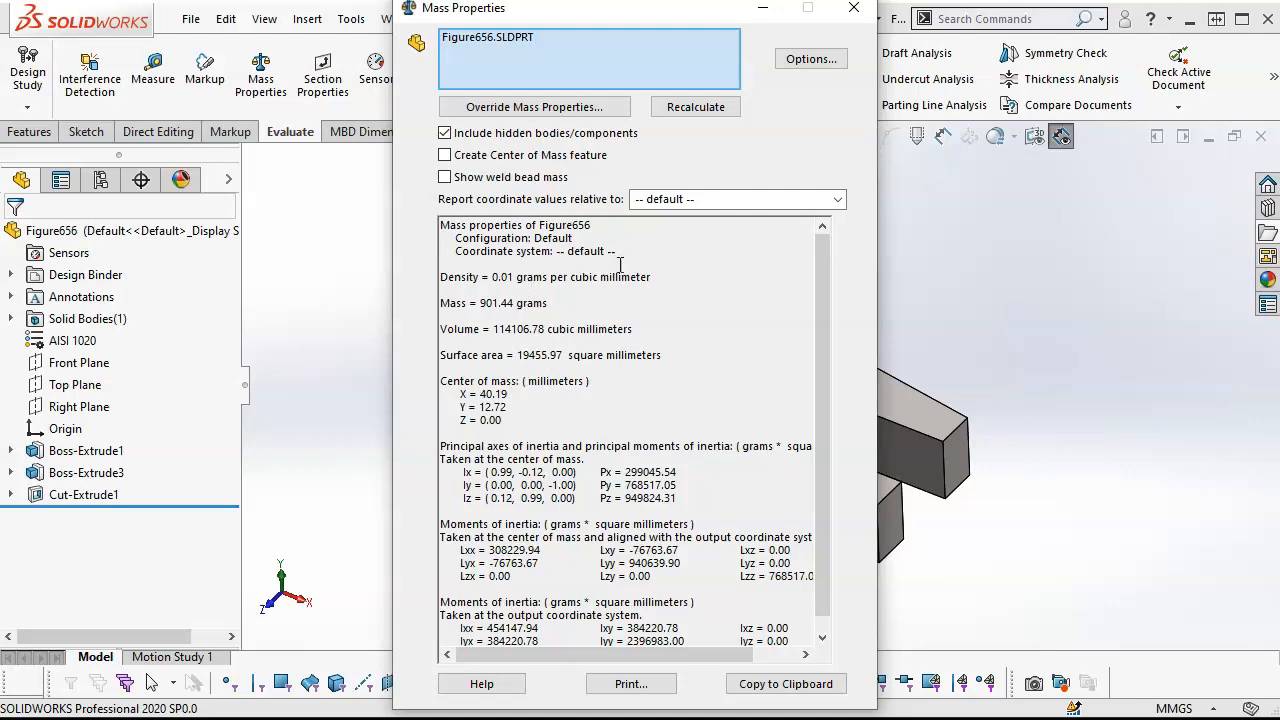
click(853, 8)
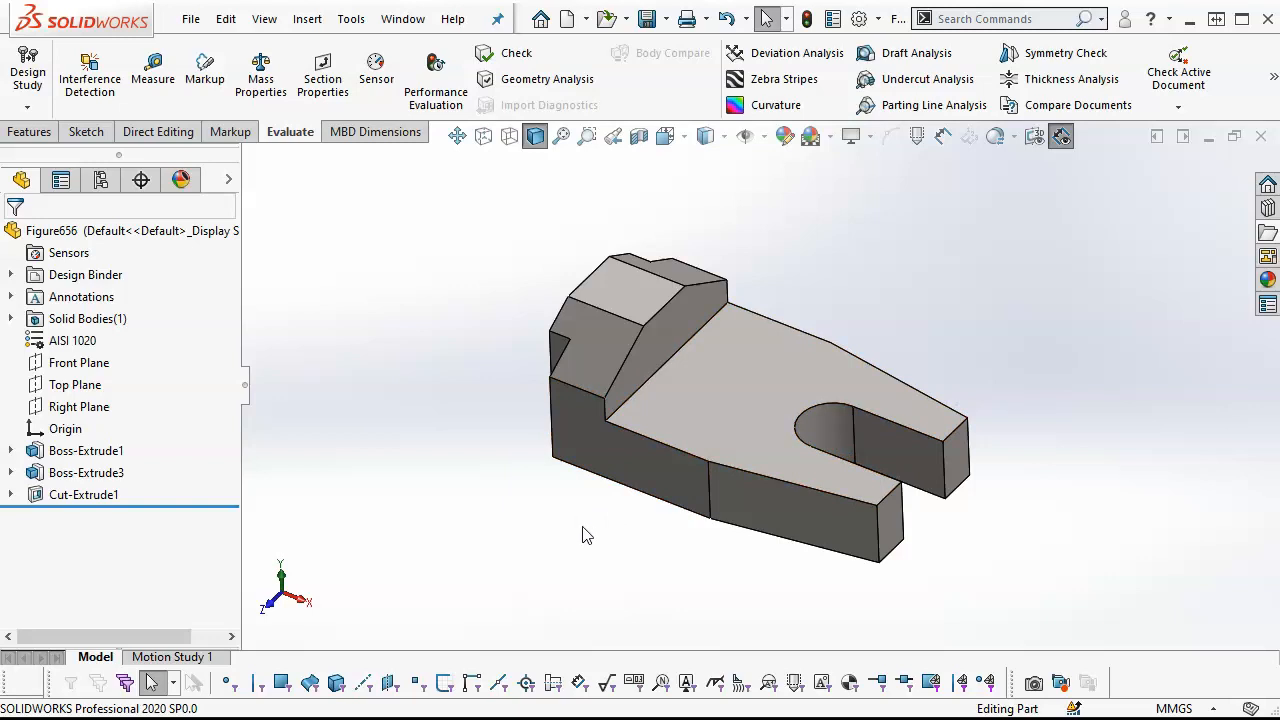
middle_drag(588, 535, 591, 503)
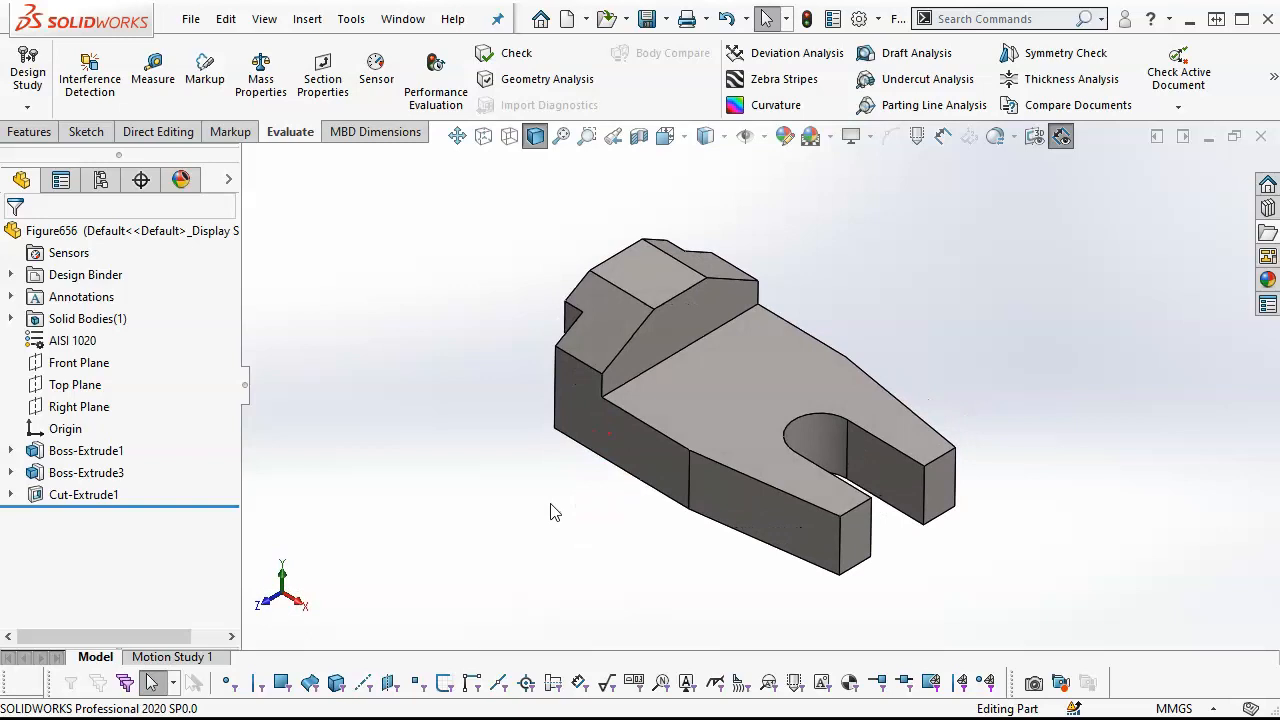